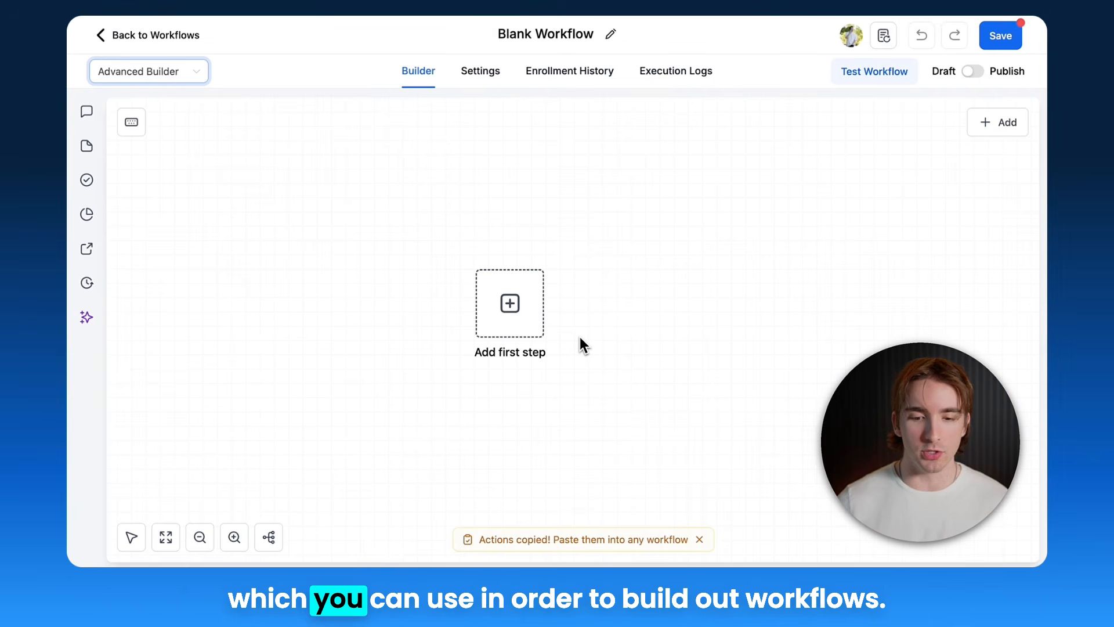
Add an If / Else action to the canvas as the first step of the blank workflow.
click(520, 303)
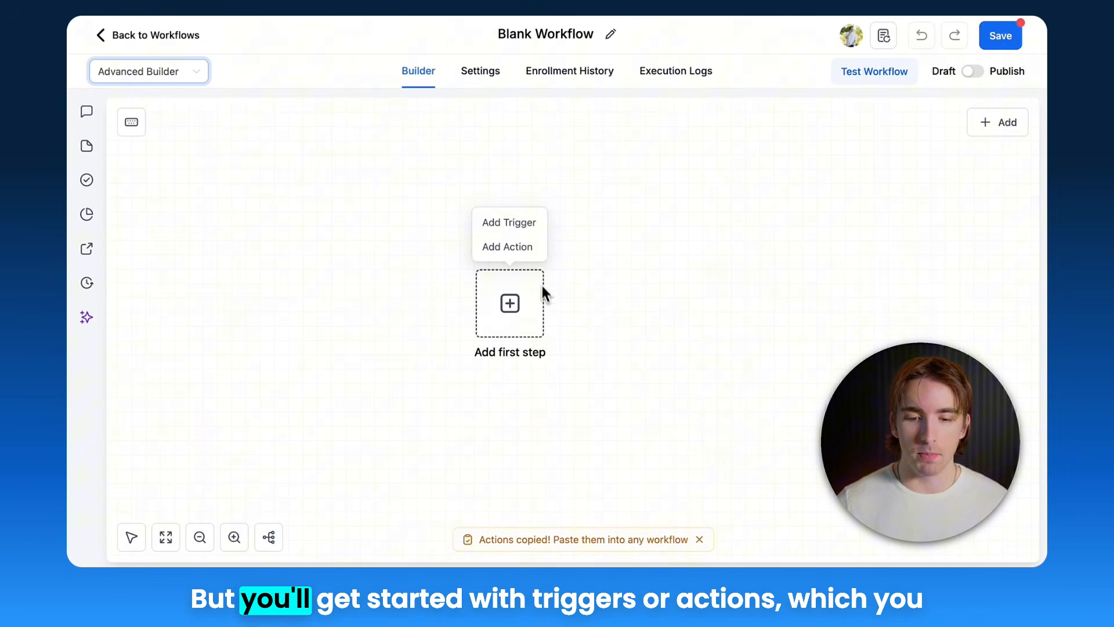
click(524, 247)
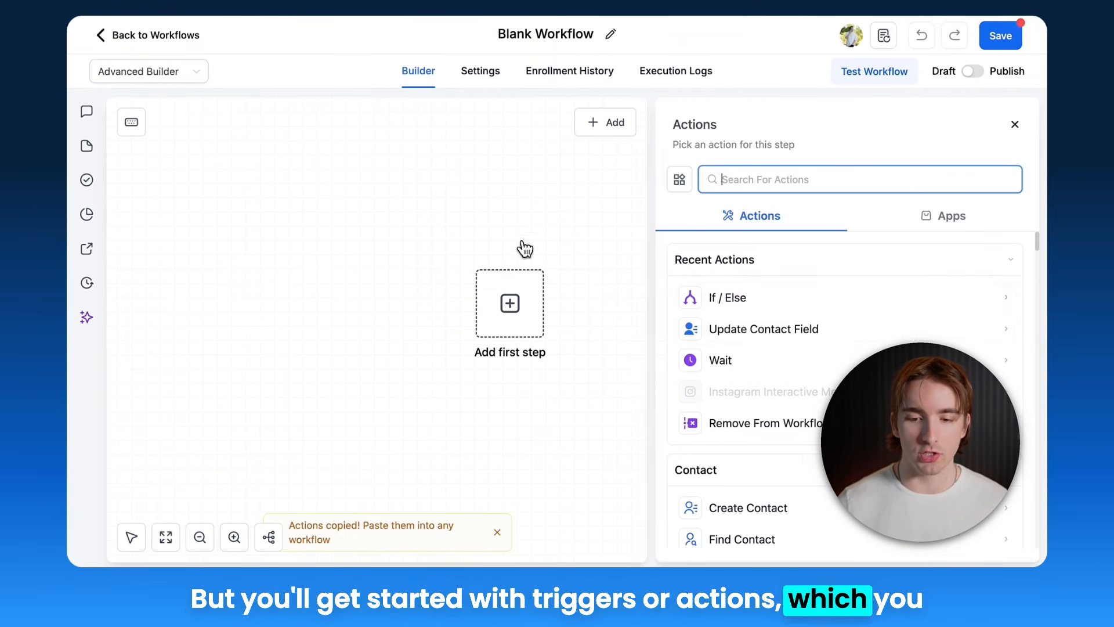
drag(861, 311, 384, 285)
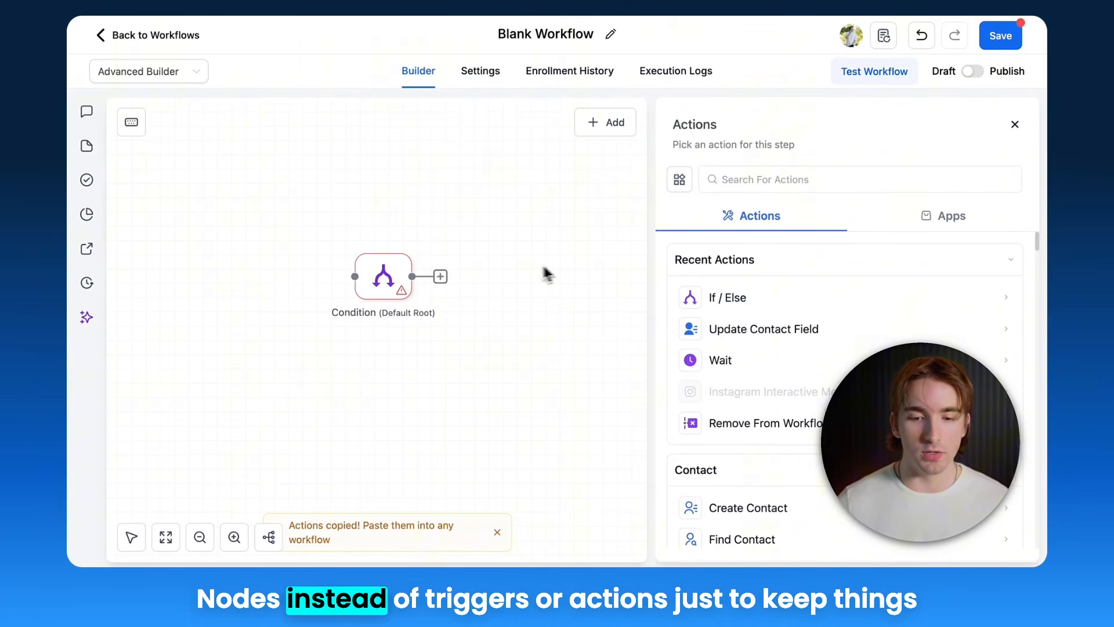
scroll(479, 267, left, 2)
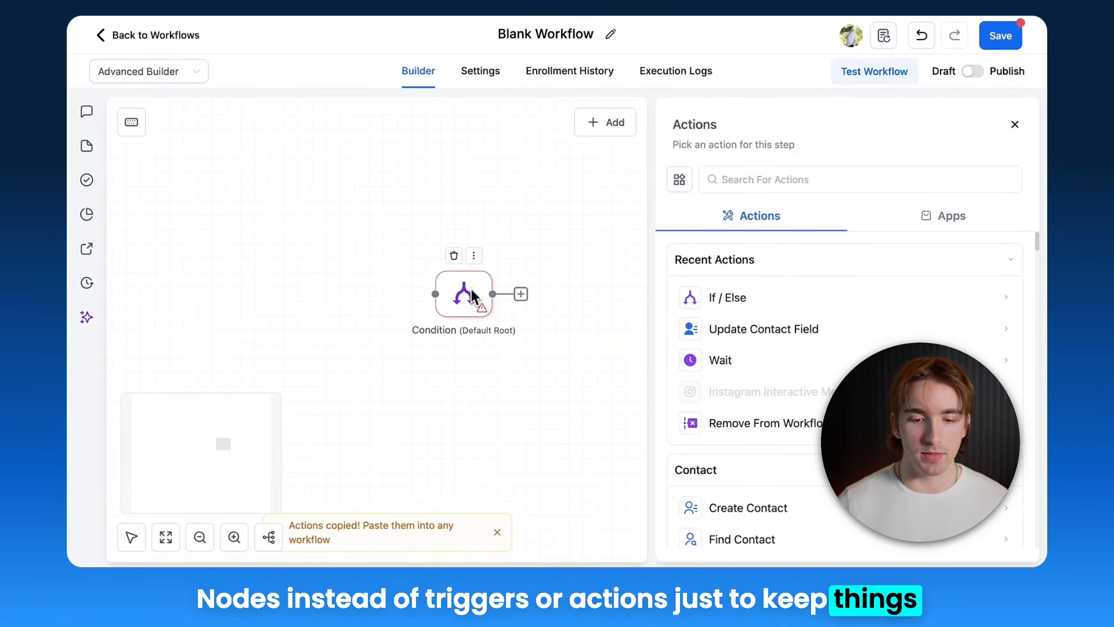
scroll(470, 293, up, 1)
scroll(469, 290, left, 1)
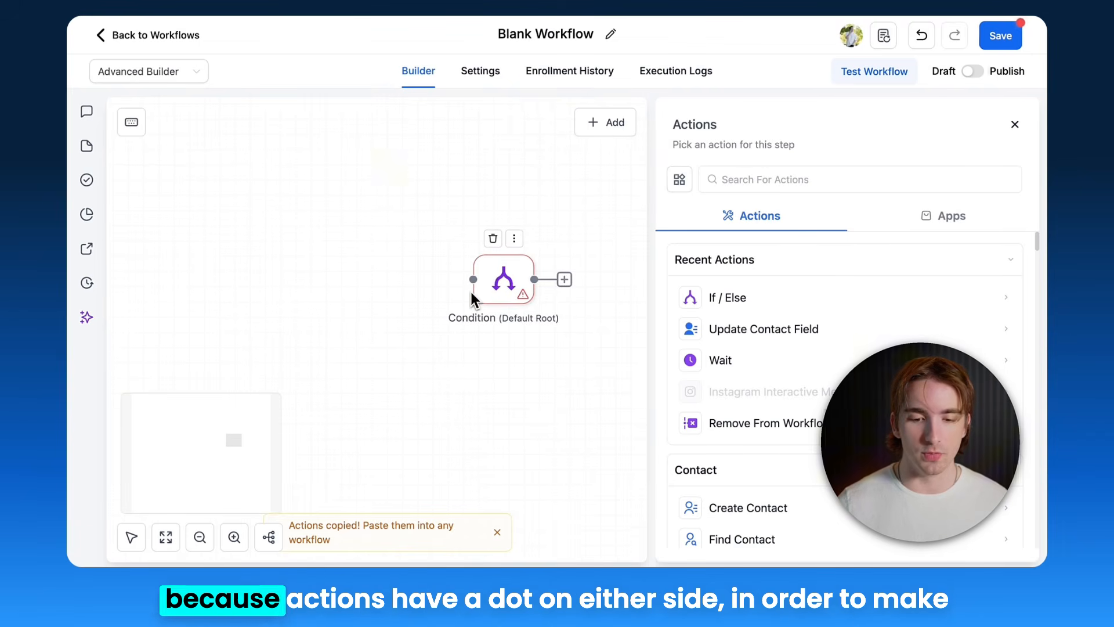
scroll(517, 290, left, 1)
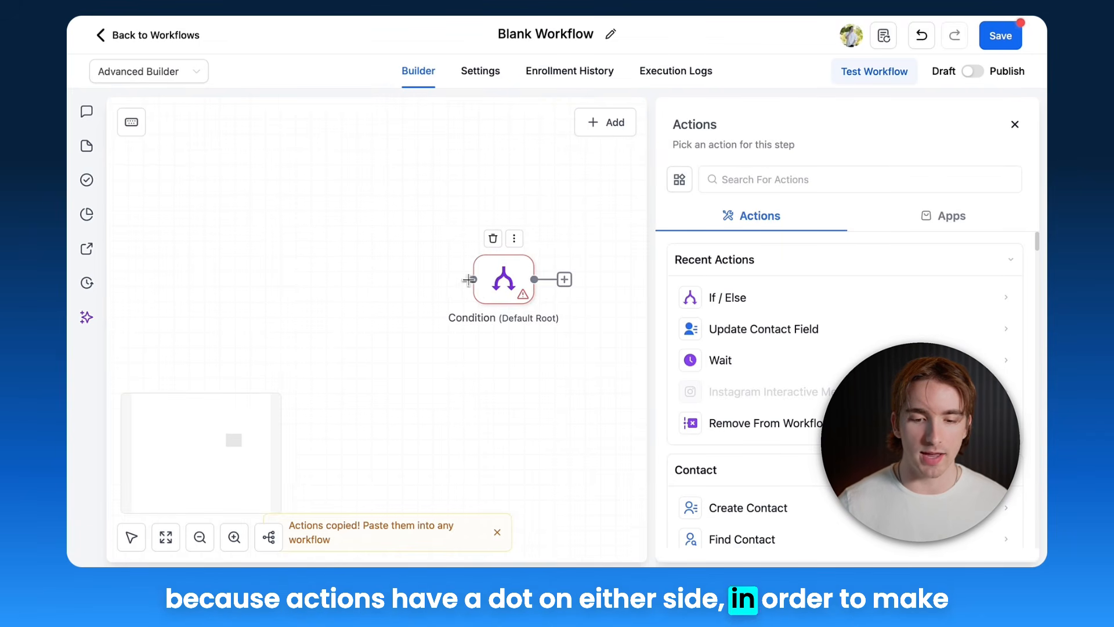
Add a Quiz Submitted trigger in front of the Condition node and connect it to that node's input.
click(469, 279)
drag(667, 301, 317, 273)
drag(444, 283, 473, 279)
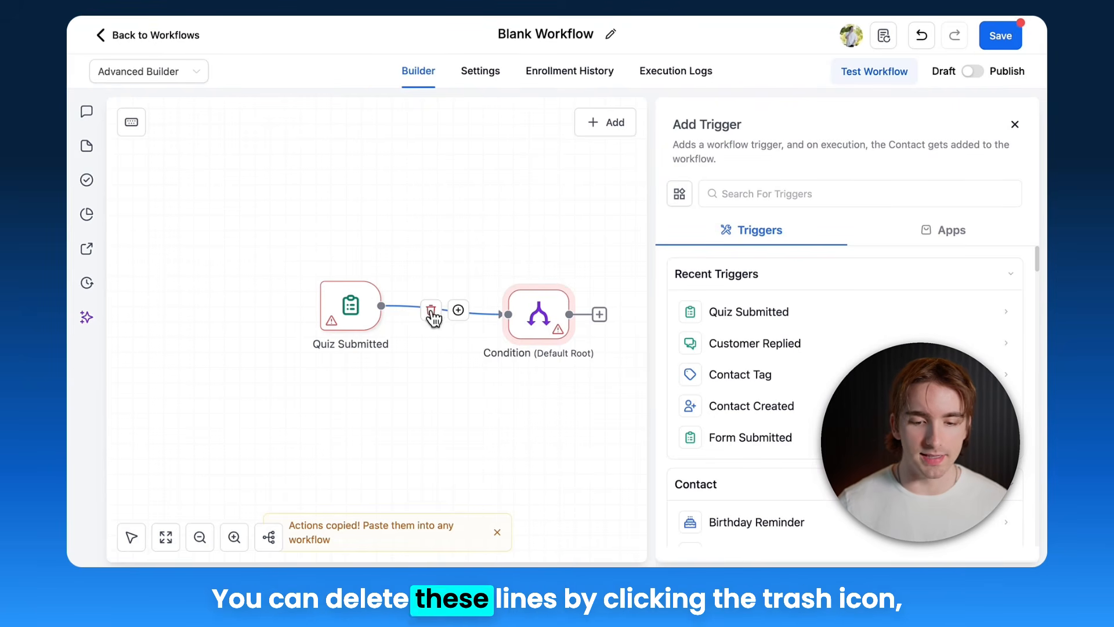
click(432, 315)
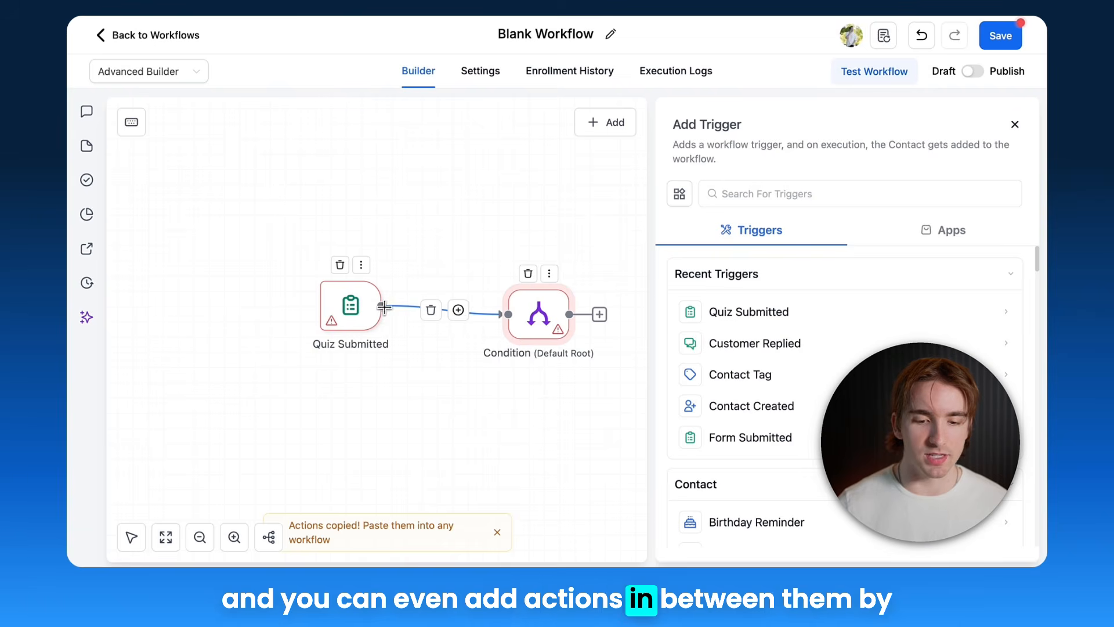
Insert an Update Contact Field action between the trigger and the condition, with Business Name set to "asdf", and save the action.
click(458, 311)
click(764, 329)
click(617, 360)
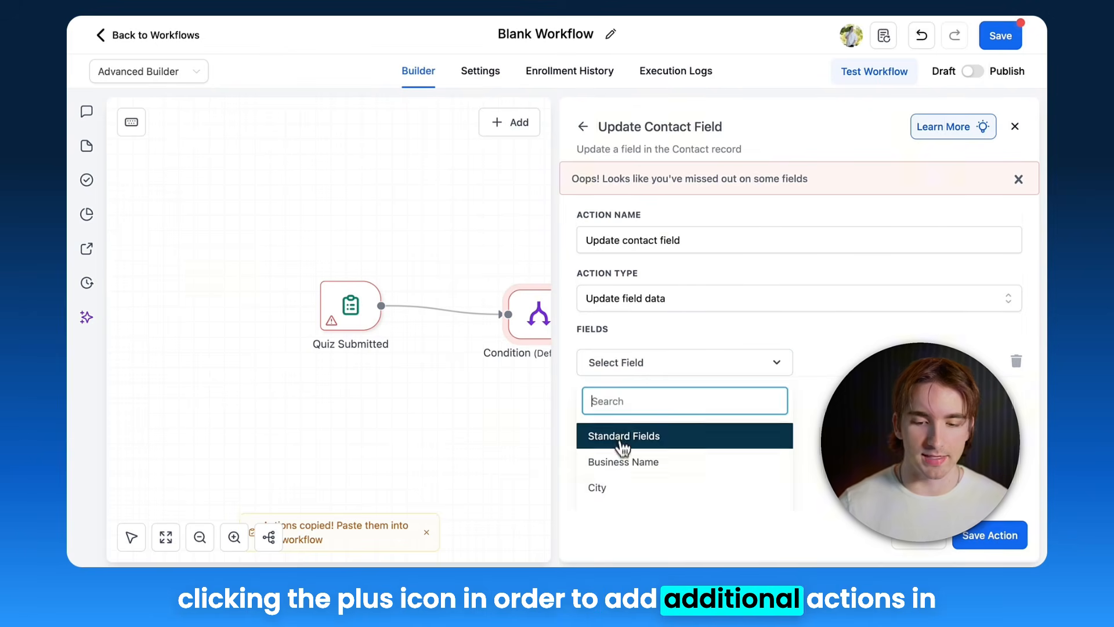
click(609, 461)
click(832, 365)
text(asdf)
click(977, 540)
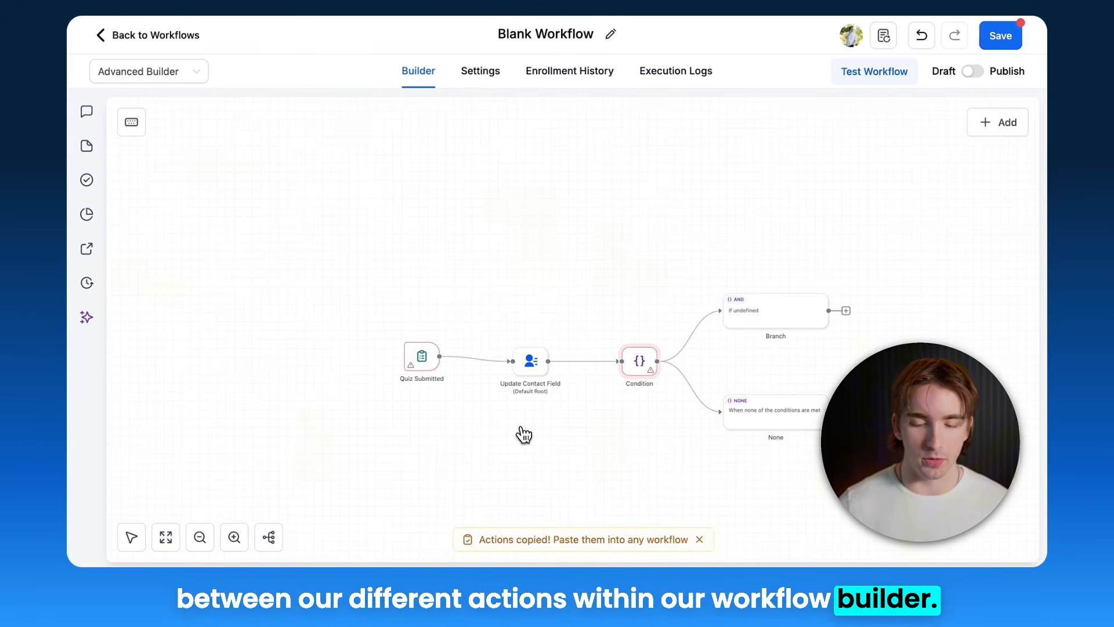
Rearrange the trigger, contact field action, condition and its two branches into a top-to-bottom layout.
scroll(593, 412, right, 3)
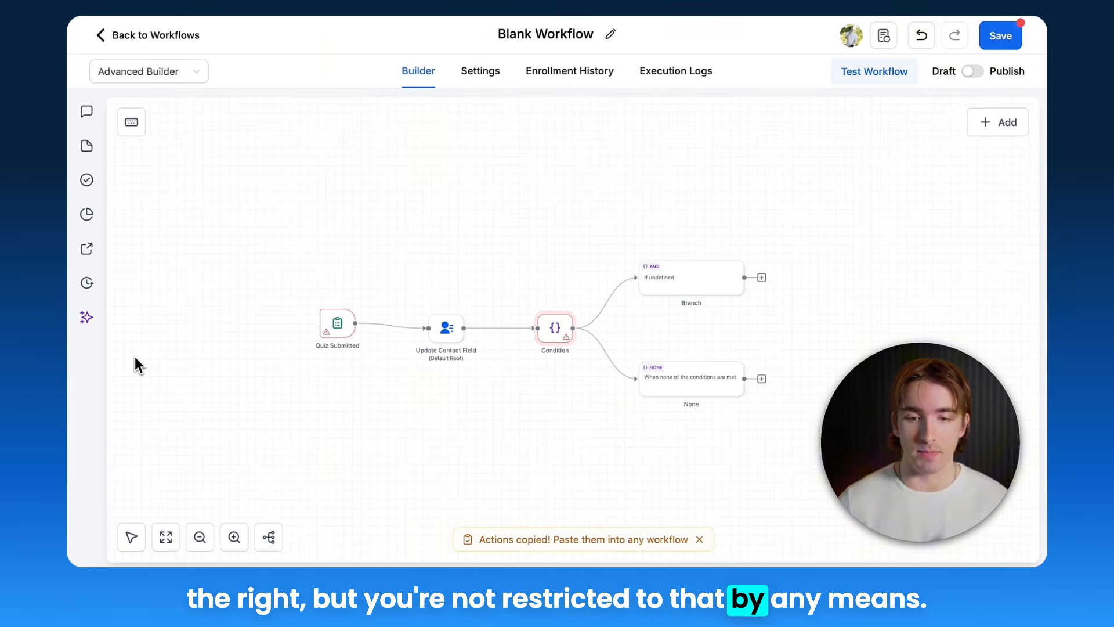
drag(331, 319, 497, 215)
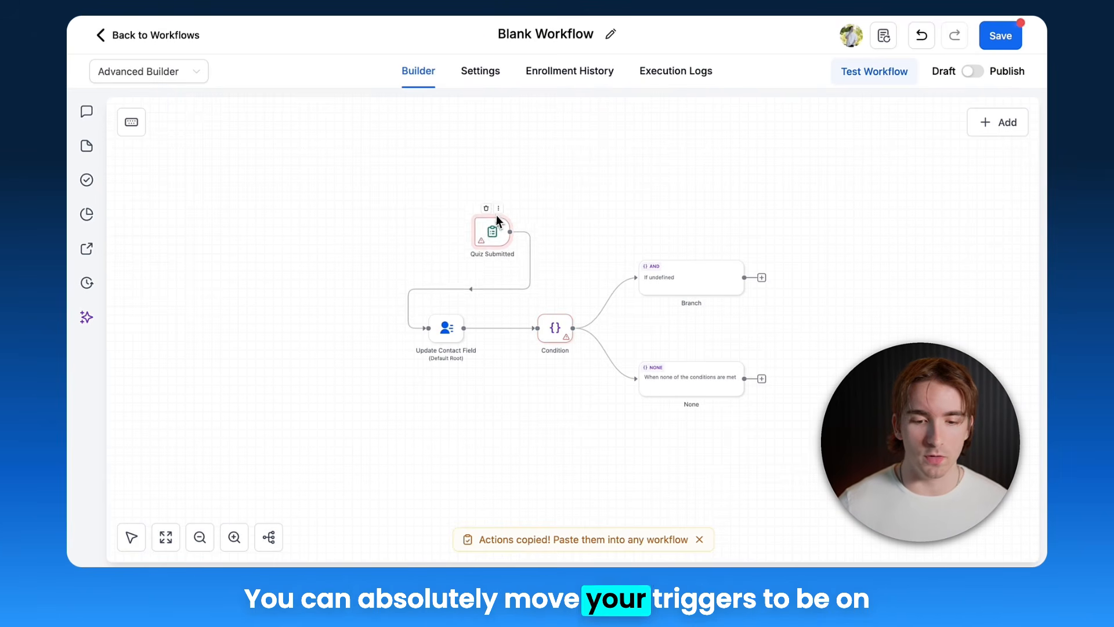
drag(556, 326, 457, 419)
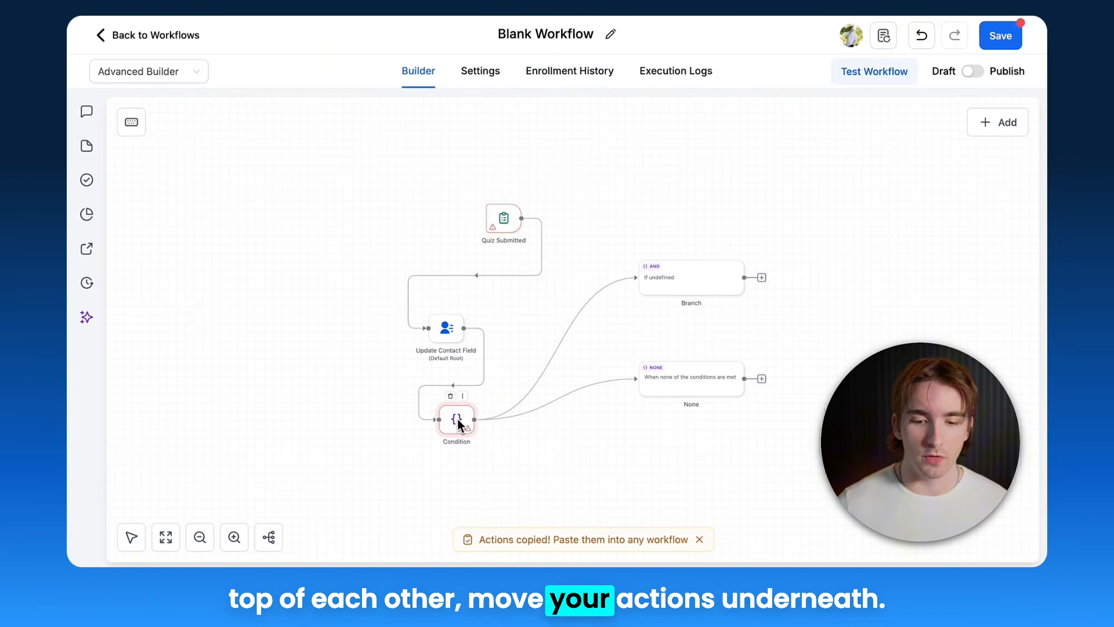
drag(692, 277, 369, 453)
drag(722, 381, 582, 483)
drag(471, 283, 510, 260)
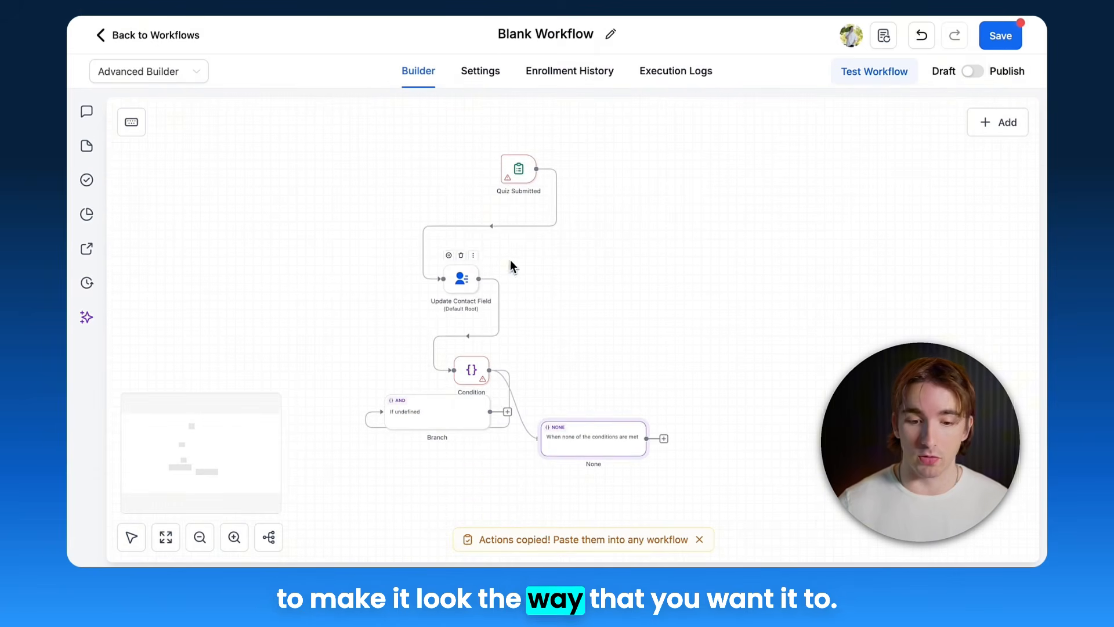
drag(472, 380, 491, 364)
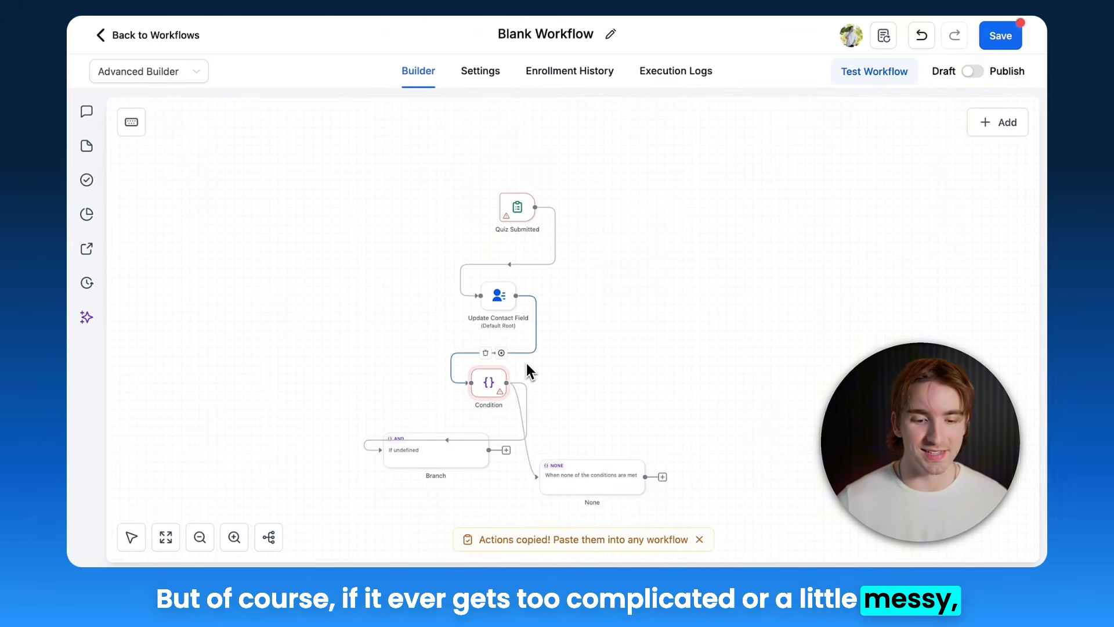
Automatically arrange the workflow's nodes into a tidy layout.
click(269, 537)
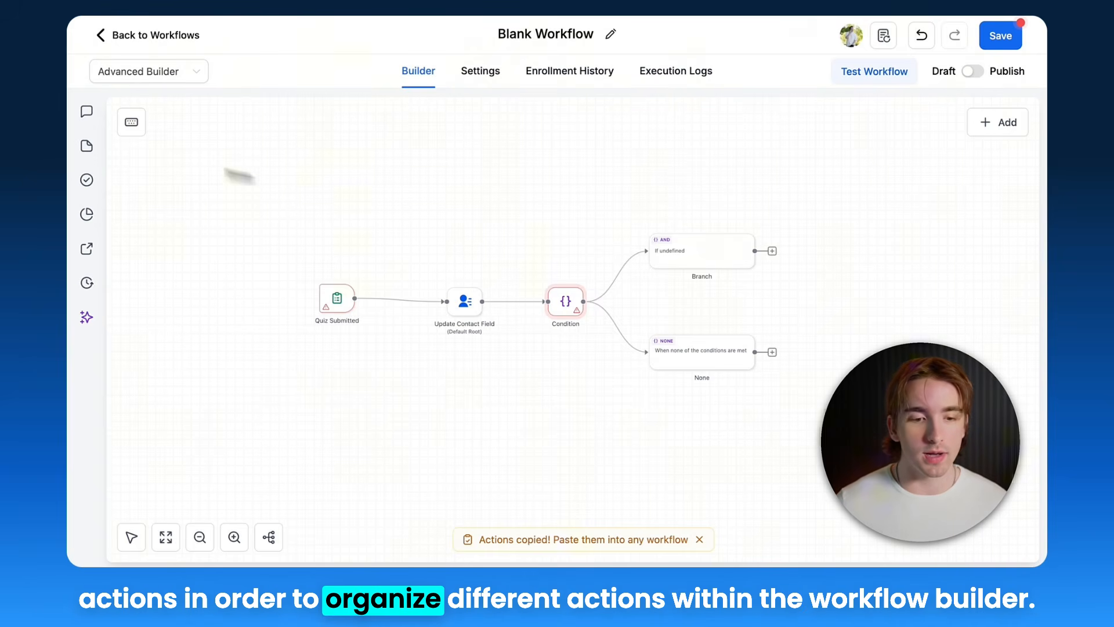
Place a sticky note behind the workflow and enlarge it until it surrounds all the nodes and both branches.
click(87, 146)
click(132, 157)
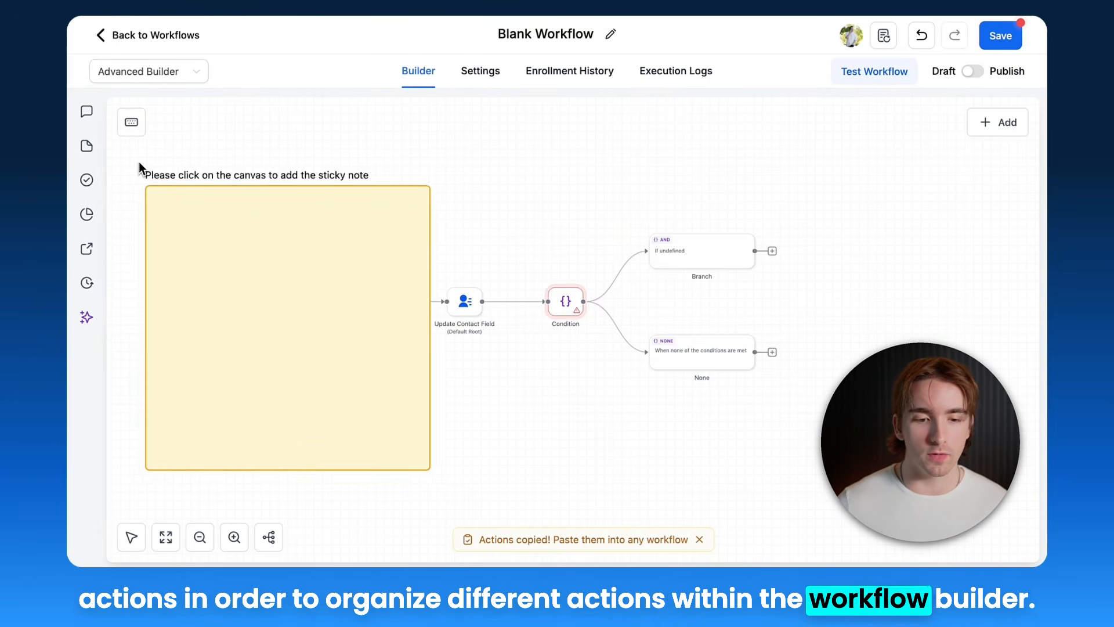
click(293, 171)
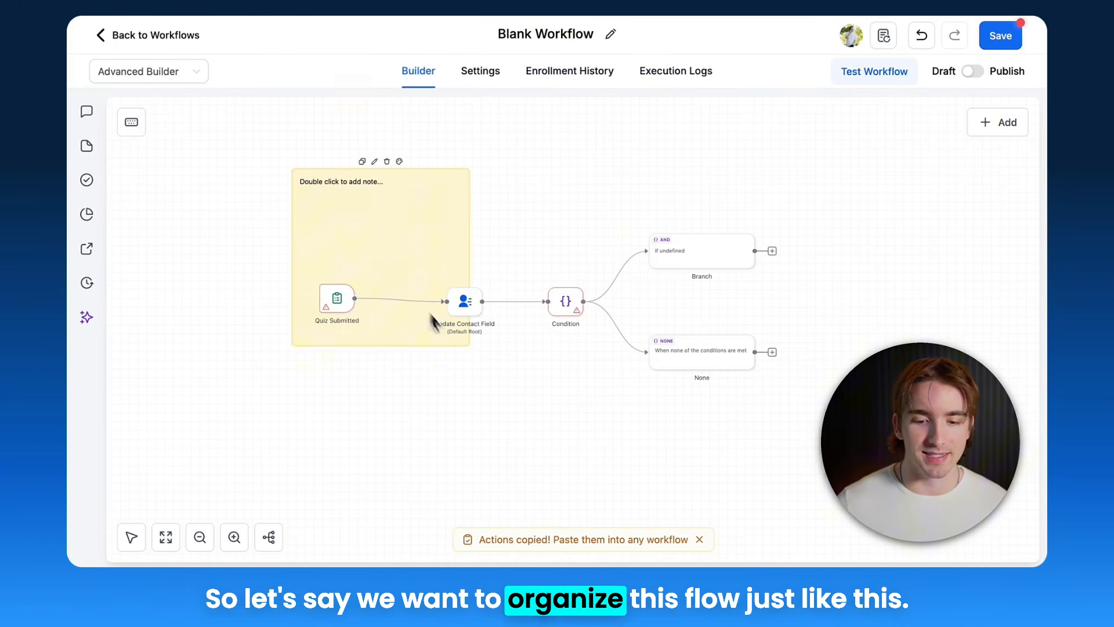
drag(466, 346, 602, 487)
drag(472, 226, 836, 244)
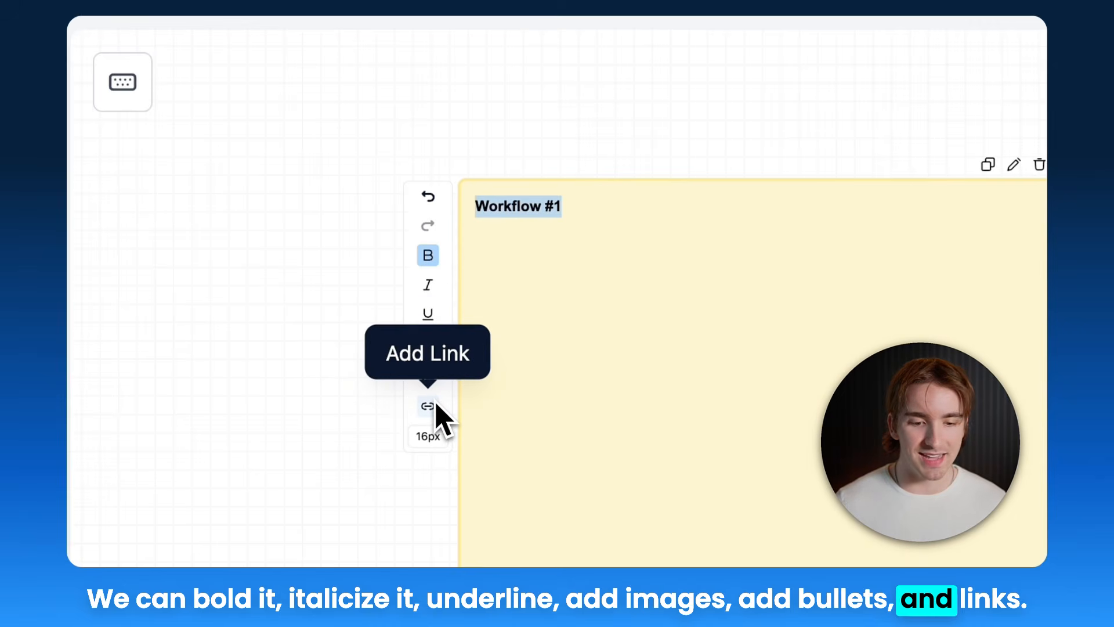
Set the font size of the sticky note's "Workflow #1" text to 20px and finish editing the note.
click(430, 439)
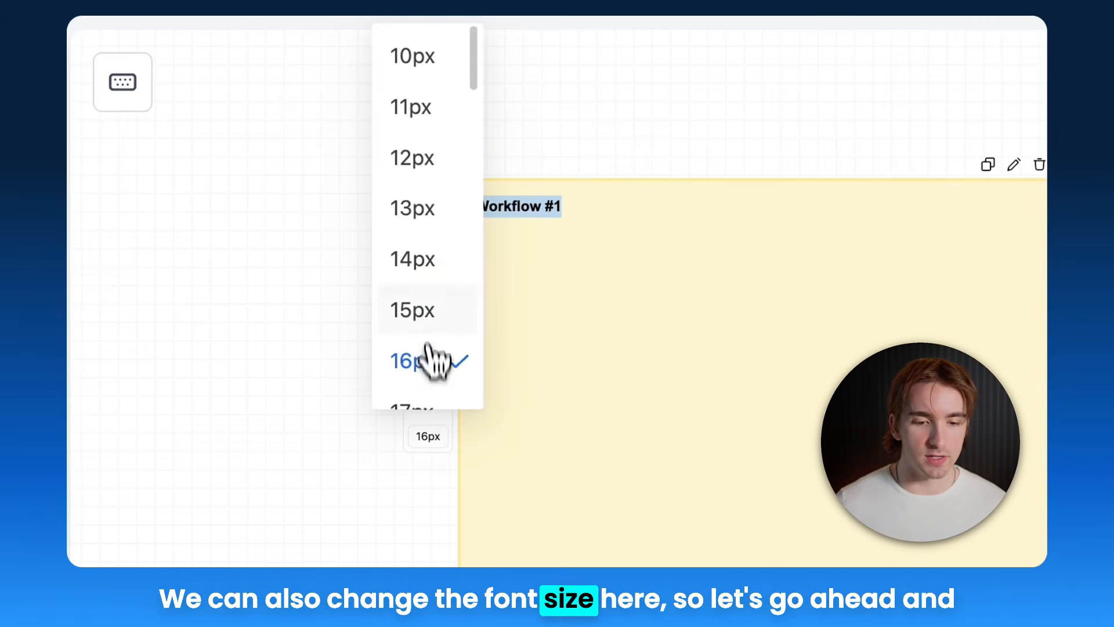
scroll(434, 342, down, 3)
scroll(429, 331, down, 2)
click(418, 371)
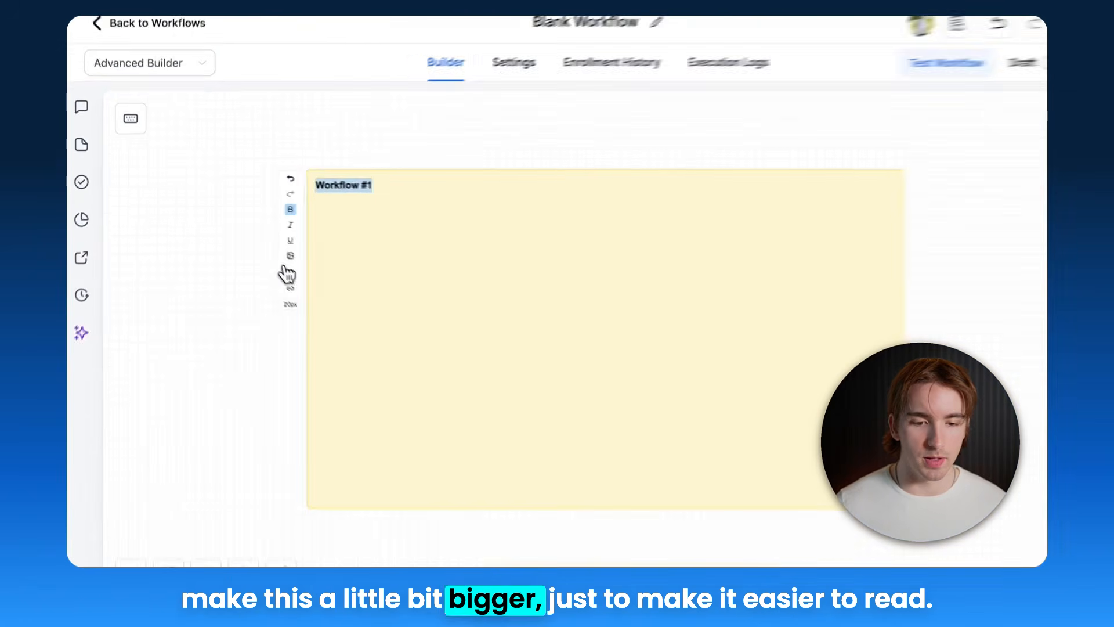
click(209, 214)
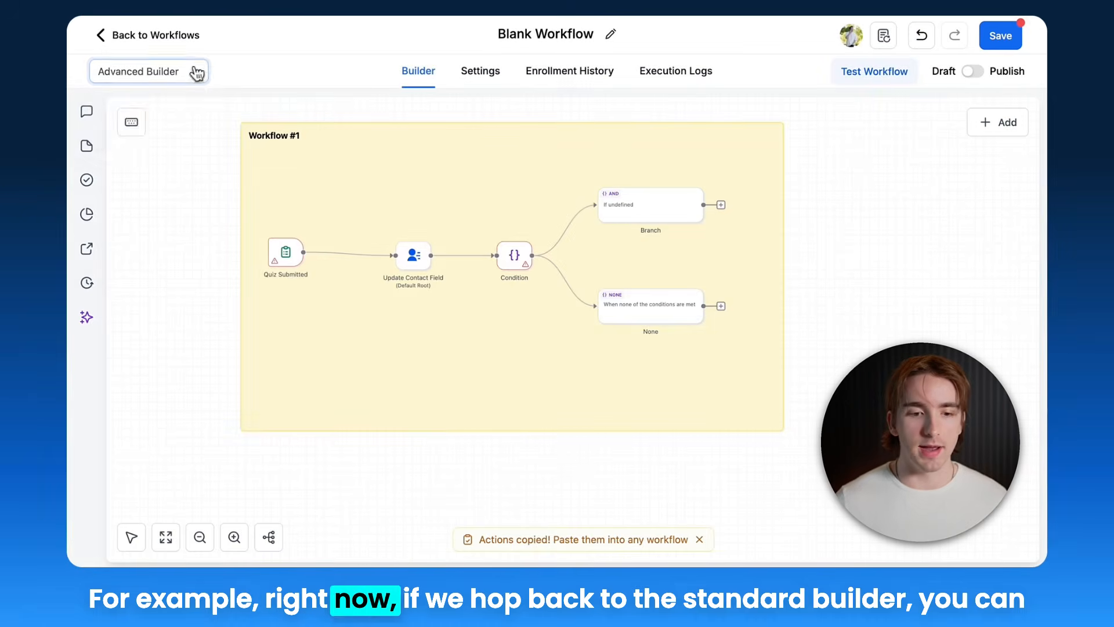
Switch the workflow to the Standard Builder and move the "Workflow #1" note left, clear of the action nodes.
click(196, 72)
click(181, 104)
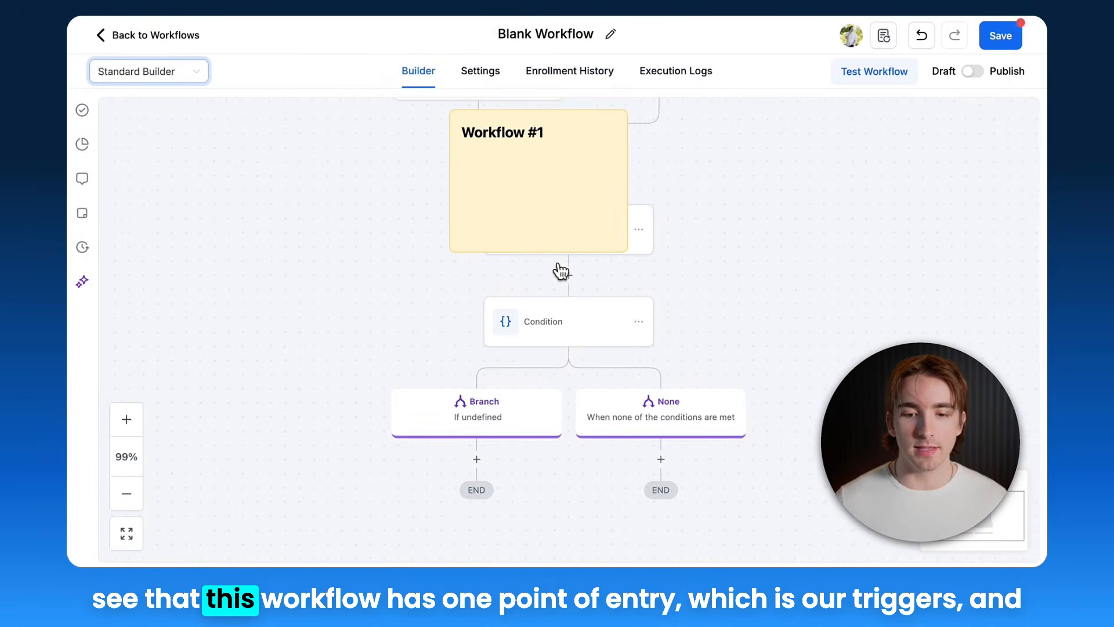
drag(571, 243, 405, 268)
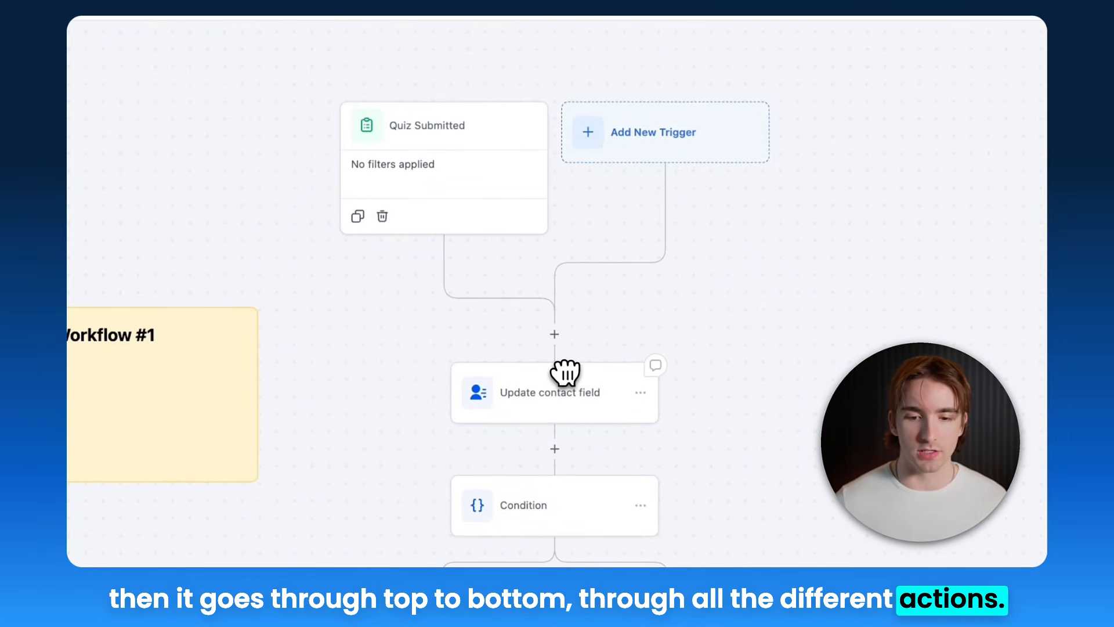
scroll(565, 371, up, 3)
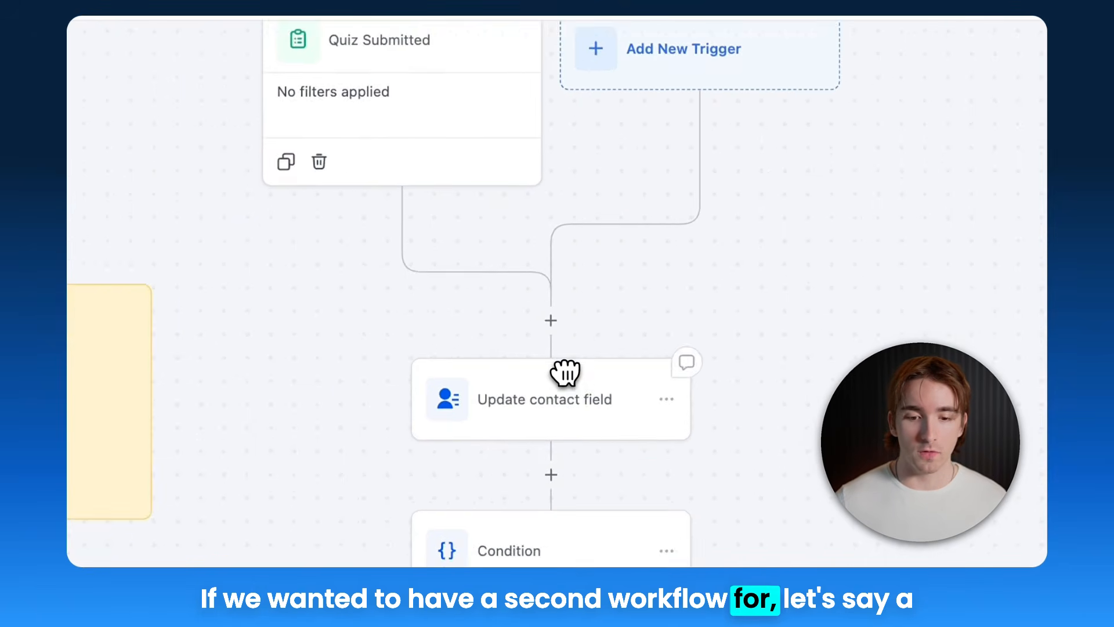
scroll(565, 371, up, 2)
scroll(565, 371, right, 1)
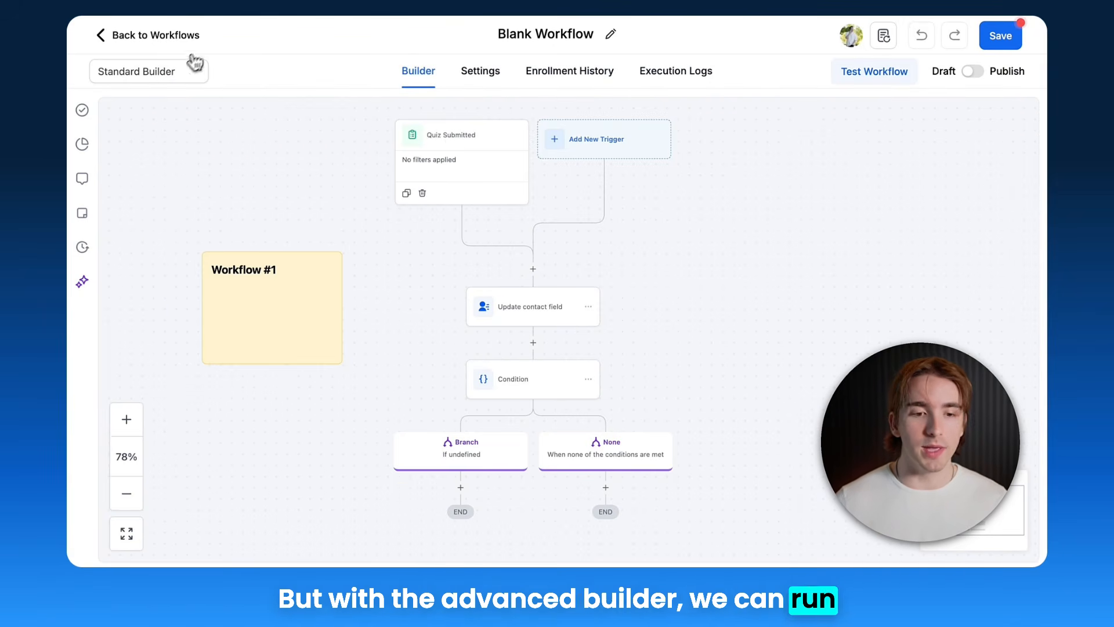
Switch the workflow back to the Advanced Builder.
click(172, 129)
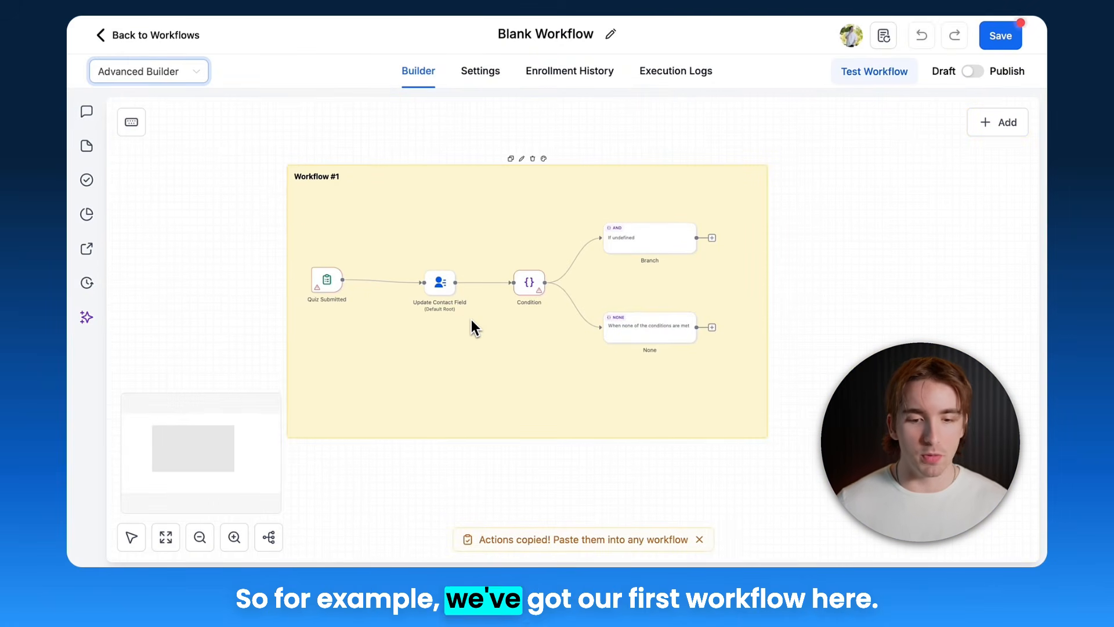
scroll(471, 319, down, 2)
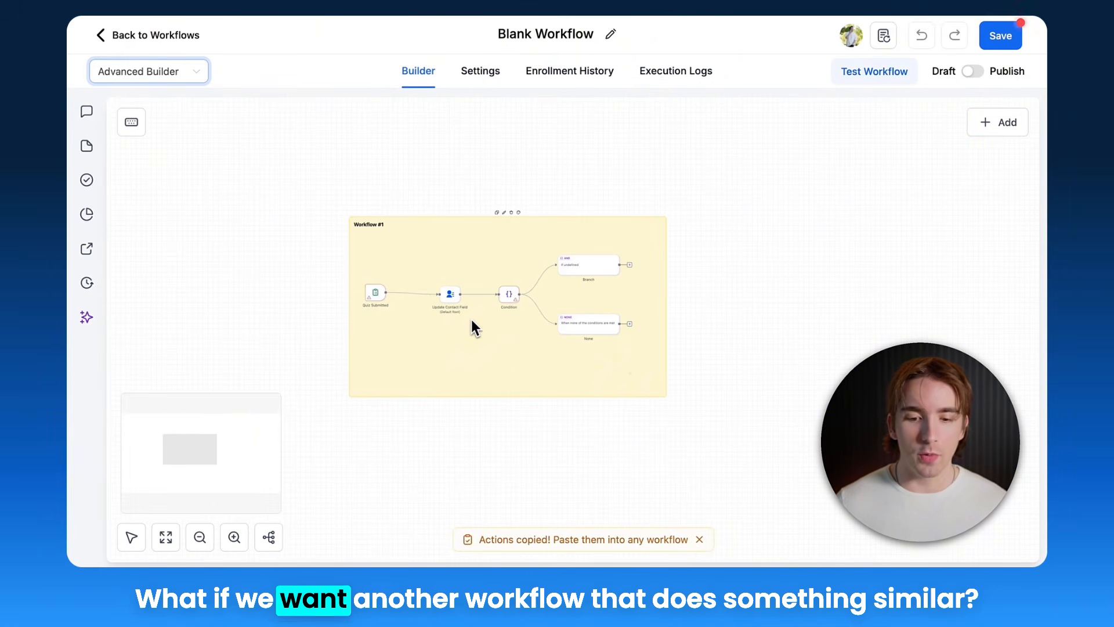
Select the trigger, contact field action, condition and both branches inside the "Workflow #1" note and copy them.
drag(714, 380, 342, 269)
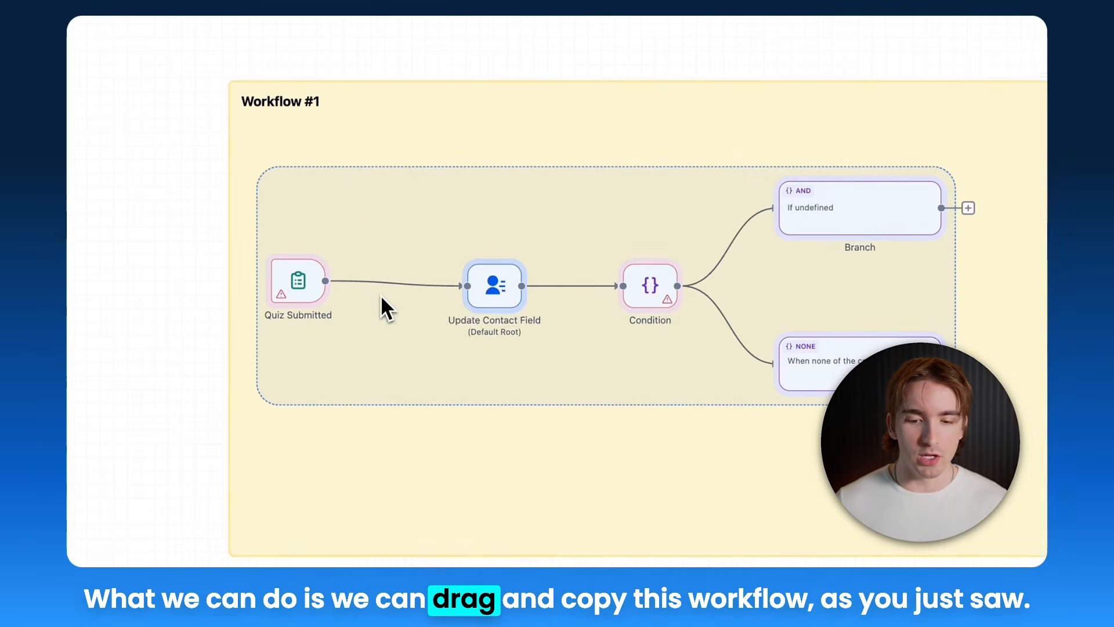
drag(162, 270, 821, 373)
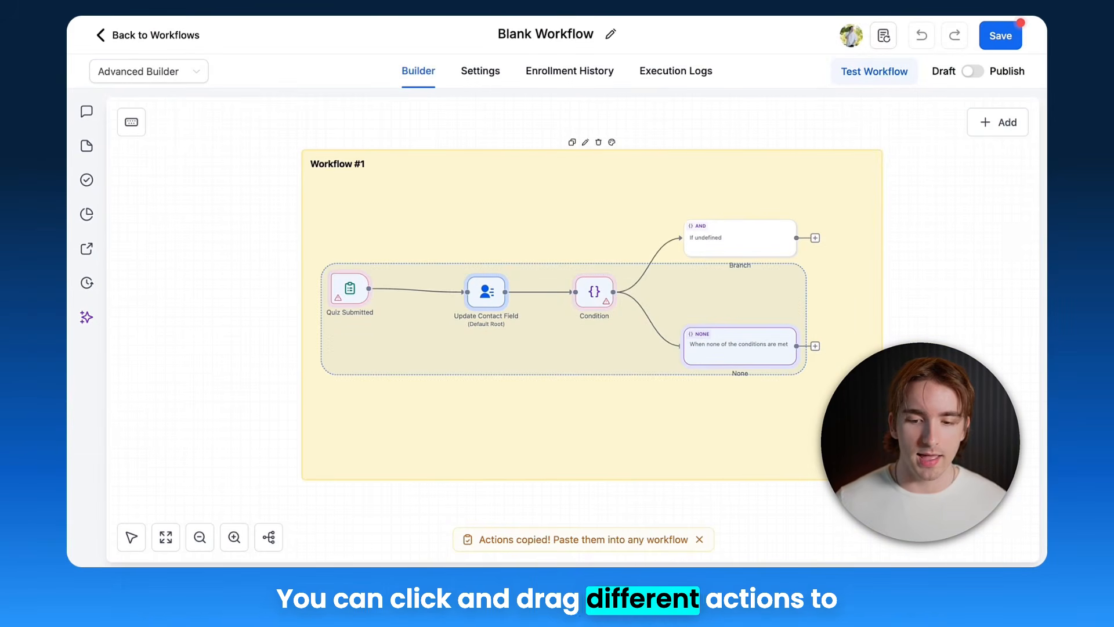
click(821, 373)
drag(929, 409, 302, 211)
key(super+c)
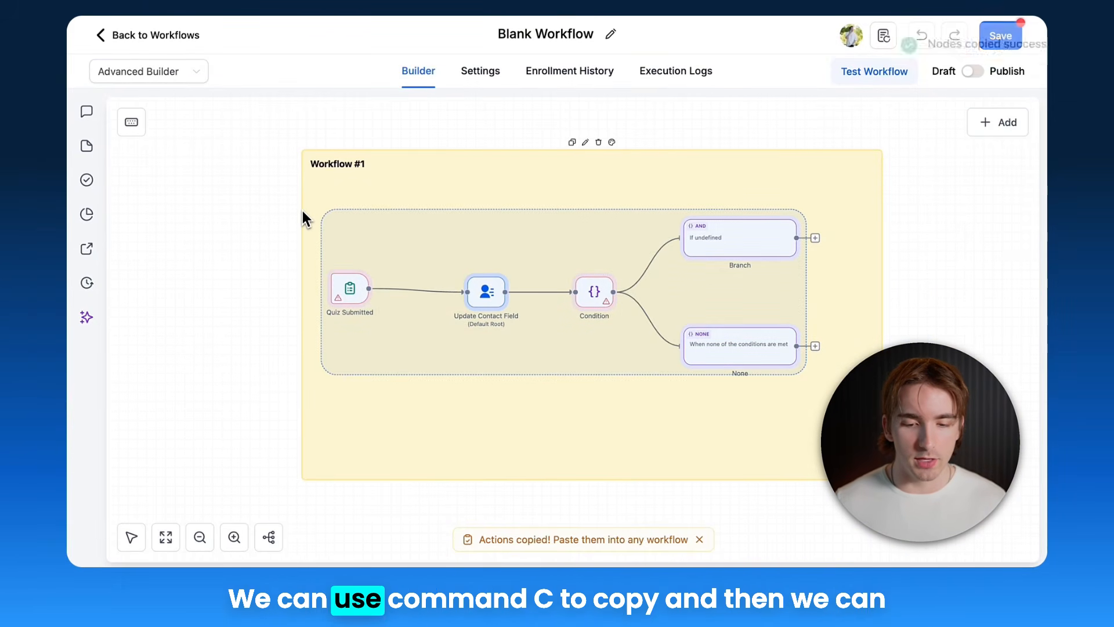
Paste the copied nodes below the "Workflow #1" note and line them up beneath the original flow.
scroll(427, 378, down, 5)
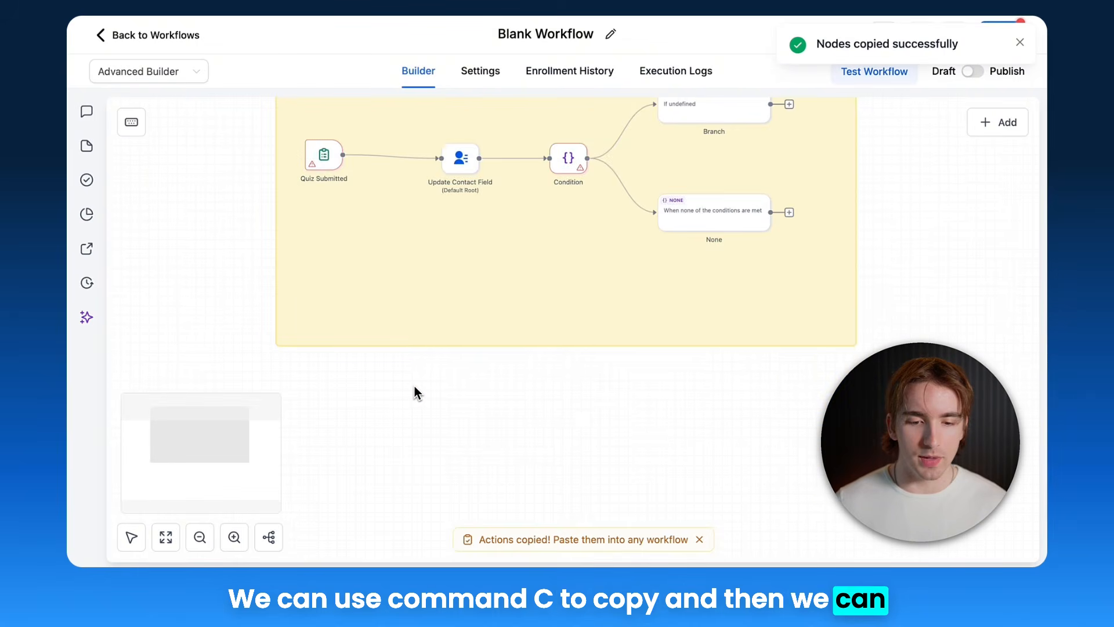
key(super+v)
scroll(415, 385, down, 3)
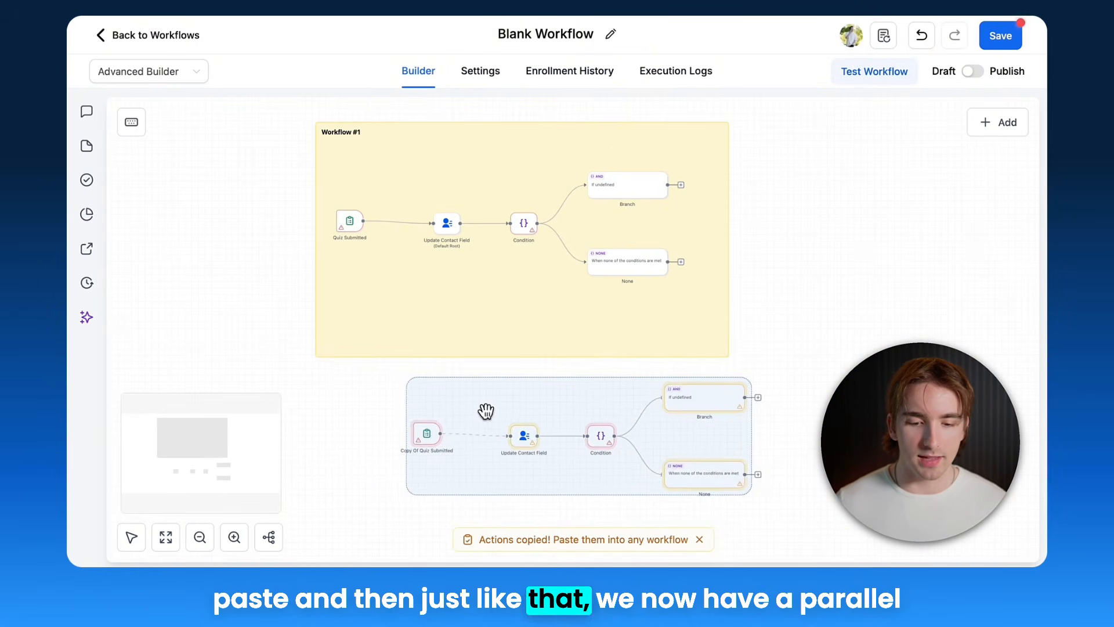
drag(487, 415, 418, 412)
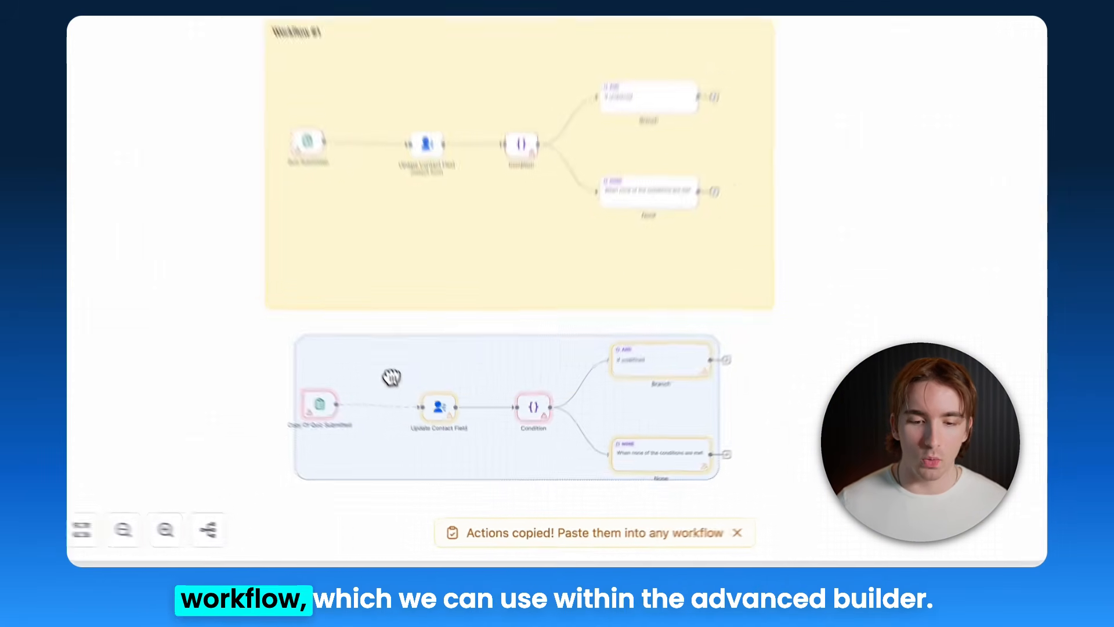
click(728, 200)
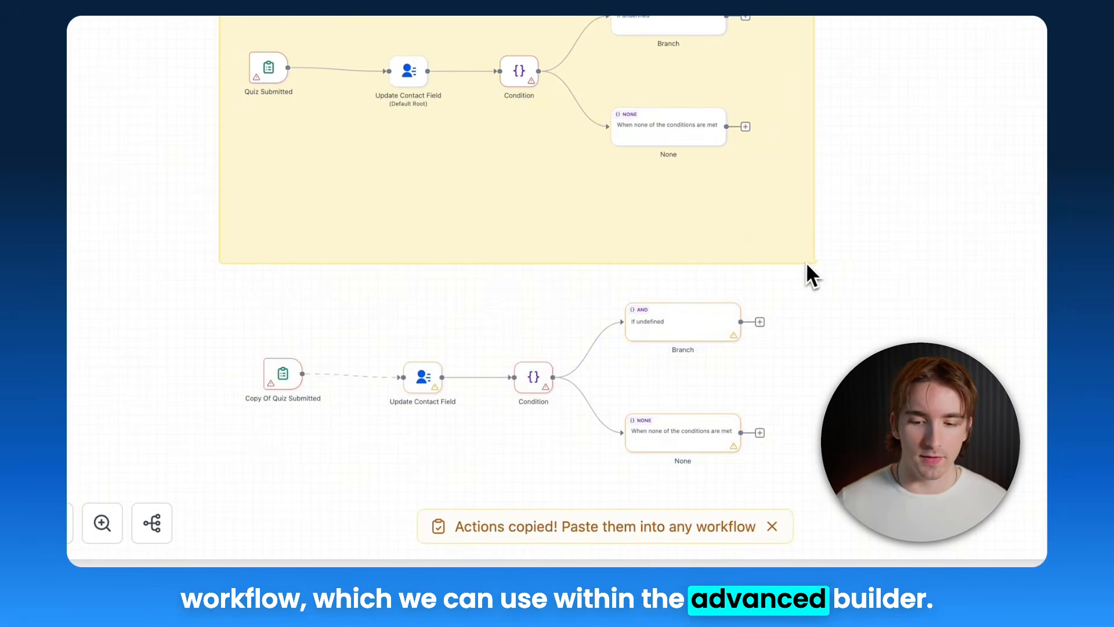
Select the trigger, contact field action, condition and both branches of the original flow and center them inside the "Workflow #1" note.
drag(813, 262, 238, 17)
drag(310, 43, 332, 18)
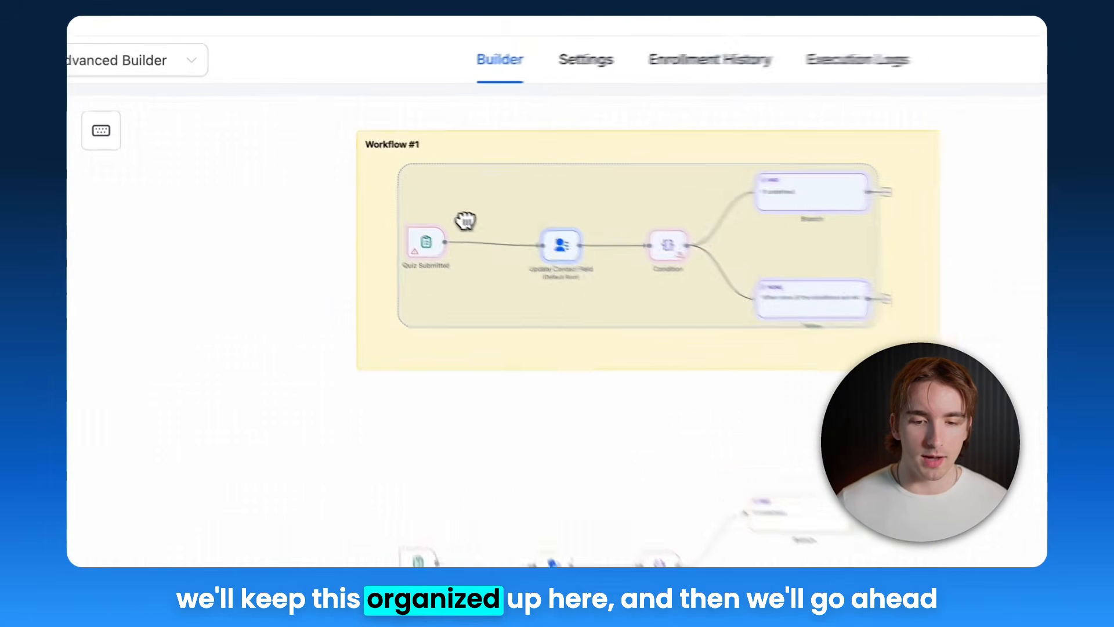
Duplicate the "Workflow #1" sticky note directly below the original and move the copied nodes so they fit inside the duplicate.
scroll(520, 280, up, 5)
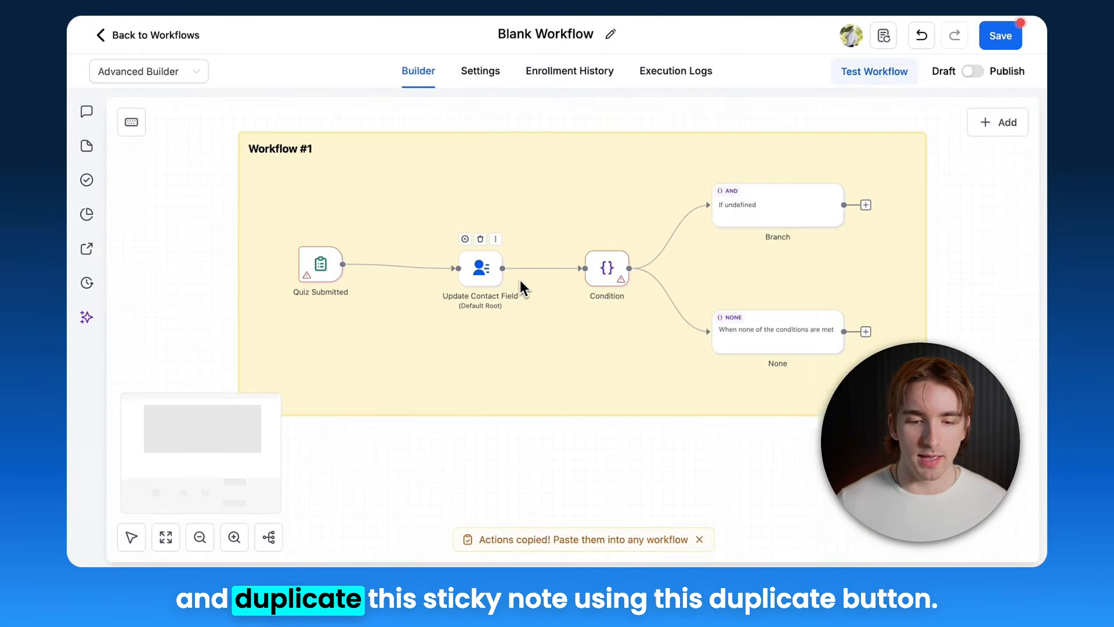
scroll(520, 280, up, 2)
click(545, 177)
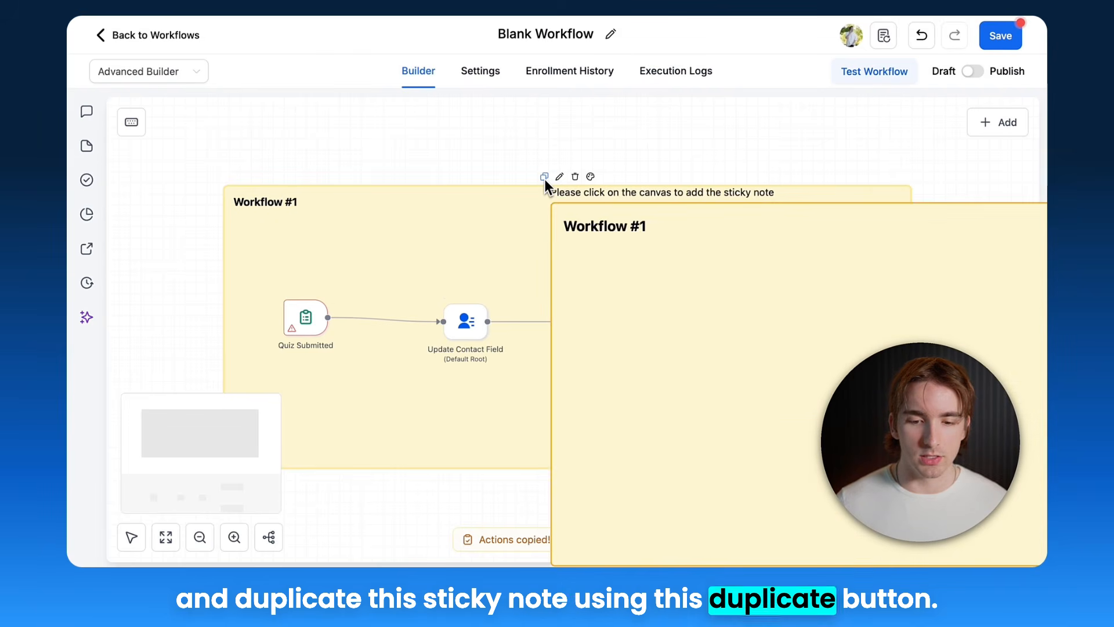
scroll(545, 179, down, 3)
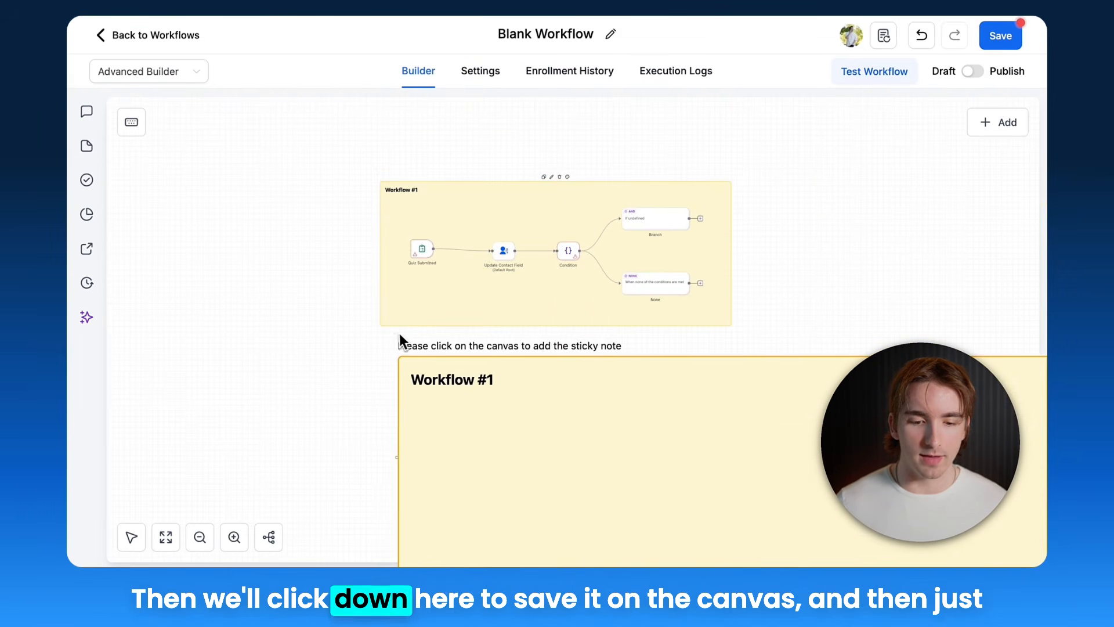
click(383, 335)
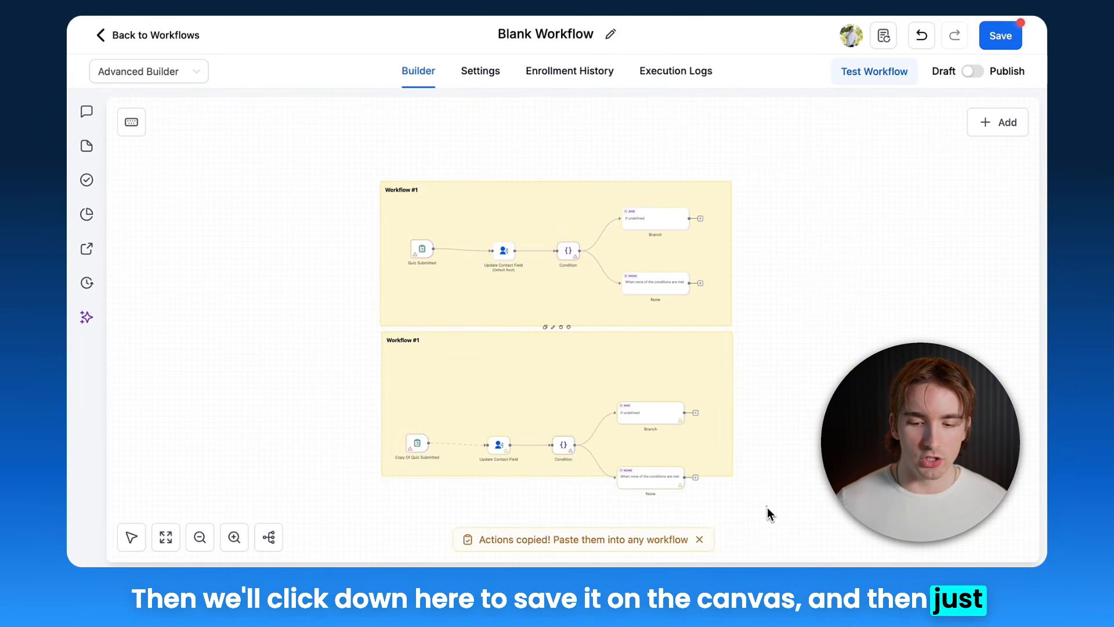
drag(767, 514, 397, 422)
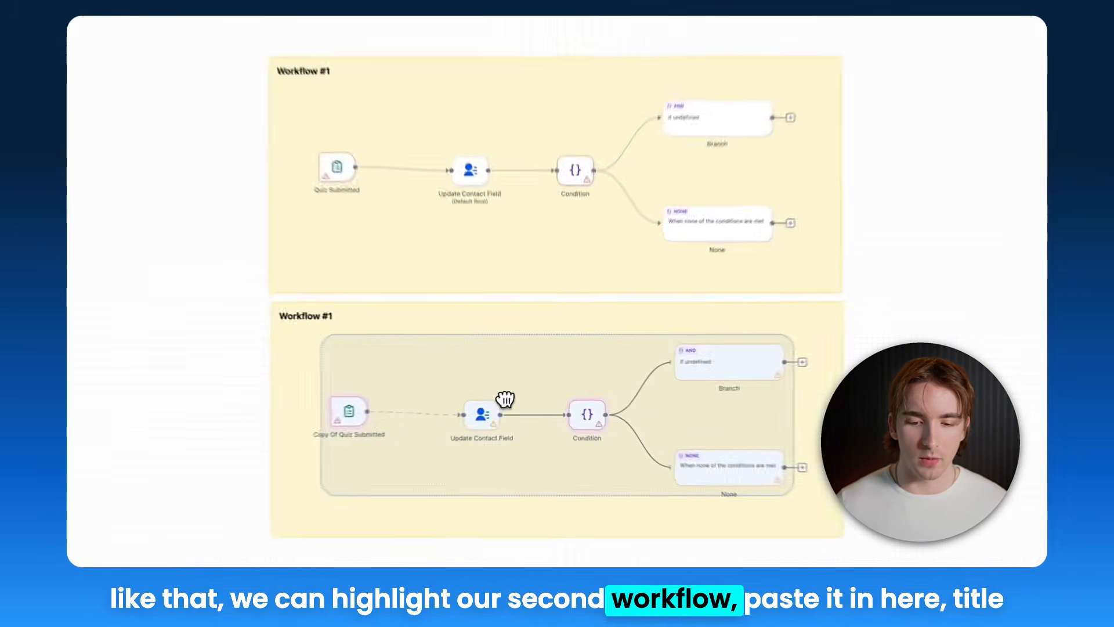
Retitle the lower sticky note "Workflow #2" and change its color to light teal.
double_click(359, 321)
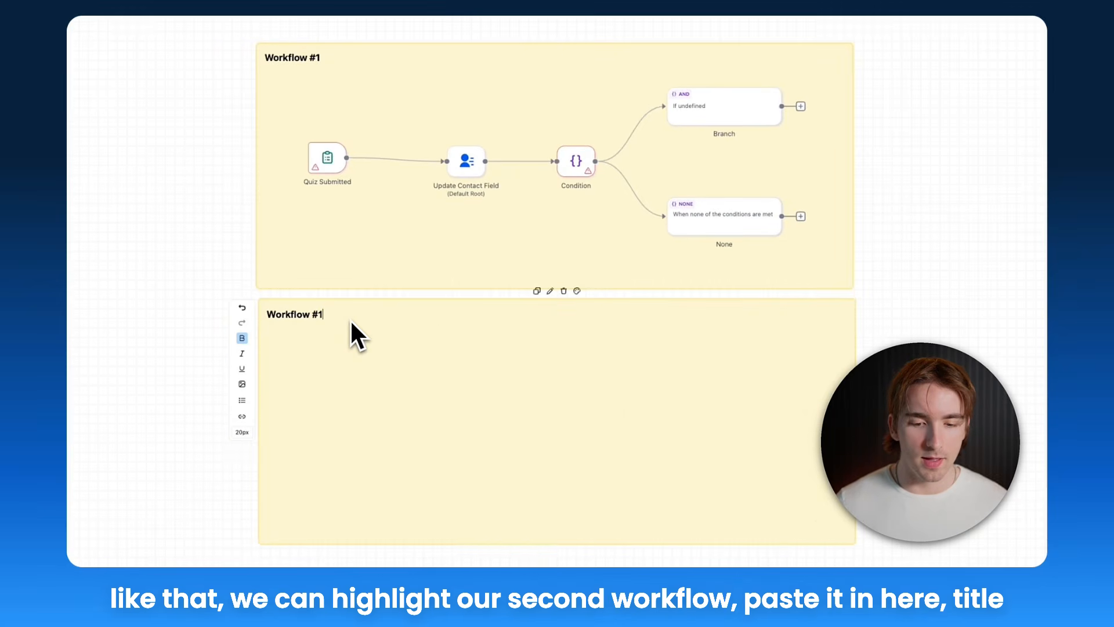
key(BackSpace)
text(2)
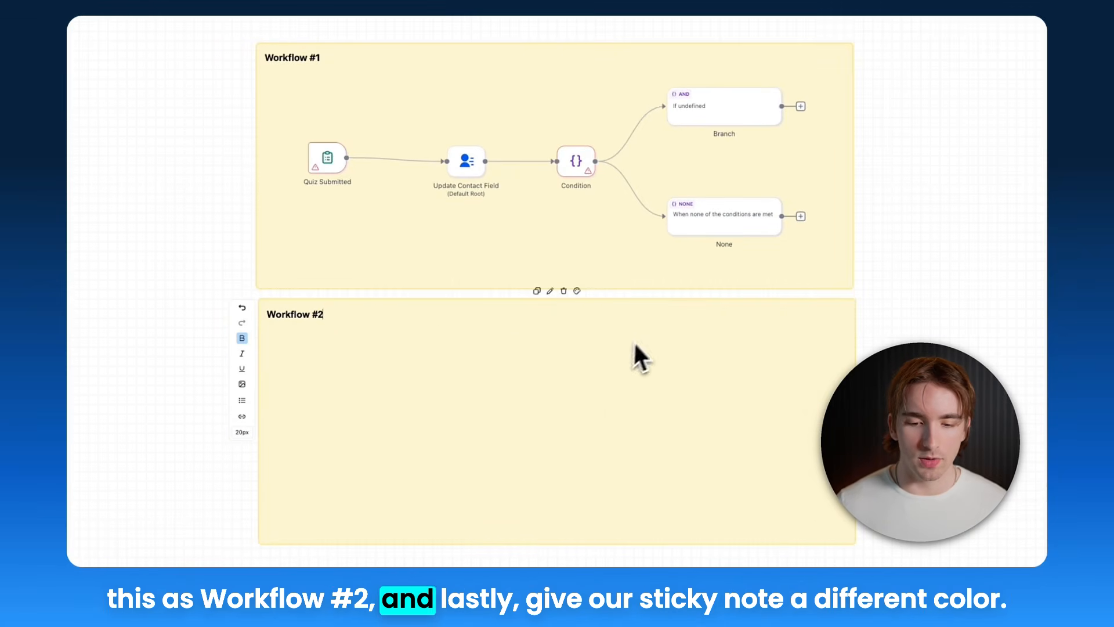
click(577, 291)
click(570, 244)
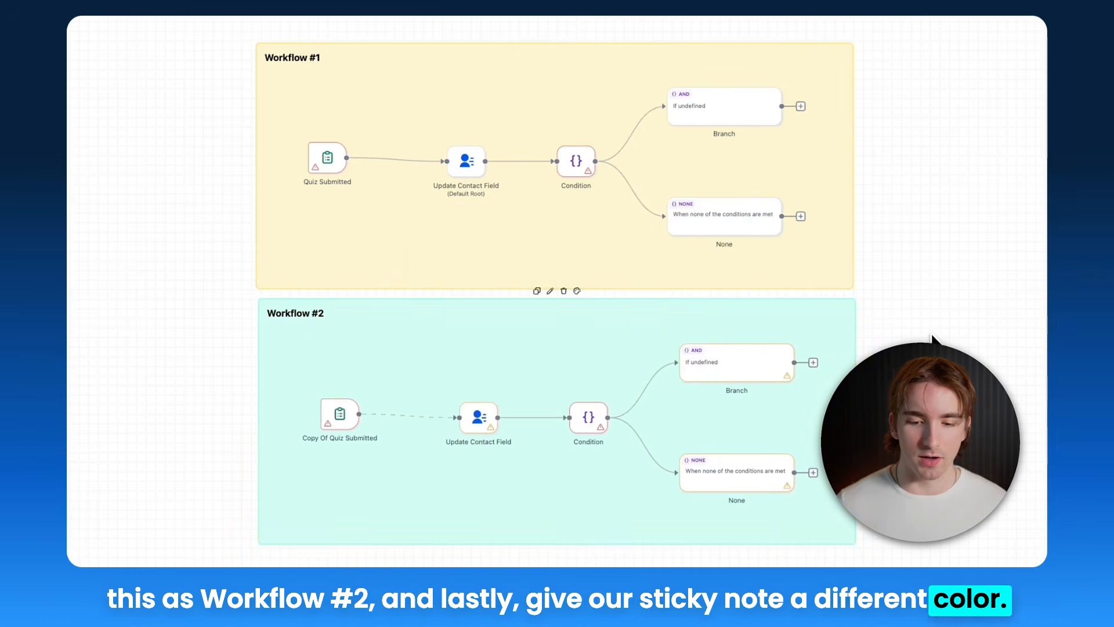
scroll(738, 357, up, 2)
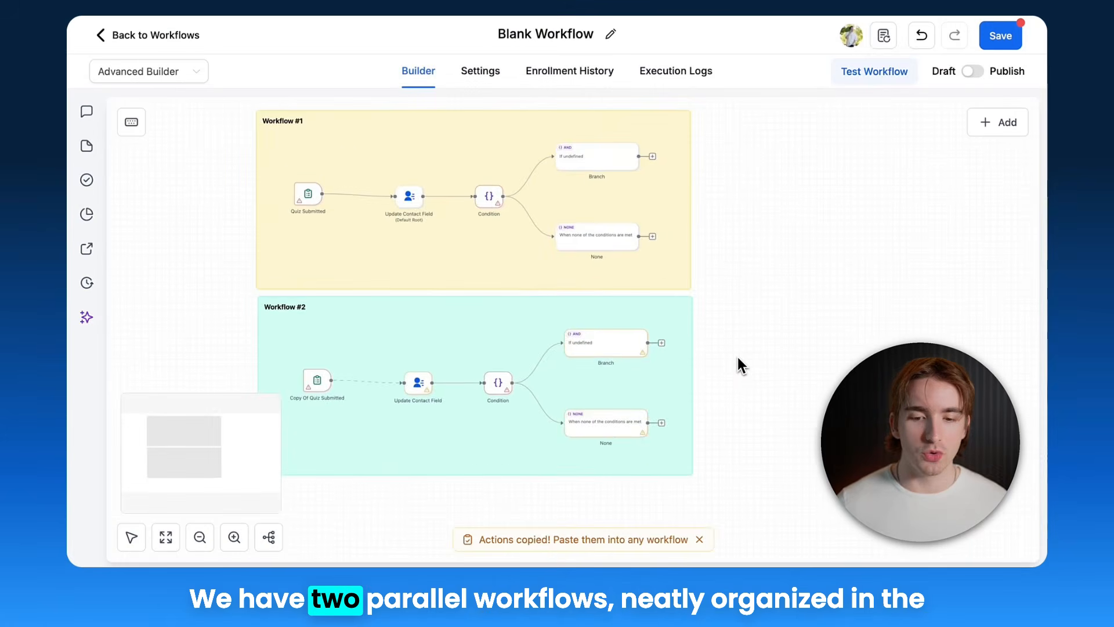
scroll(737, 357, up, 2)
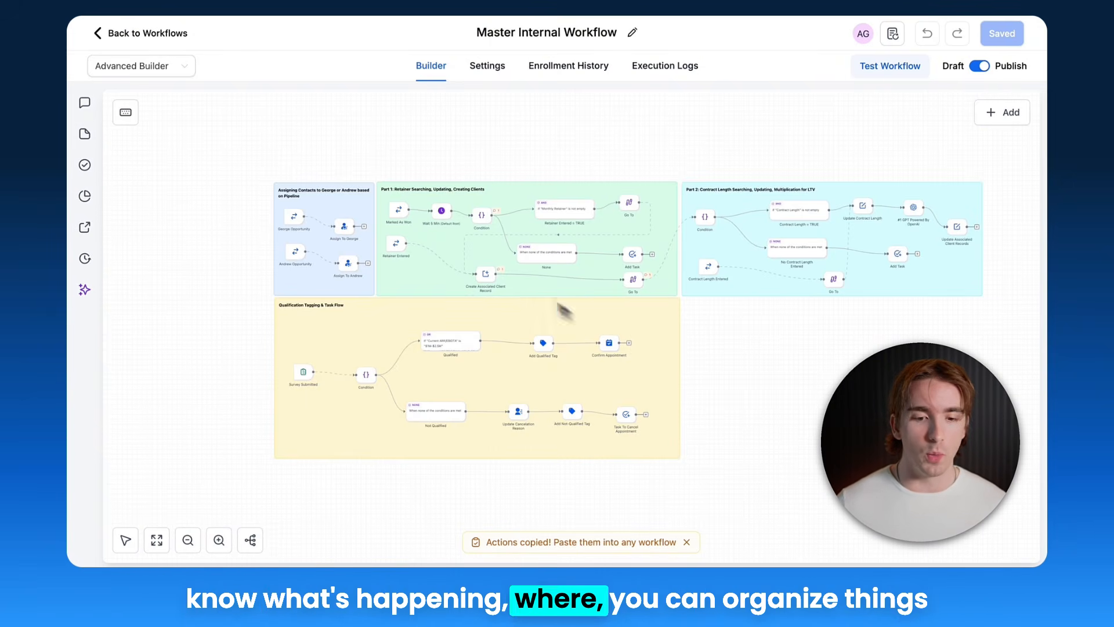
Examine the Master Internal Workflow's color-coded sections, from the Part 1 retainer flow to the "Qualification Tagging & Task Flow" and back.
scroll(392, 231, up, 1)
scroll(392, 231, up, 5)
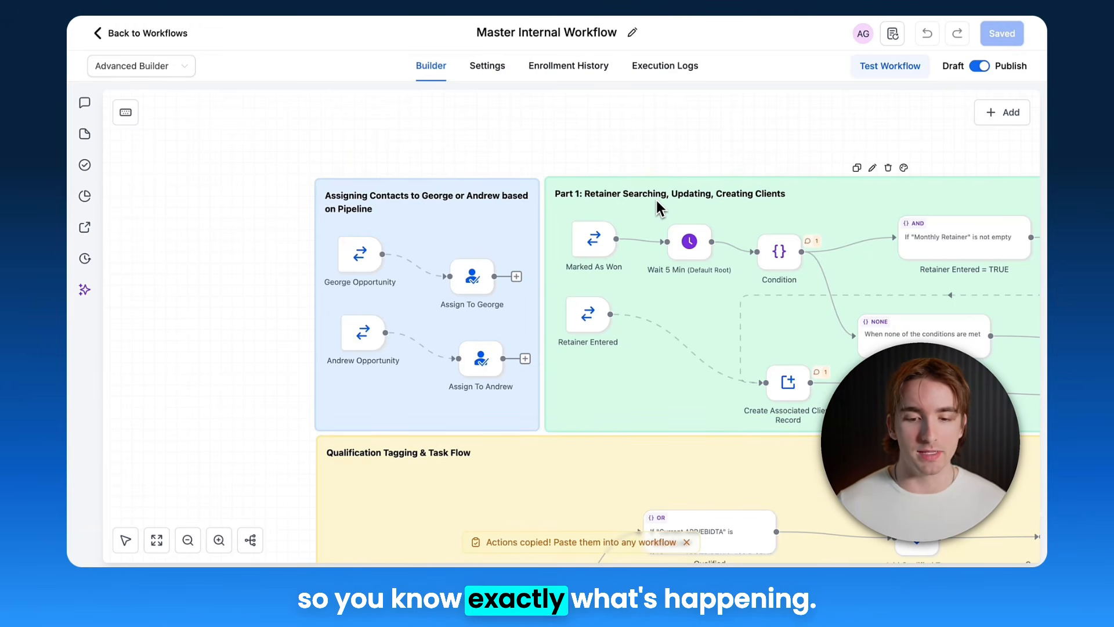
scroll(657, 200, down, 3)
scroll(657, 201, down, 2)
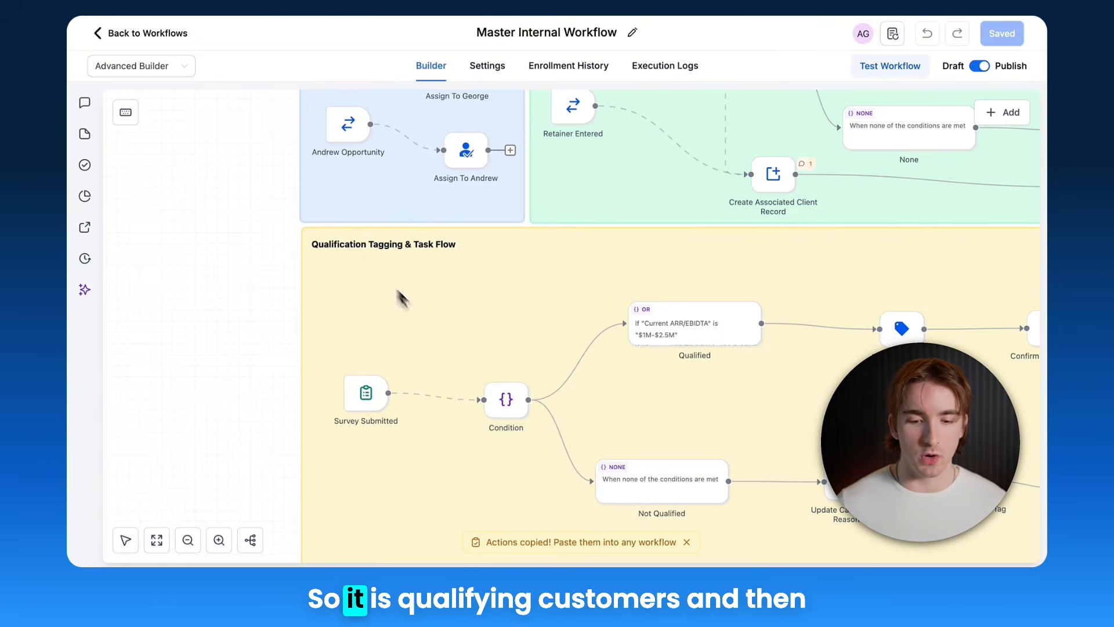
scroll(468, 359, right, 6)
scroll(468, 360, right, 2)
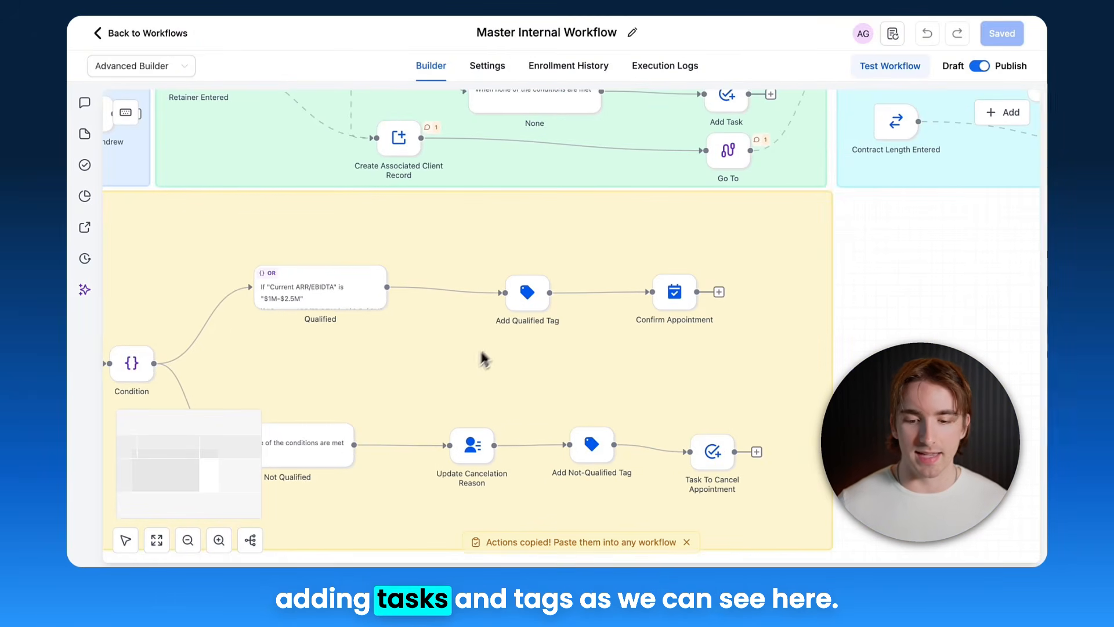
mouse_move(520, 317)
scroll(600, 455, up, 5)
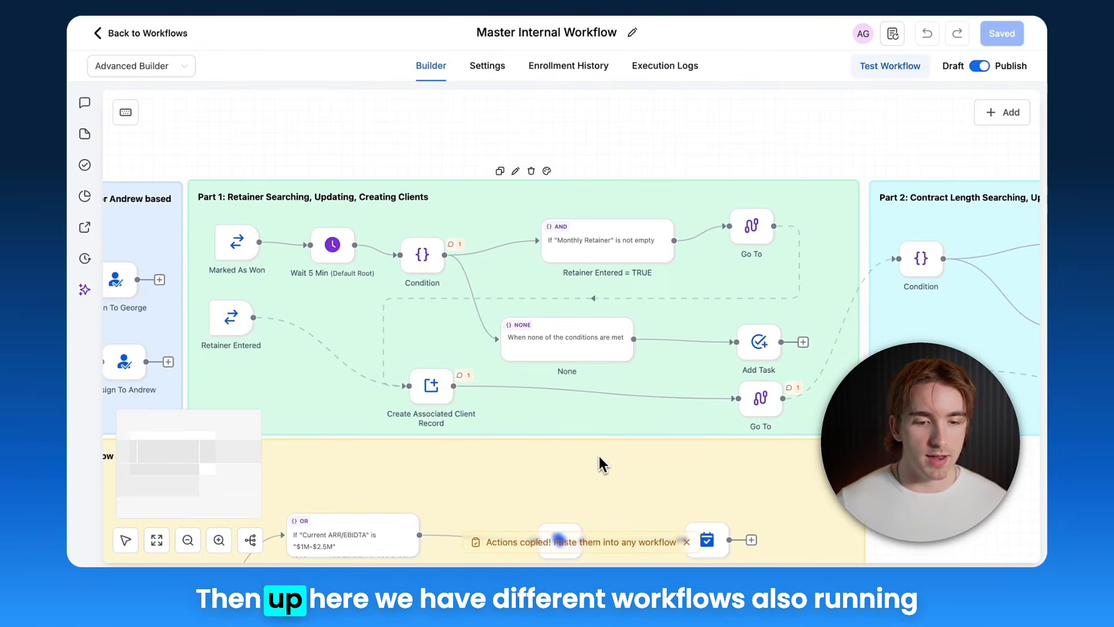
mouse_move(567, 269)
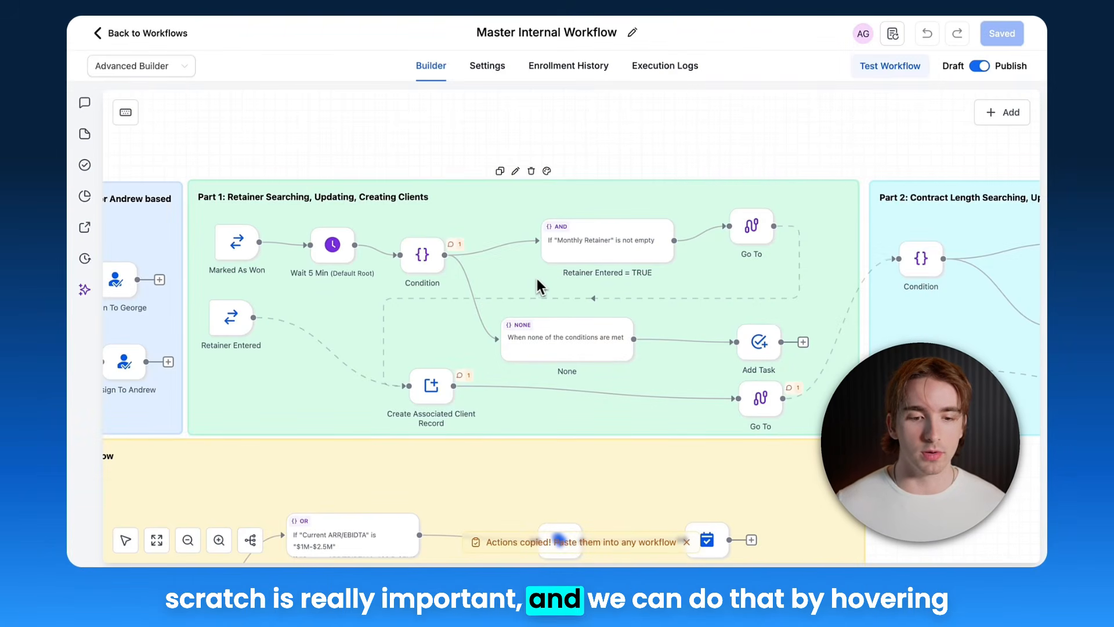
Open the notes of the Condition action in Part 1, highlight the existing comment for reading and close the notes.
mouse_move(413, 256)
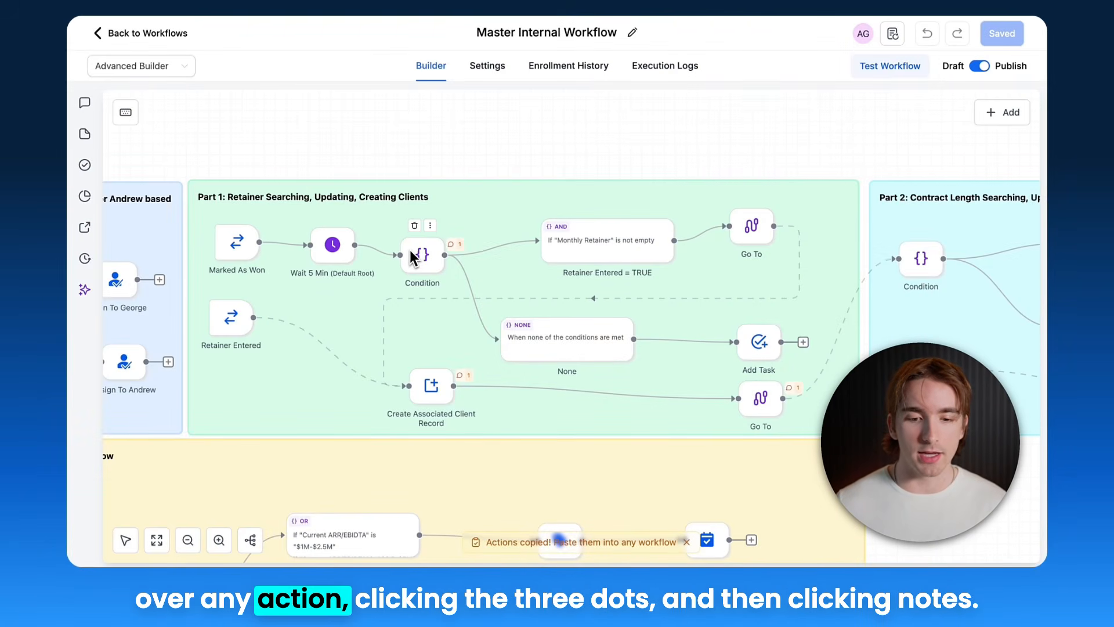
click(431, 225)
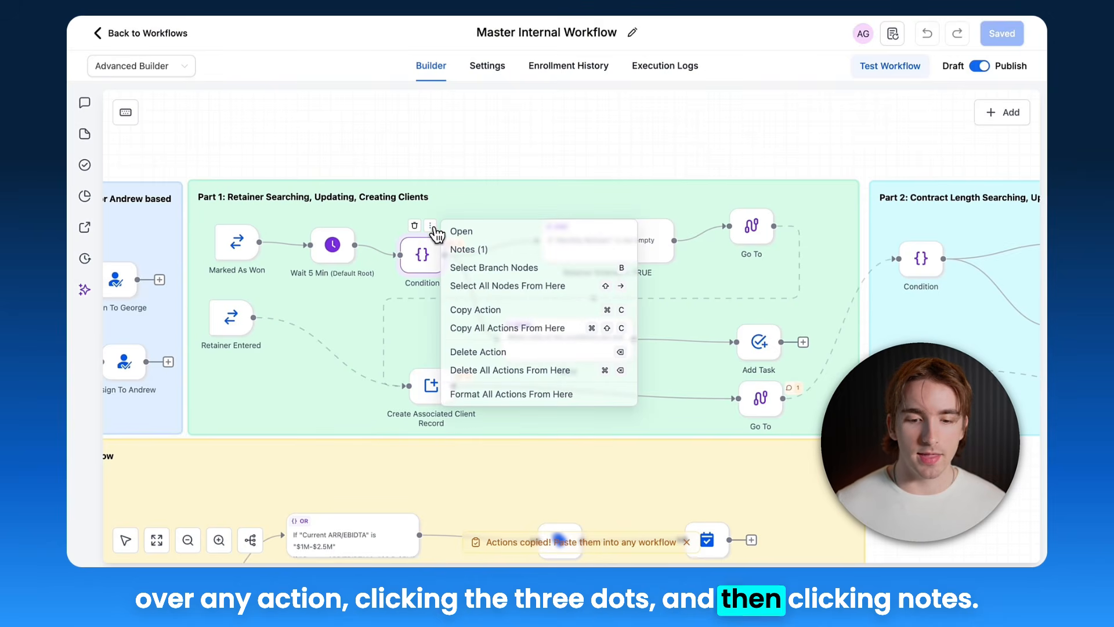
click(476, 251)
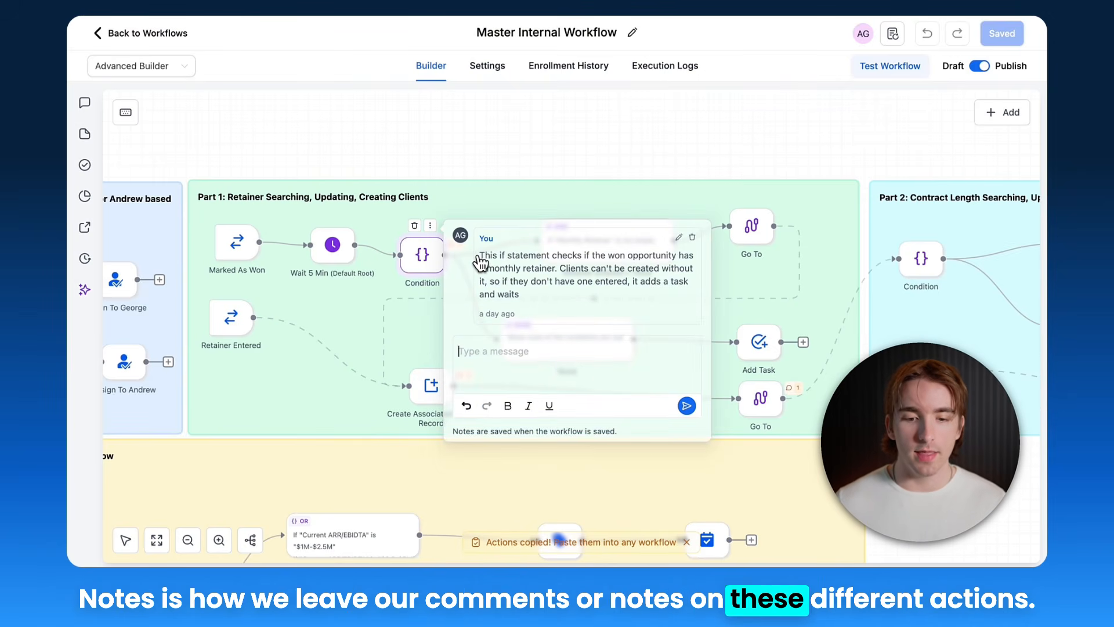
triple_click(510, 277)
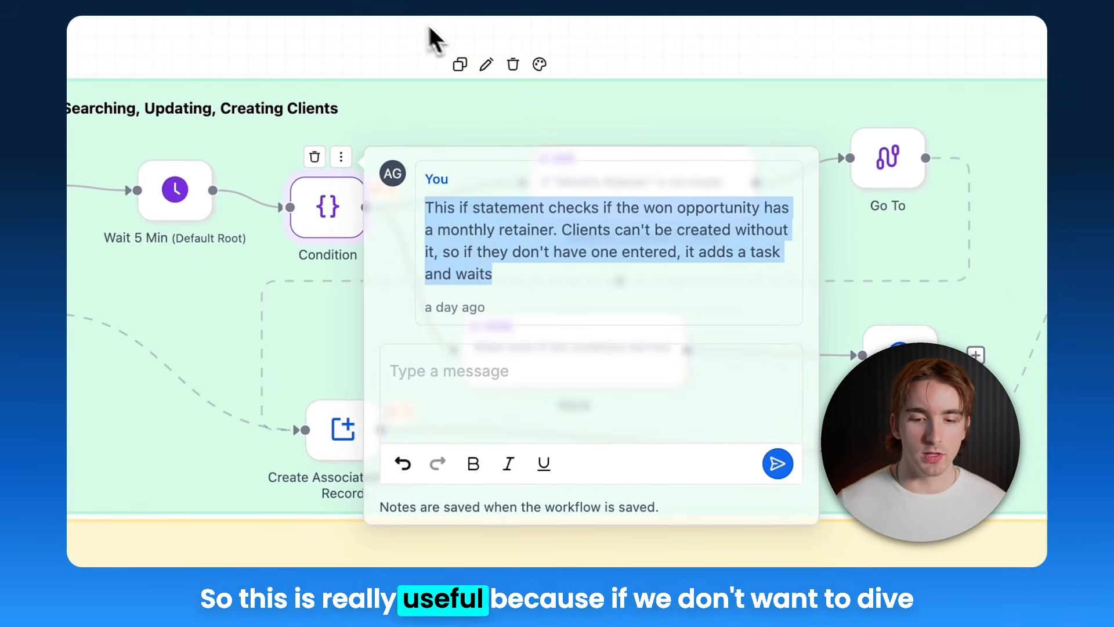
click(412, 17)
Open the Part 1 Condition's settings, review its branch conditions and cancel without saving.
click(326, 208)
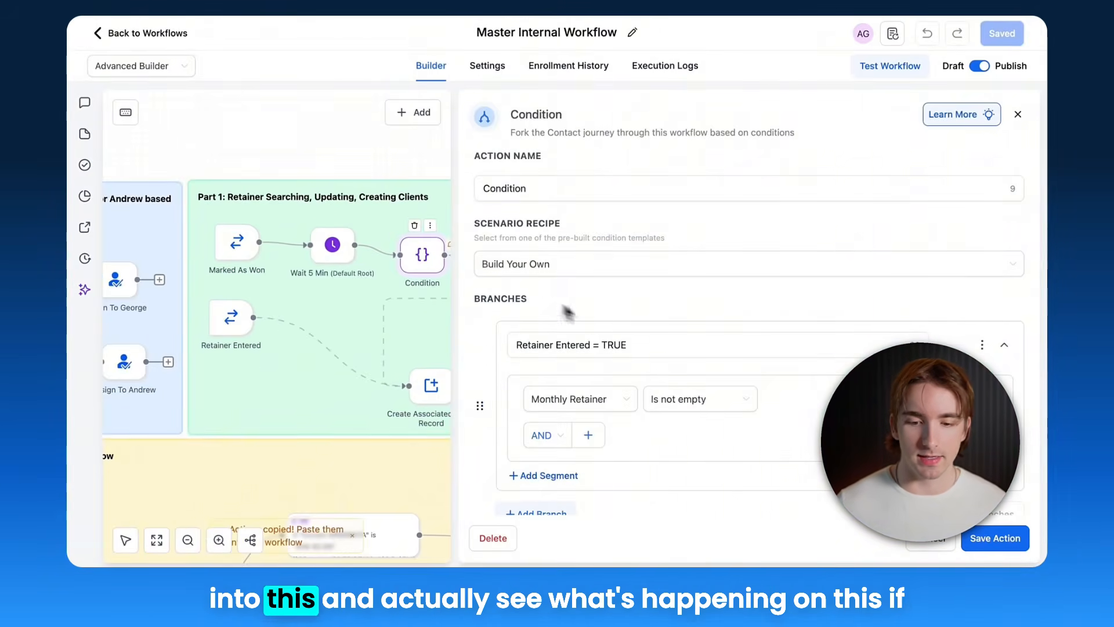
scroll(567, 313, down, 2)
scroll(611, 321, up, 2)
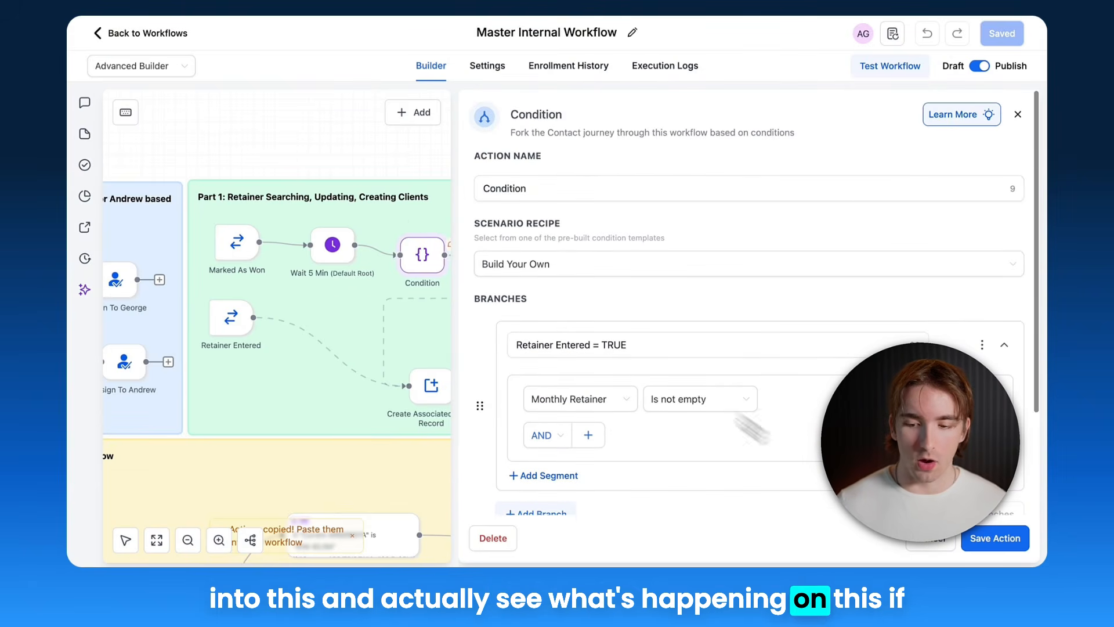
click(928, 540)
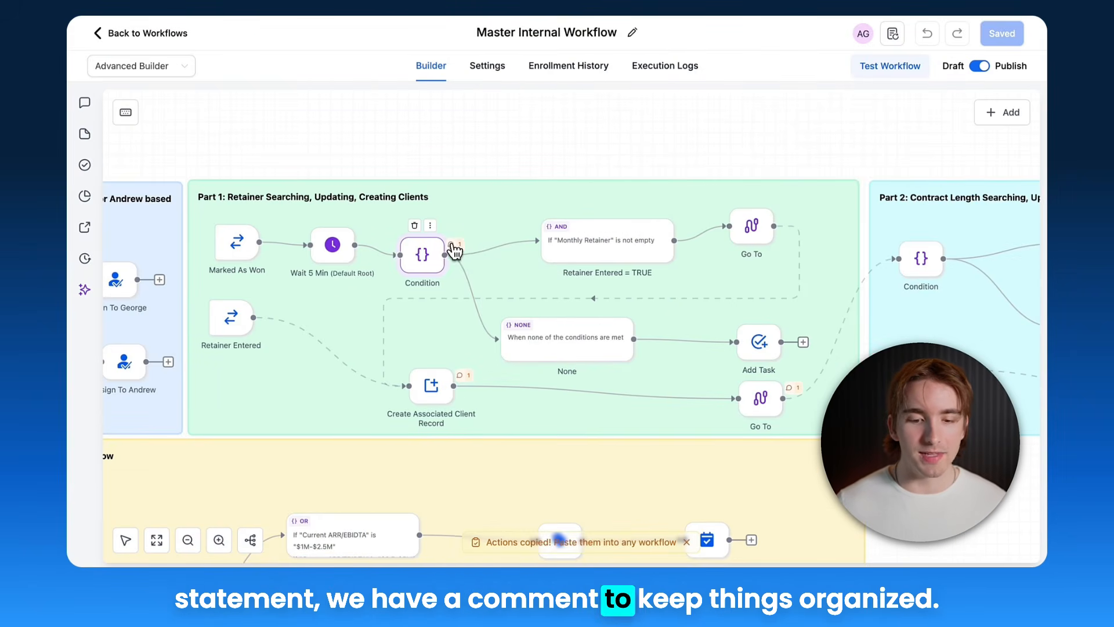
Read the note attached to the Create Associated Client Record action and close it.
click(449, 358)
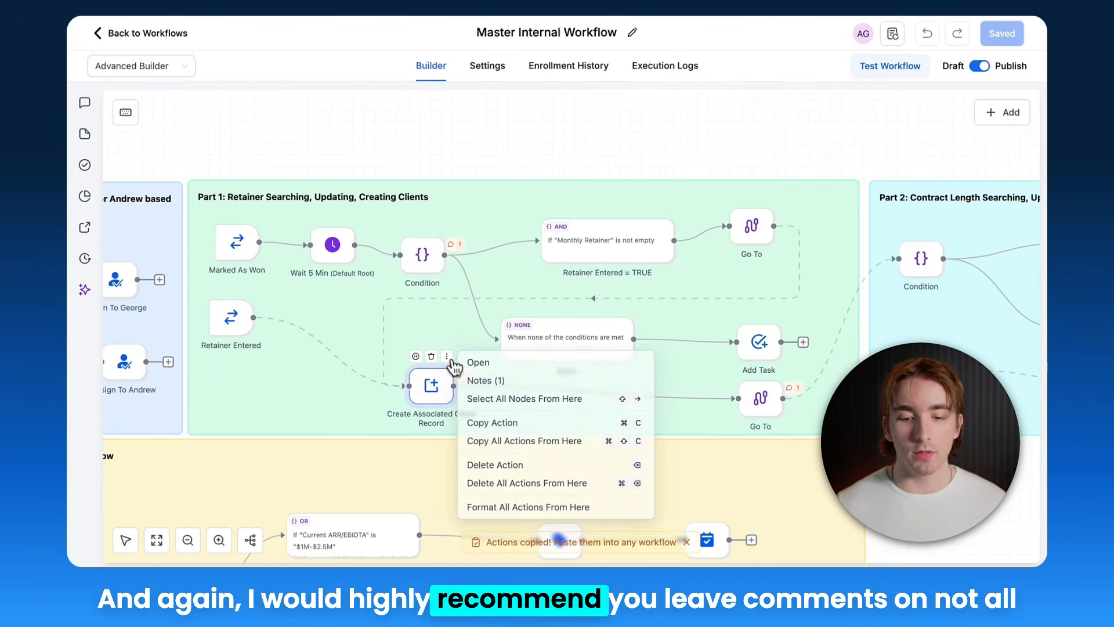
click(485, 381)
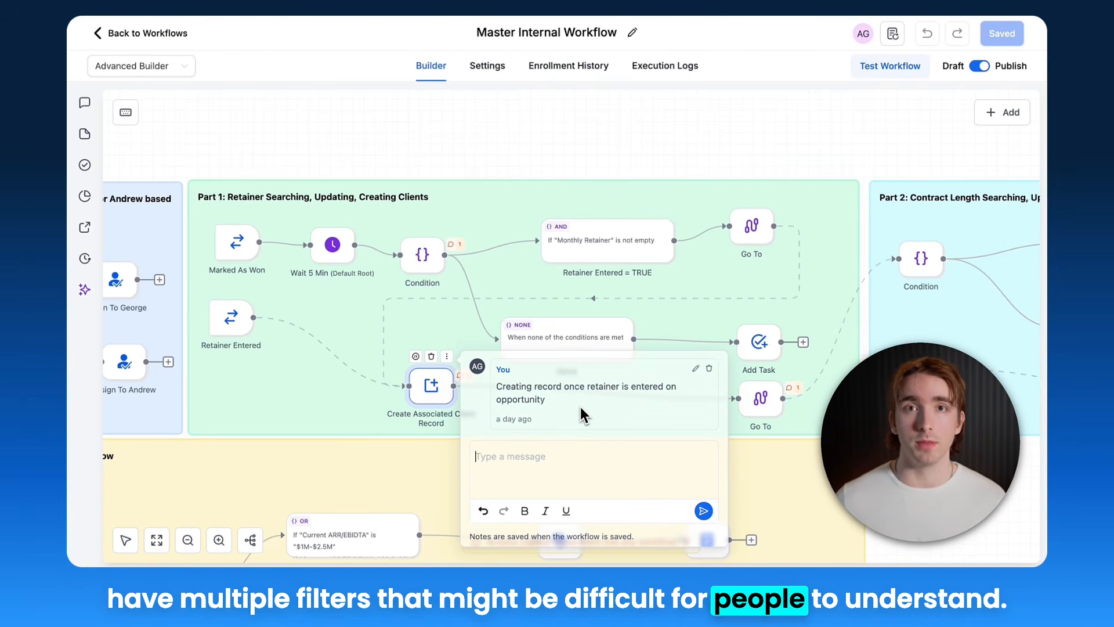
click(442, 325)
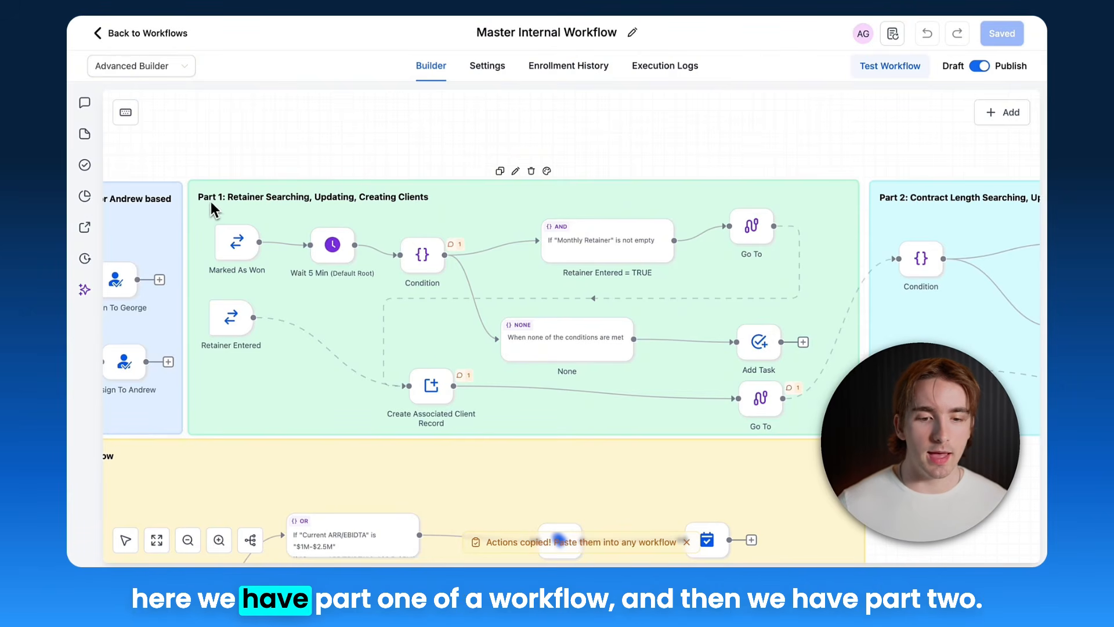
Trace the Go To connection from the Part 1 section to the Condition in the Part 2 contract length section.
scroll(512, 286, right, 10)
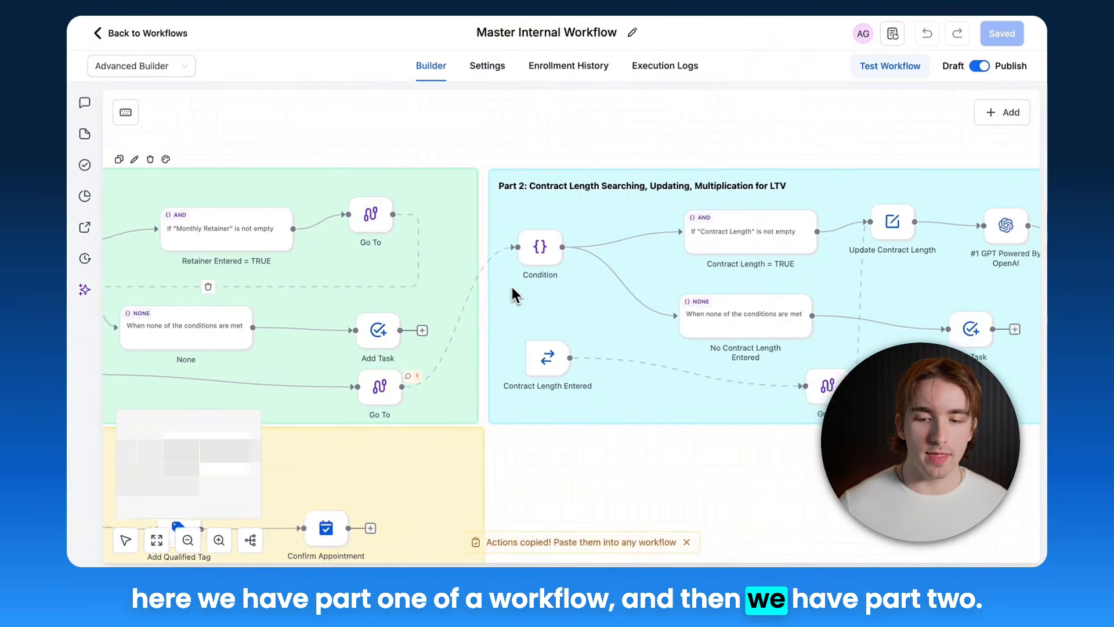
scroll(307, 359, left, 5)
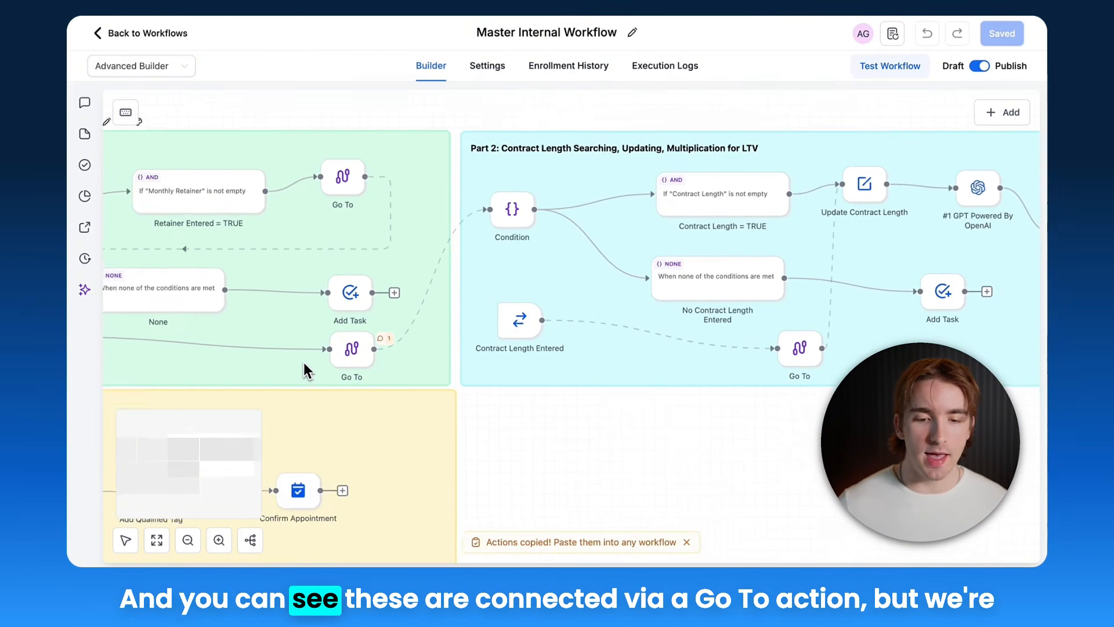
scroll(304, 362, up, 3)
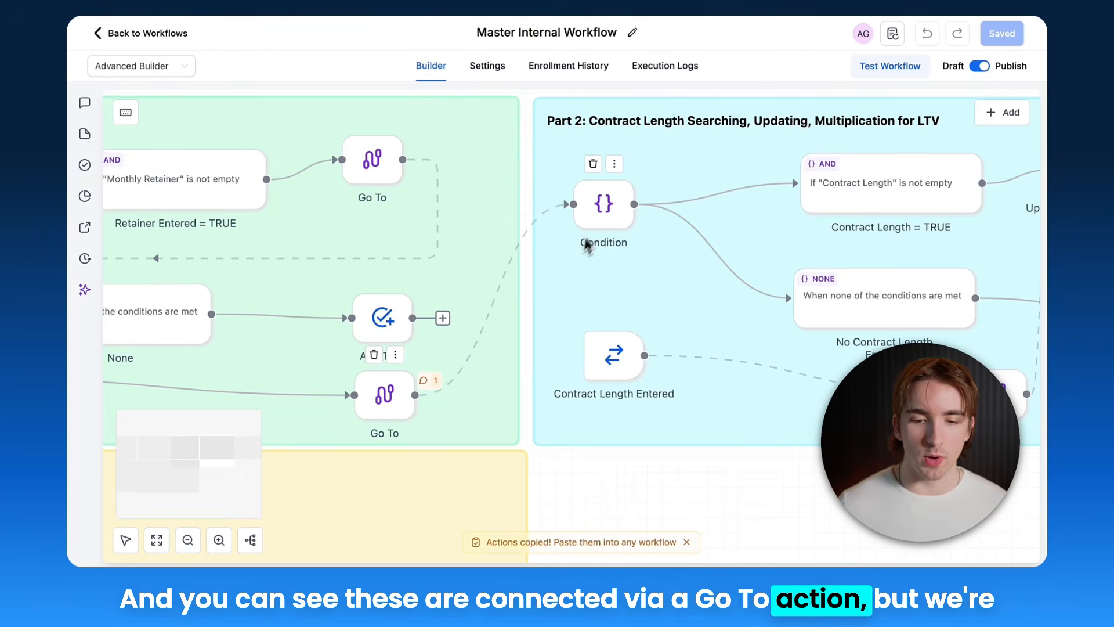
scroll(416, 339, down, 3)
scroll(406, 338, right, 5)
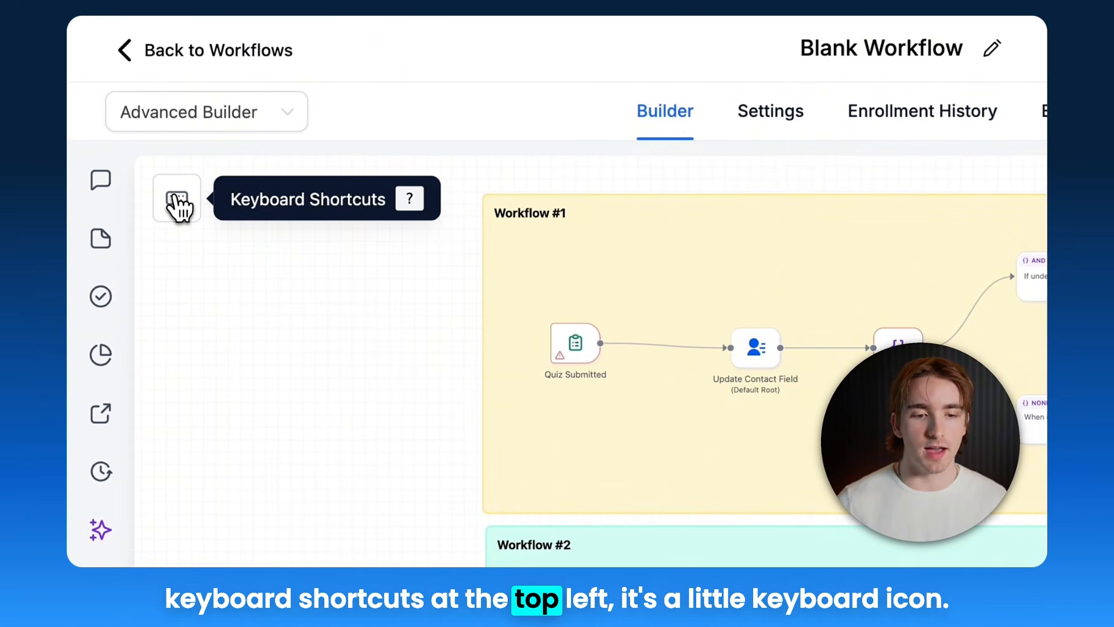
Open the Blank Workflow's keyboard shortcuts reference, look through the Tools, Essential and Edit shortcuts, and close it.
click(178, 198)
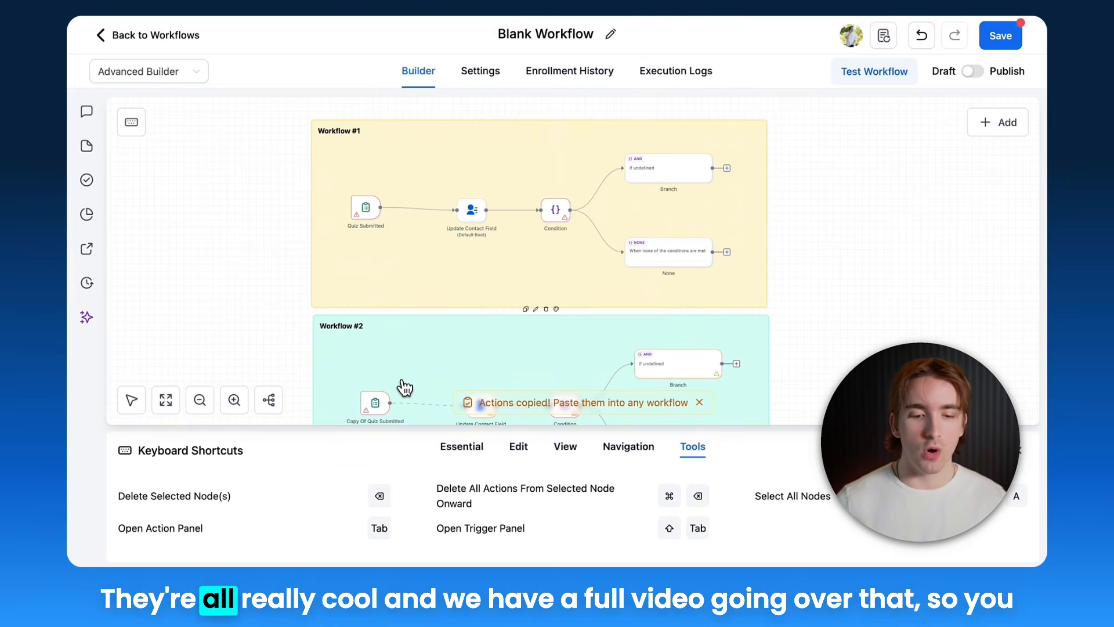
click(459, 445)
click(516, 450)
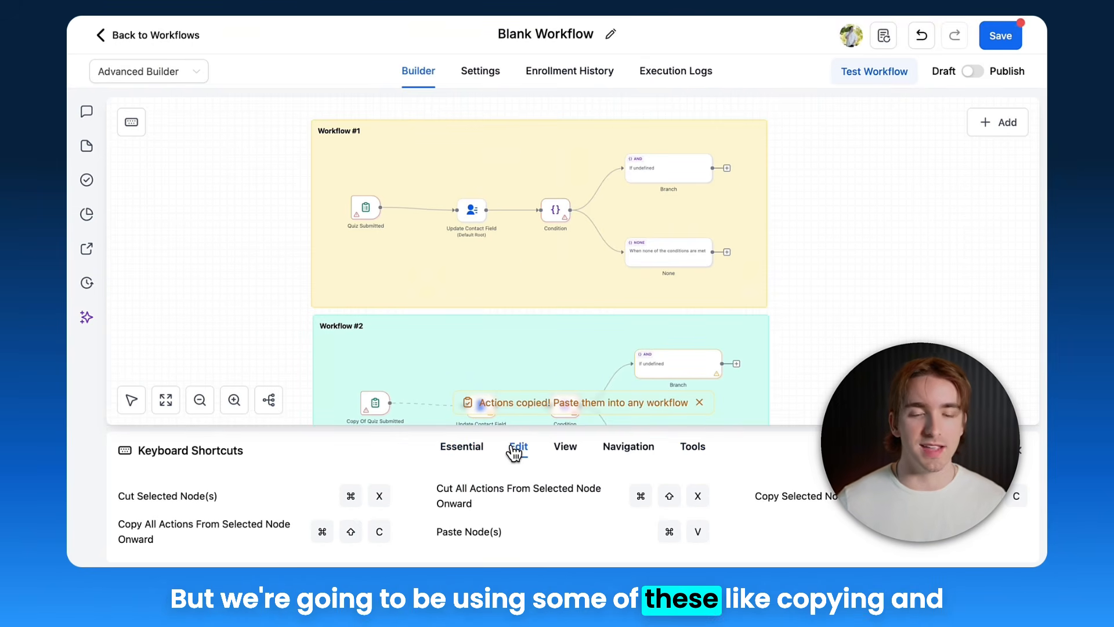
click(250, 223)
Open the list of available actions and close it without adding one.
key(Tab)
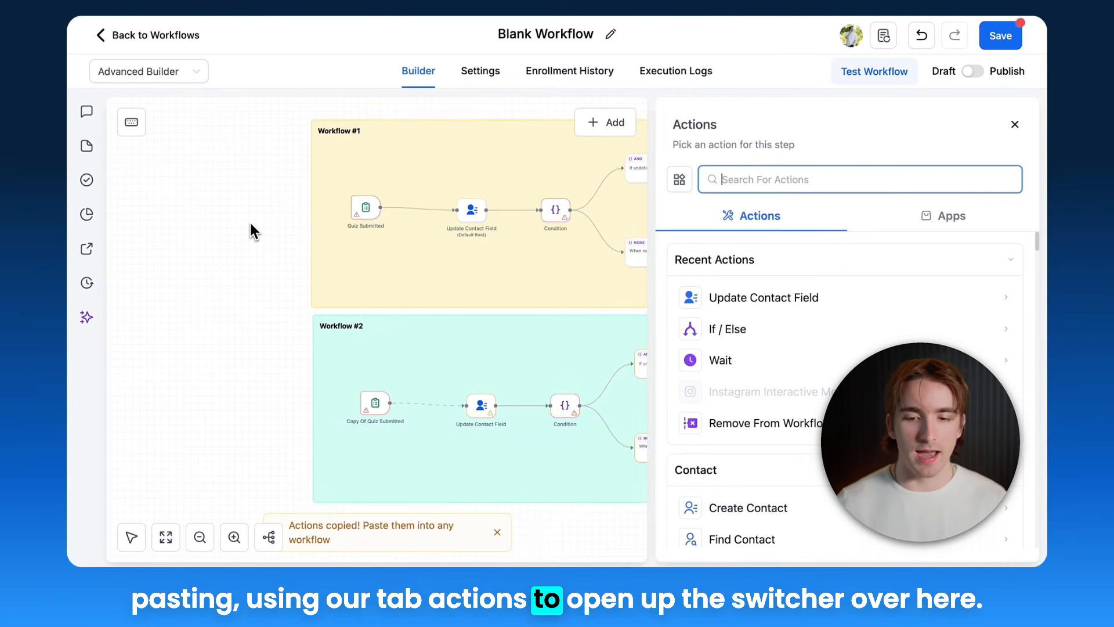
click(1037, 137)
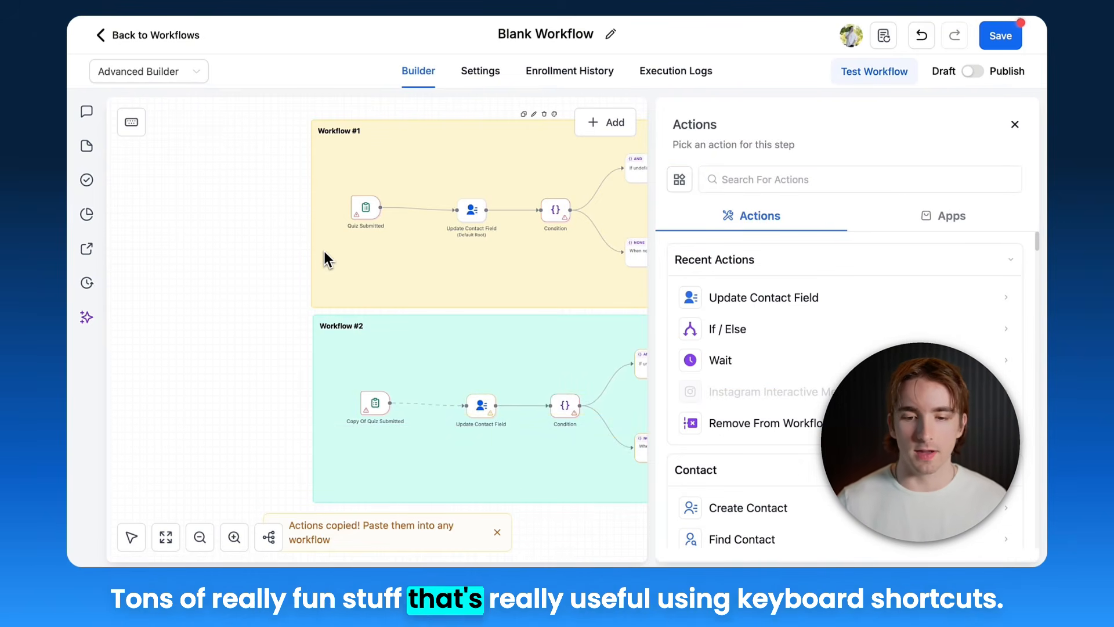
key(Escape)
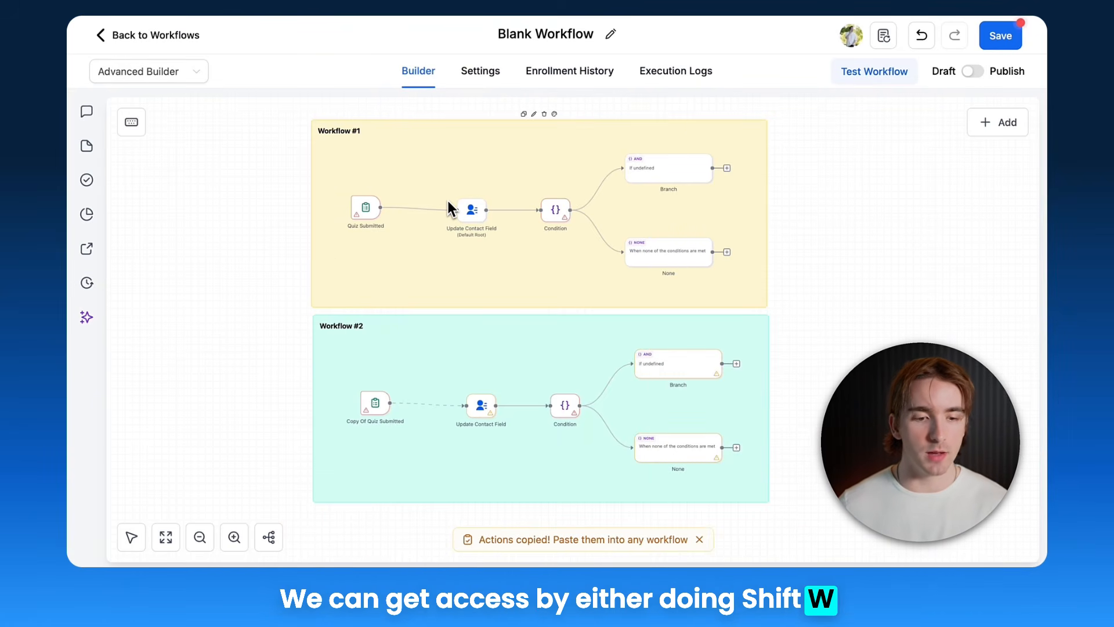
Open the EE 2: Opened workflow from the recent workflows list and switch it to the Advanced Builder.
click(92, 252)
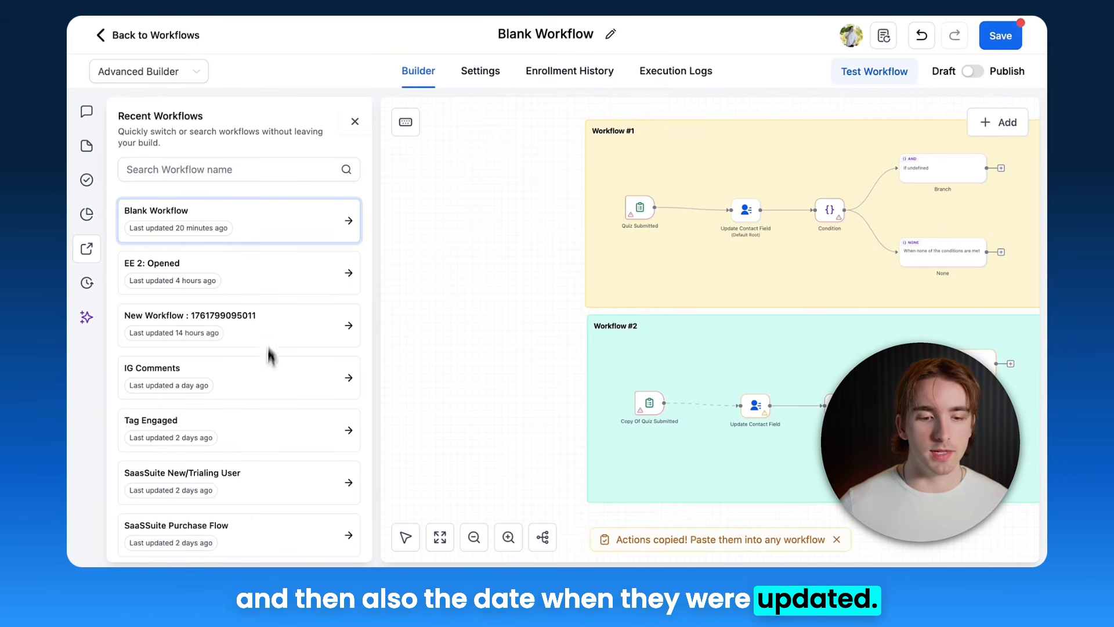
click(269, 280)
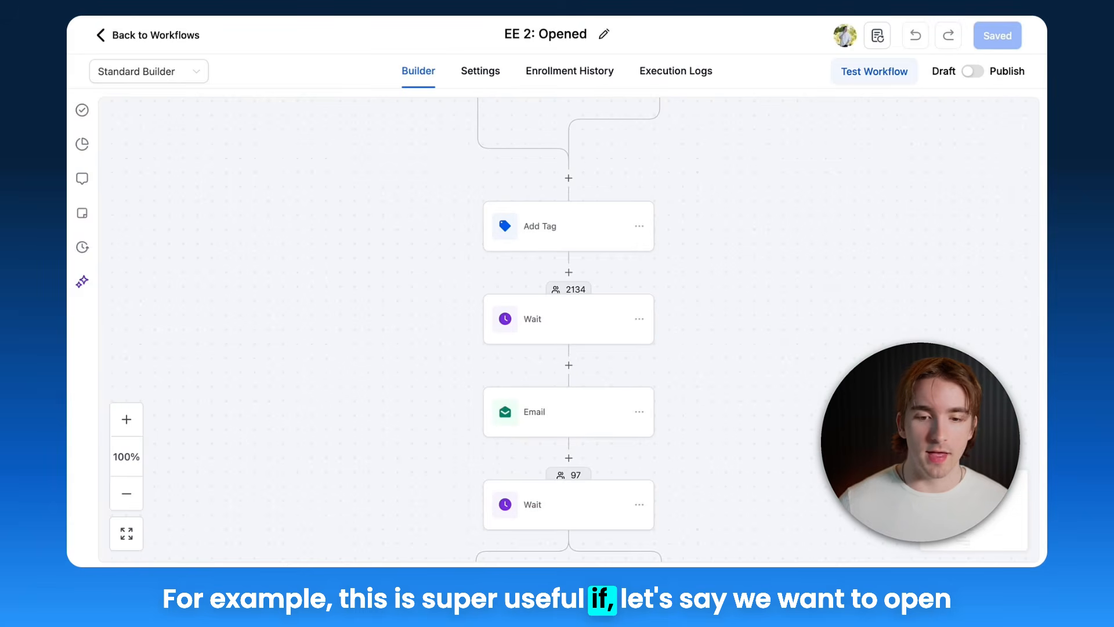
click(148, 71)
click(166, 127)
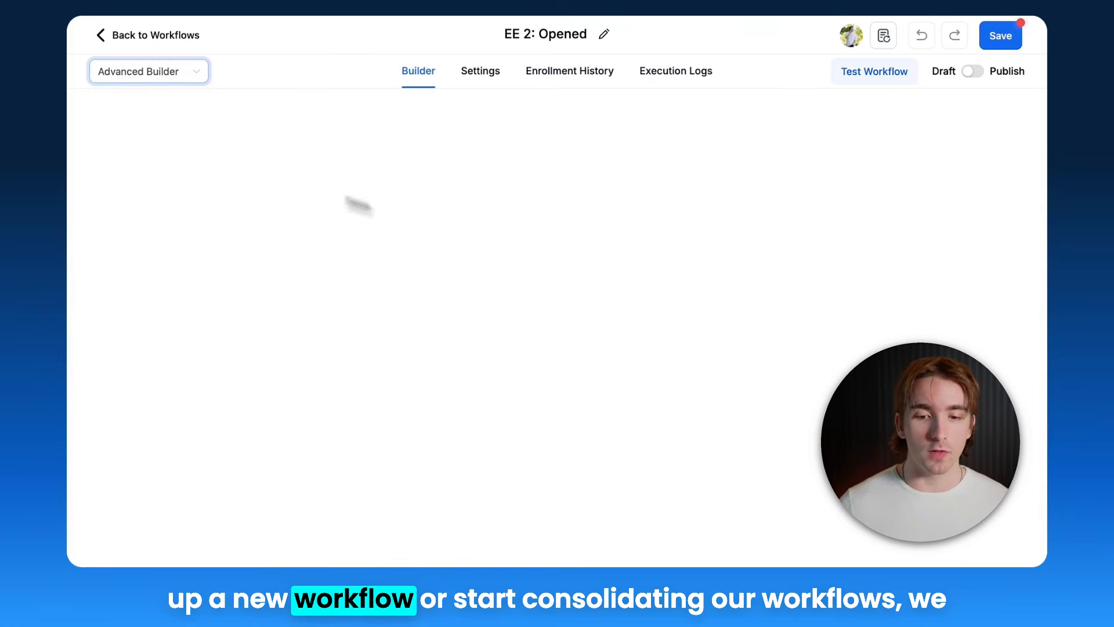
Copy the opening part of the EE 2: Opened workflow, from the Email Events trigger through the second Wait branching.
scroll(521, 249, down, 3)
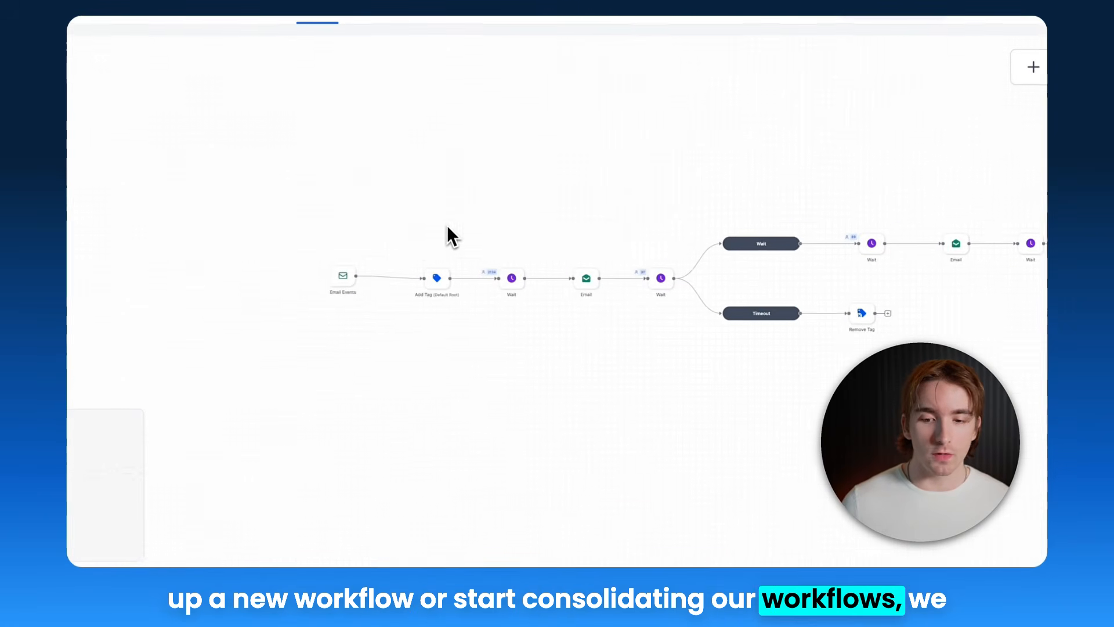
scroll(521, 249, right, 3)
scroll(344, 390, down, 3)
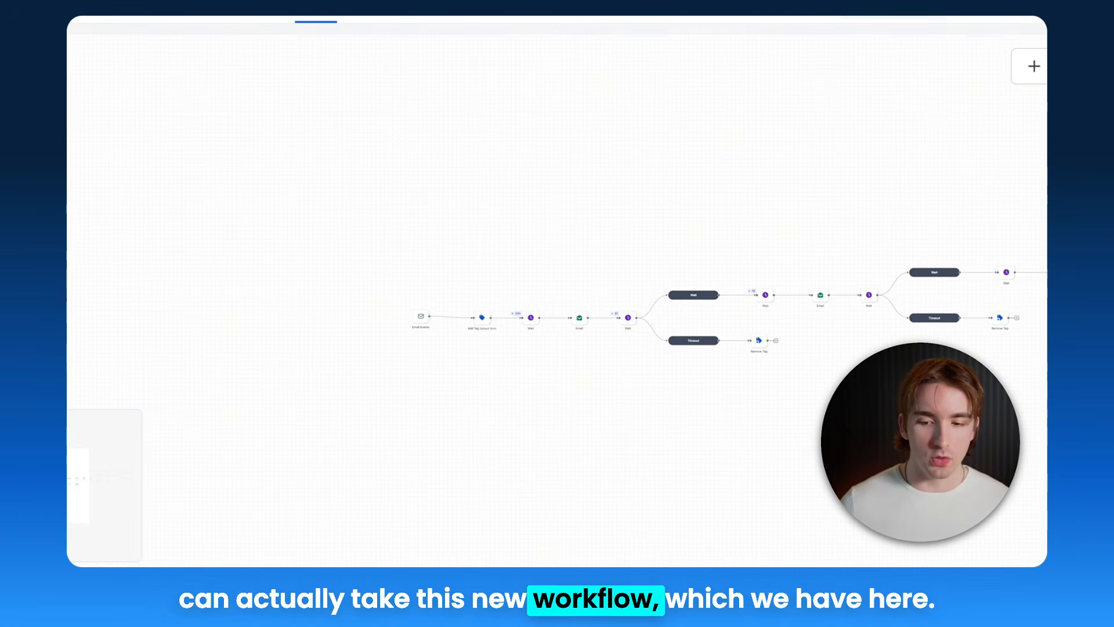
drag(838, 365, 189, 250)
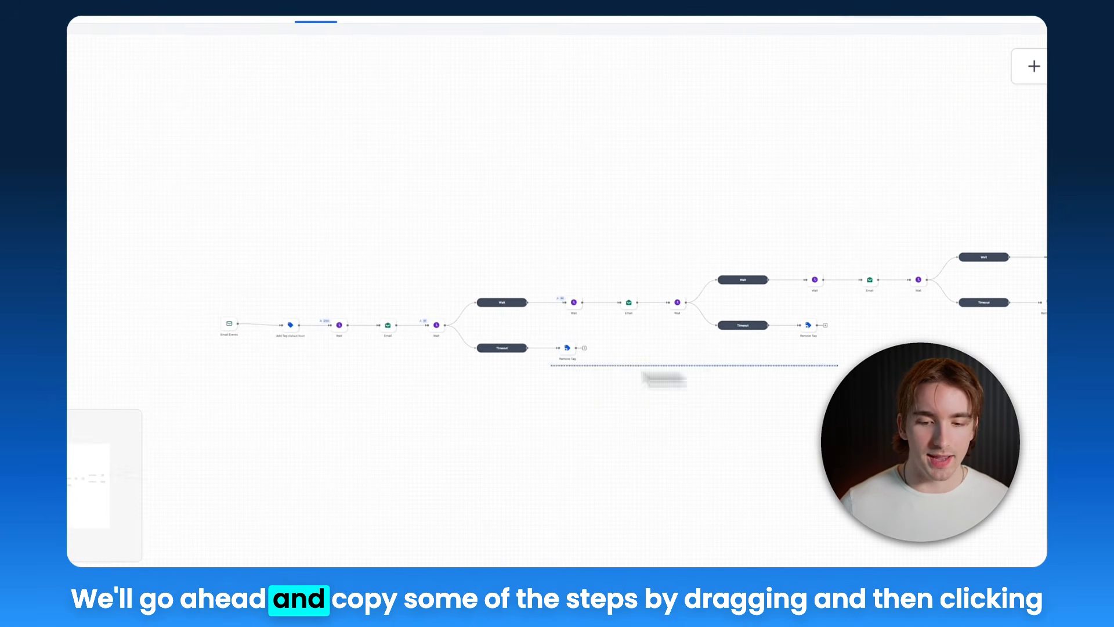
drag(311, 314, 311, 314)
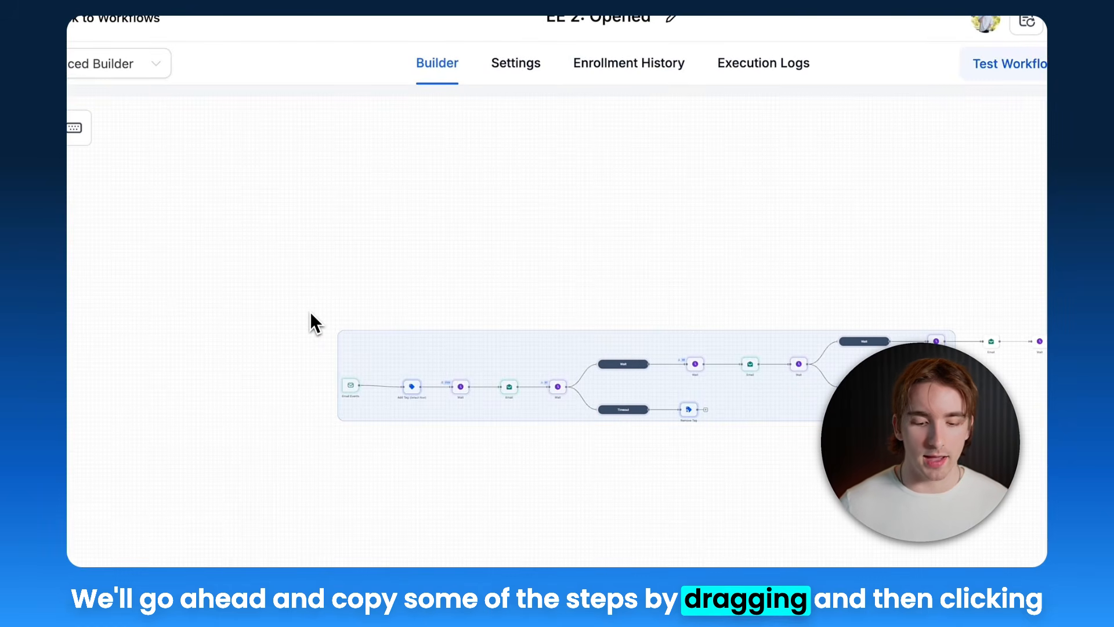
key(super+c)
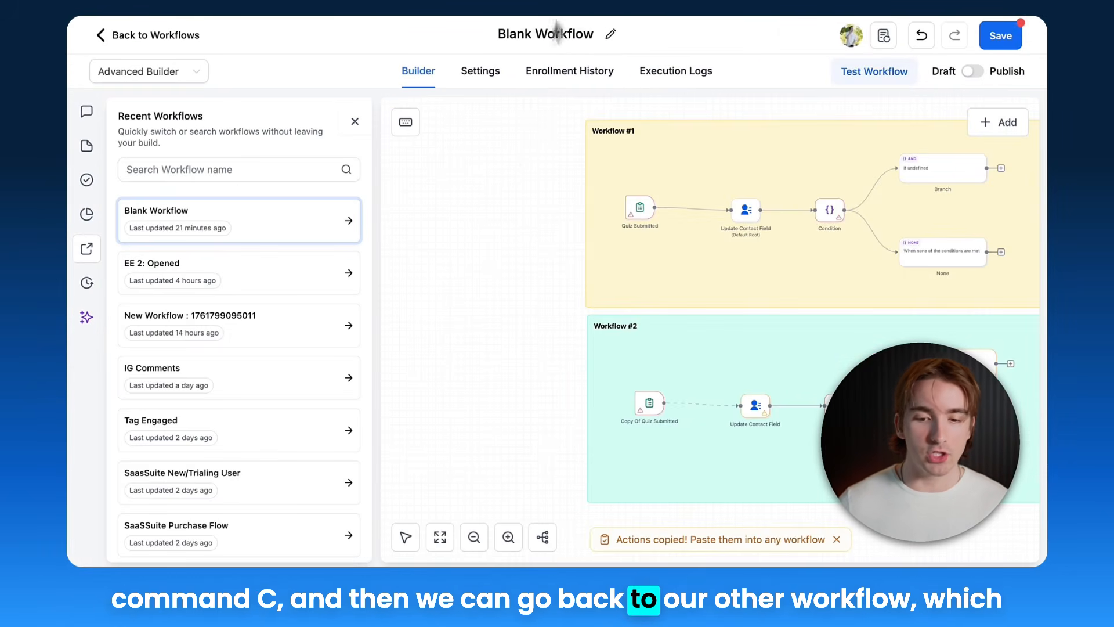
Paste the copied actions into the Blank Workflow and move them below the Workflow #2 sticky note.
scroll(504, 159, down, 2)
scroll(502, 160, right, 3)
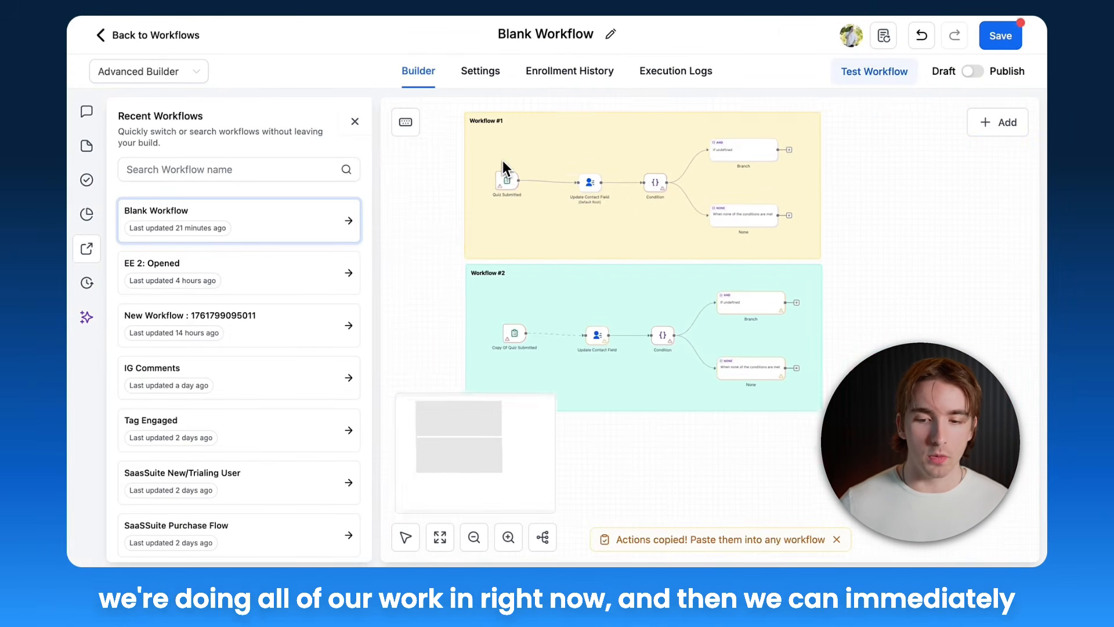
scroll(503, 160, down, 3)
click(355, 121)
scroll(374, 305, left, 3)
scroll(374, 306, down, 2)
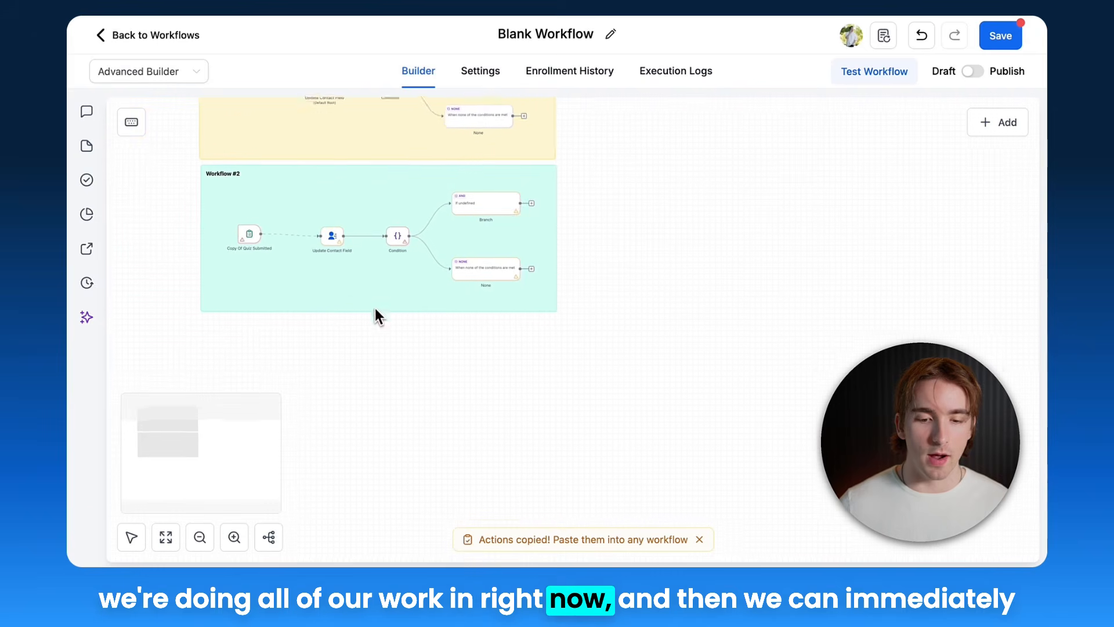
key(ctrl+v)
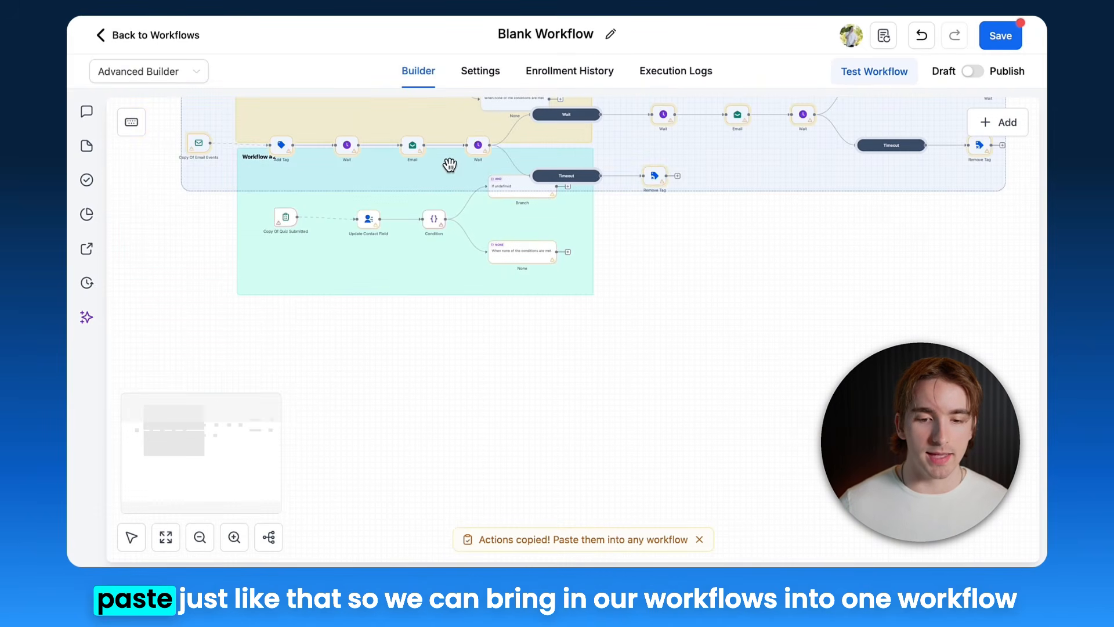
drag(450, 165, 509, 391)
scroll(509, 392, down, 3)
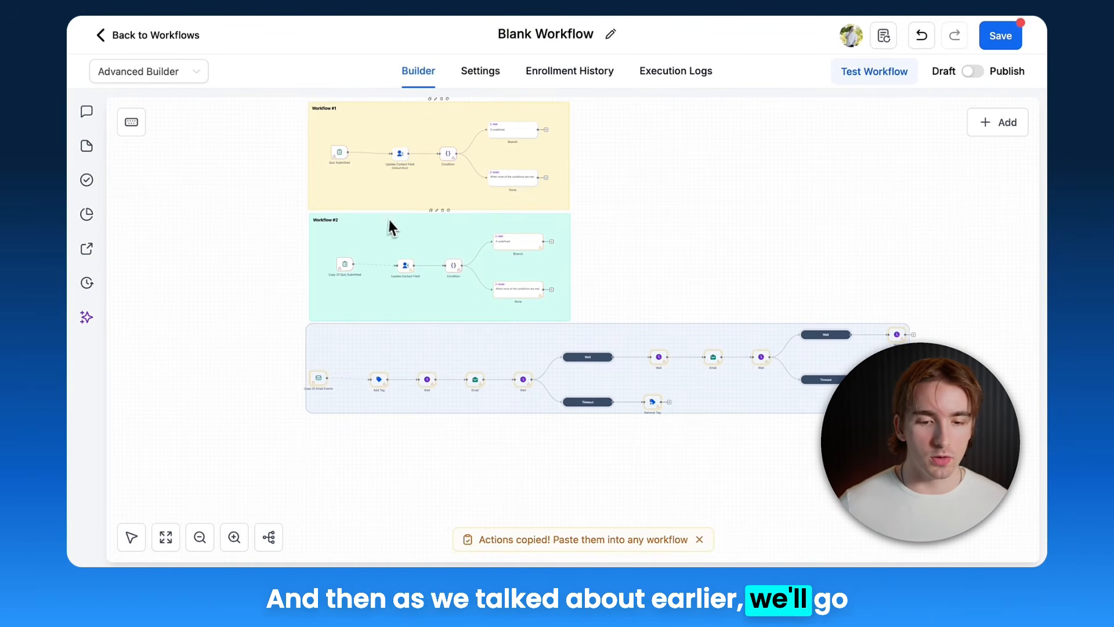
Duplicate the Workflow #2 sticky note onto the pasted actions and widen it to cover the whole sequence.
click(431, 211)
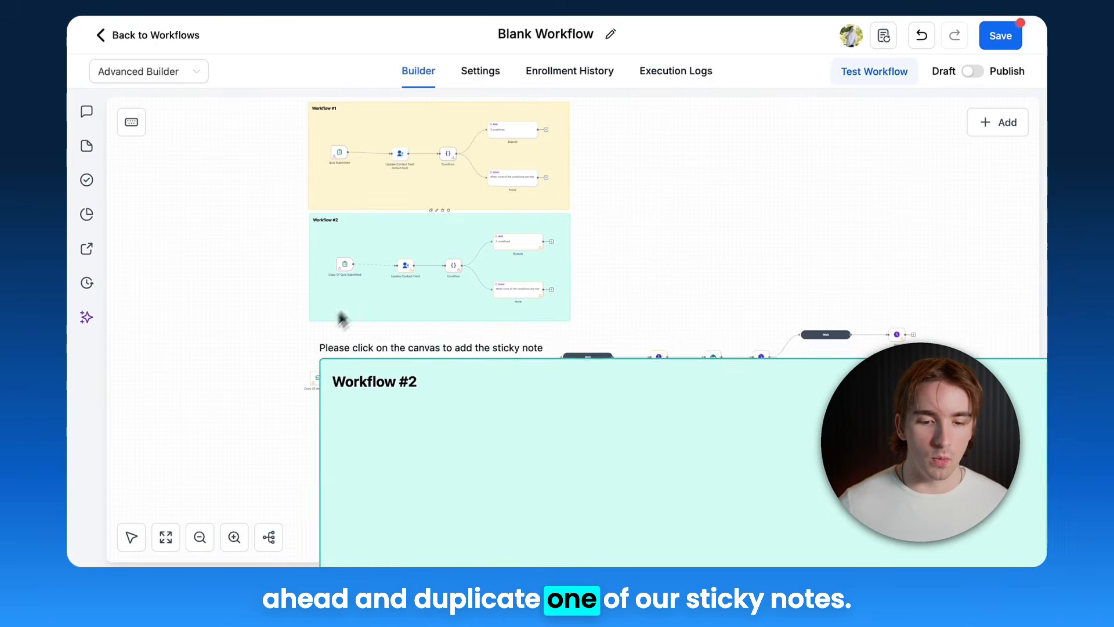
click(305, 327)
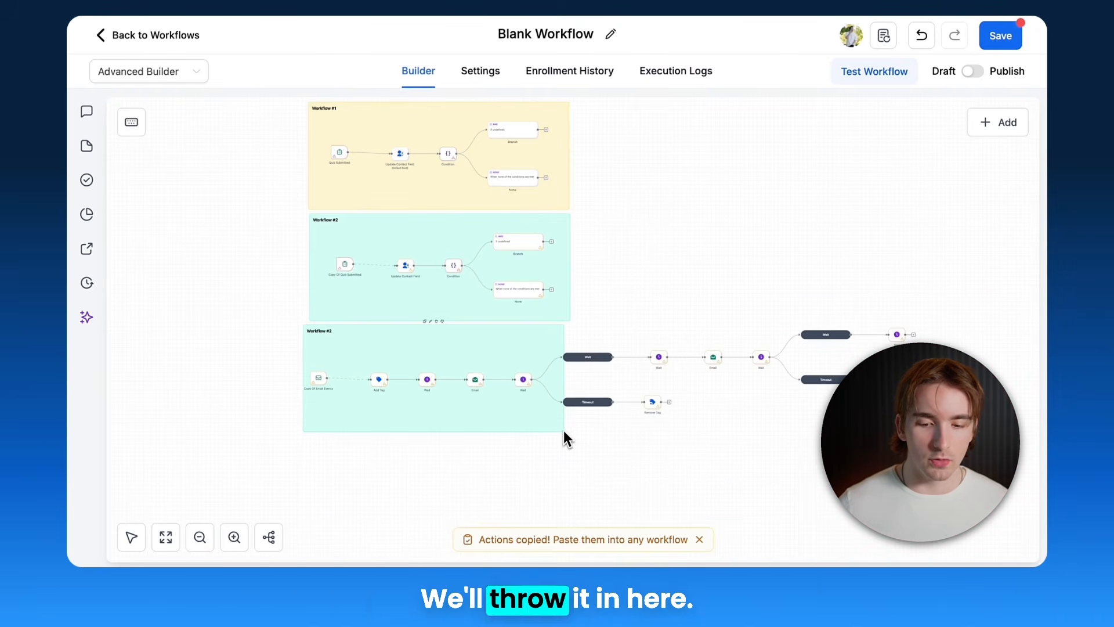
drag(565, 428, 967, 432)
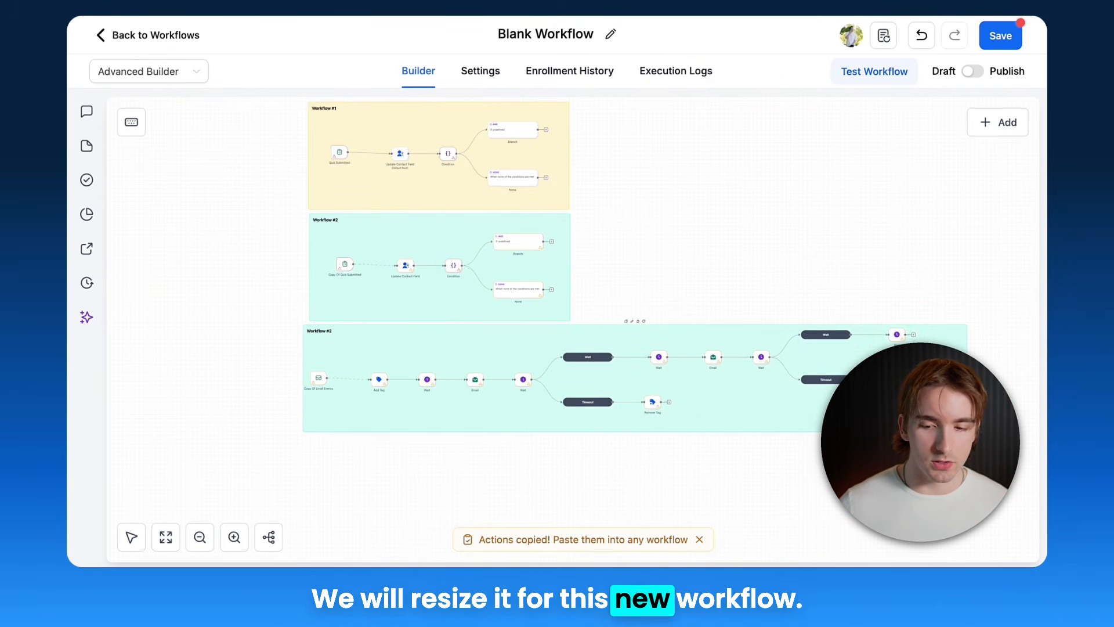
Change the color of the sticky note behind the pasted email sequence to gray.
click(644, 321)
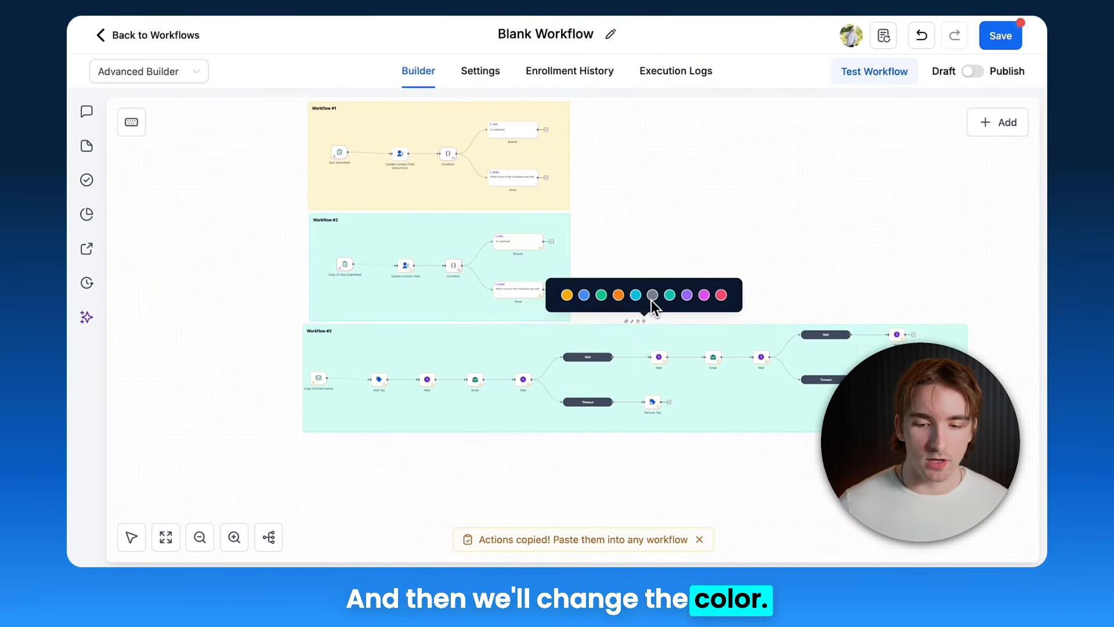
click(653, 299)
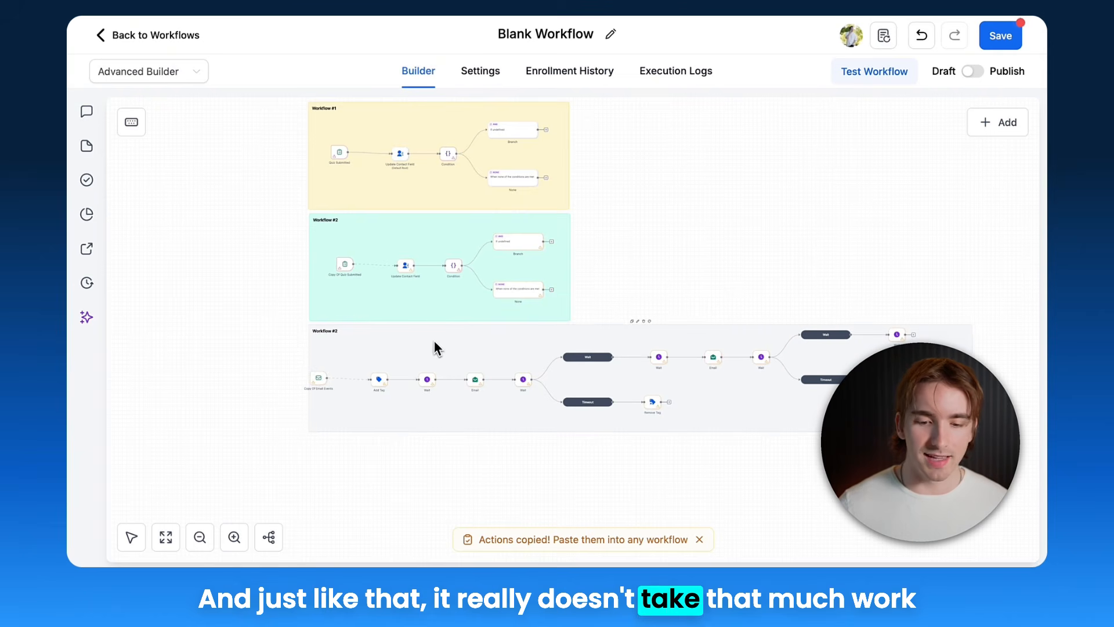
scroll(520, 403, left, 2)
scroll(520, 403, down, 1)
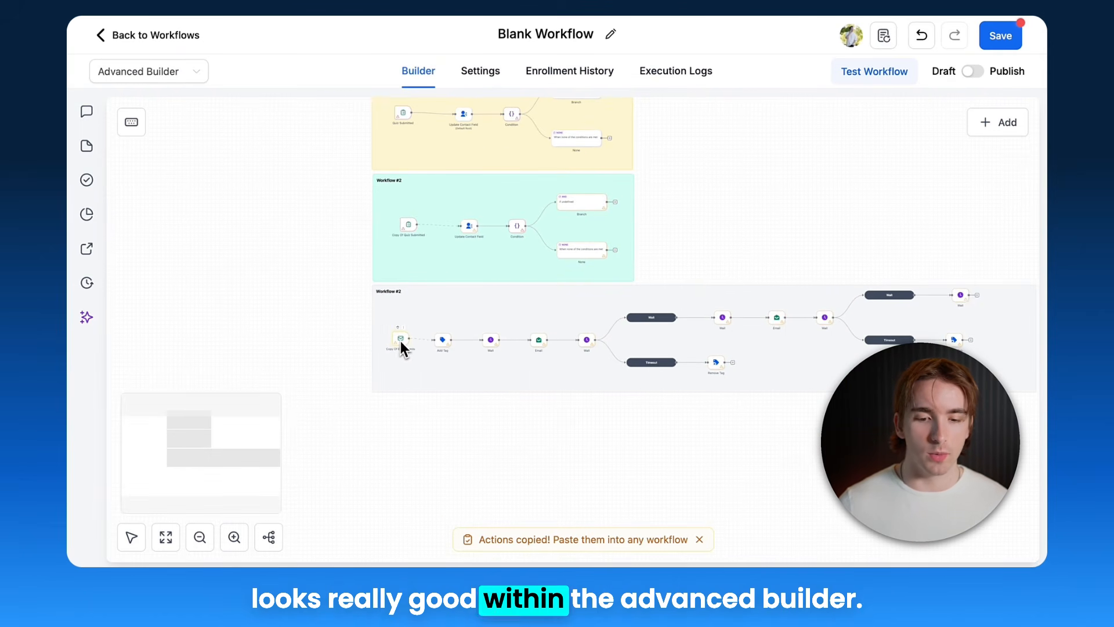
Return to the EE 2: Opened workflow, turn on the stats view and read the first Email action's statistics.
scroll(461, 344, up, 2)
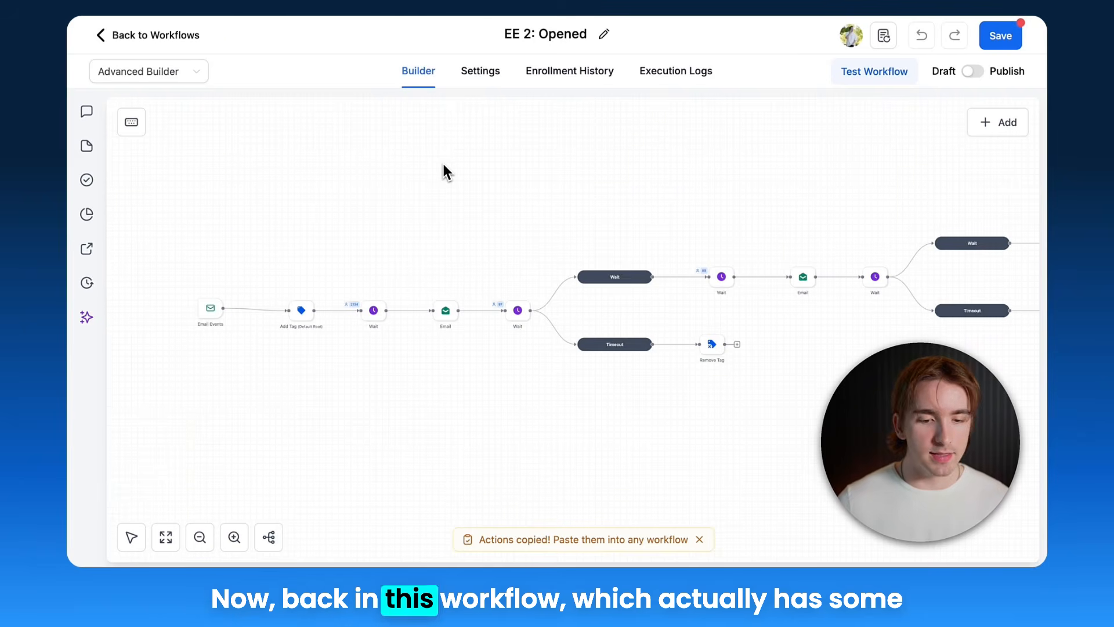
scroll(443, 164, left, 3)
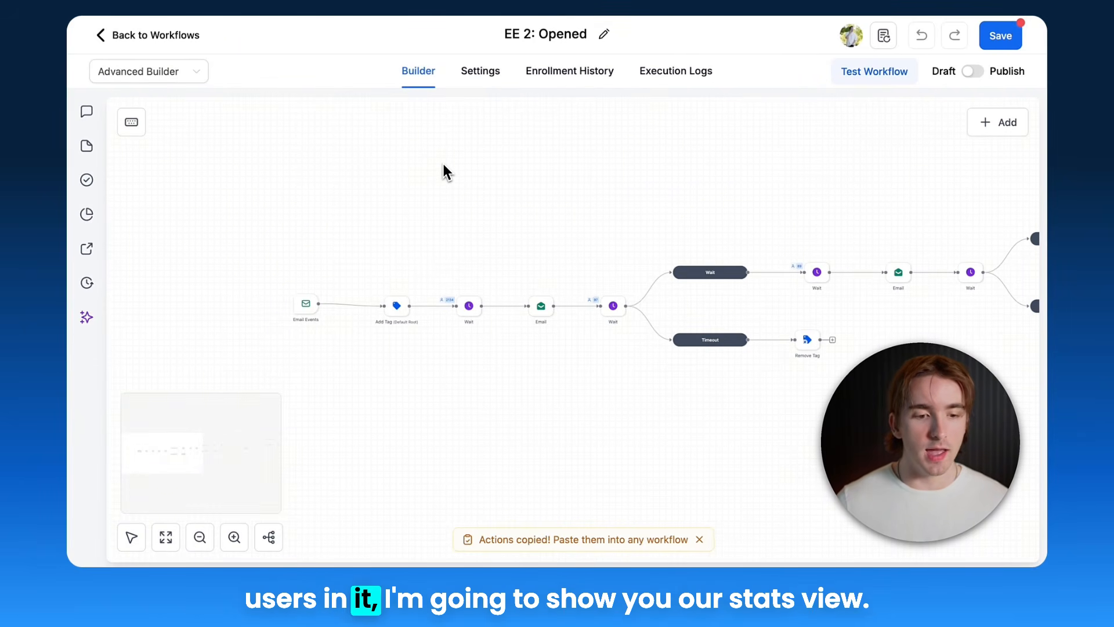
click(98, 218)
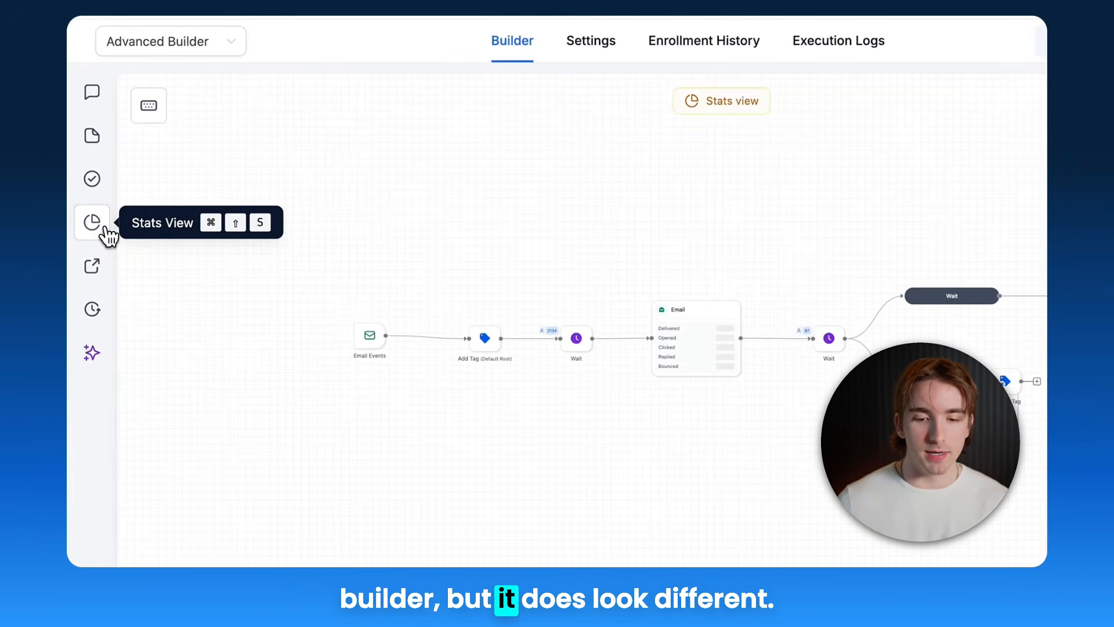
scroll(544, 238, up, 5)
scroll(545, 238, right, 3)
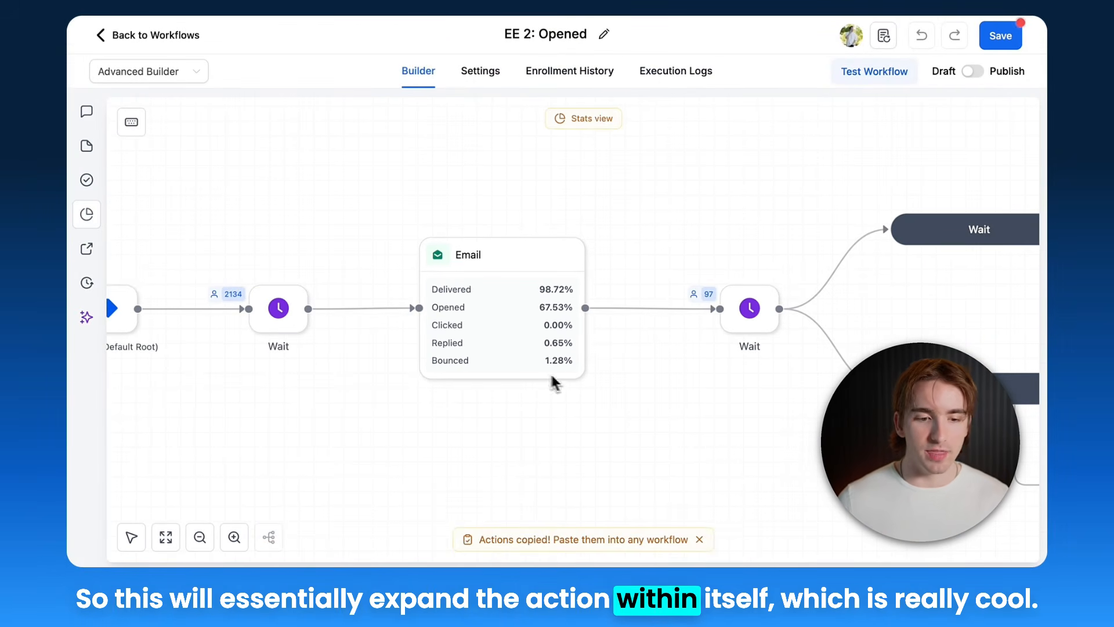
Toggle the stats view off and on again to compare the collapsed and expanded Email action.
click(87, 216)
click(87, 216)
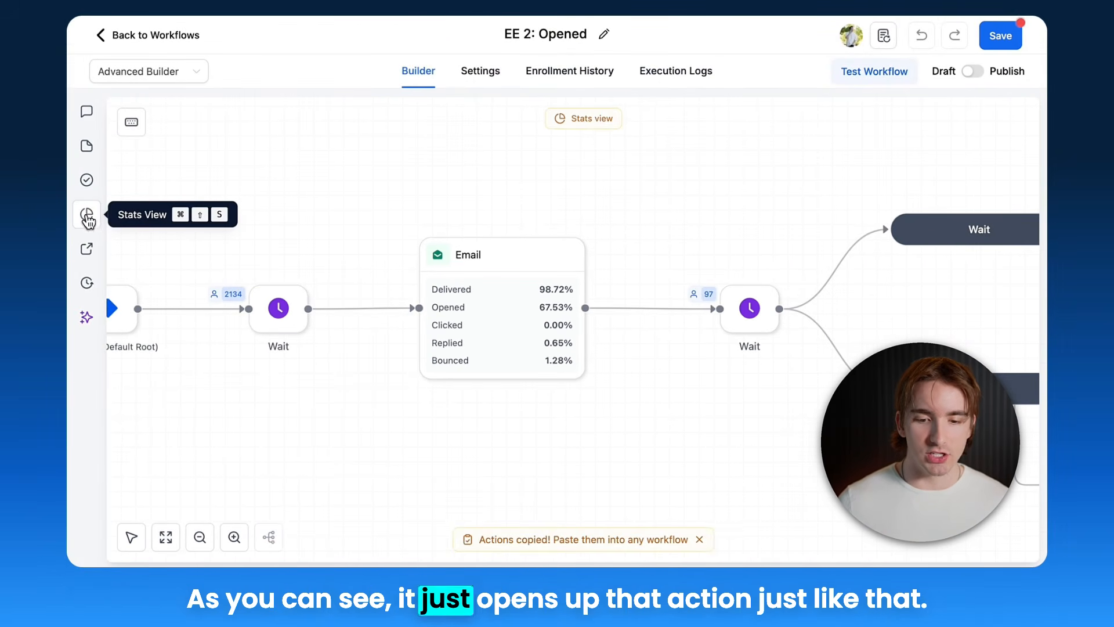
click(87, 216)
click(87, 216)
Examine the delivery statistics of the second Email action on the Wait branch.
scroll(653, 309, down, 5)
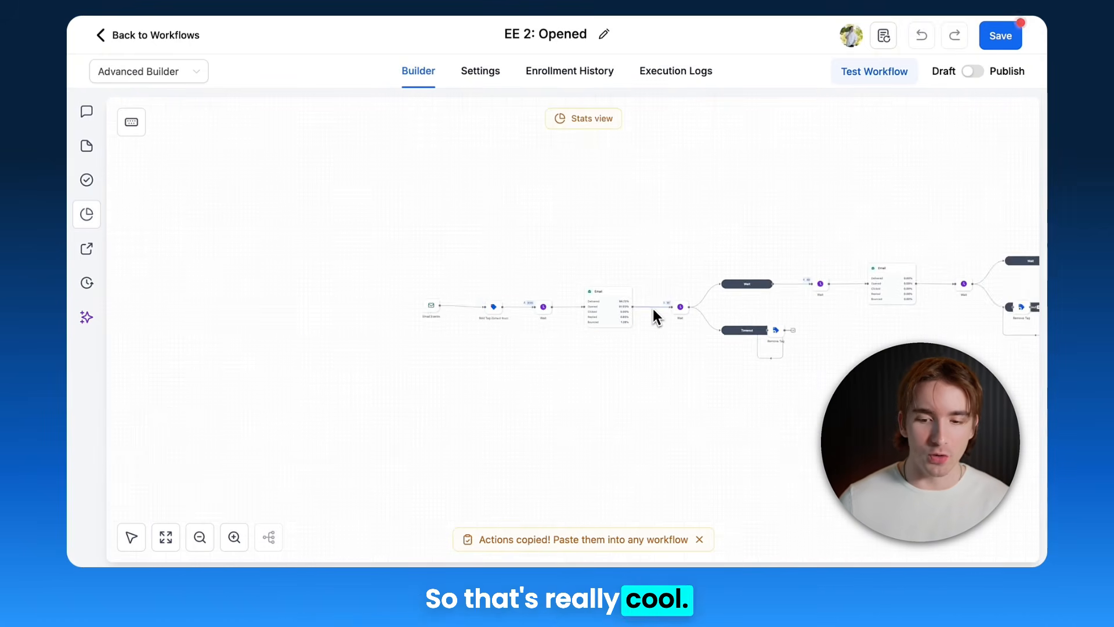
scroll(653, 308, right, 4)
scroll(653, 309, up, 5)
scroll(653, 308, right, 2)
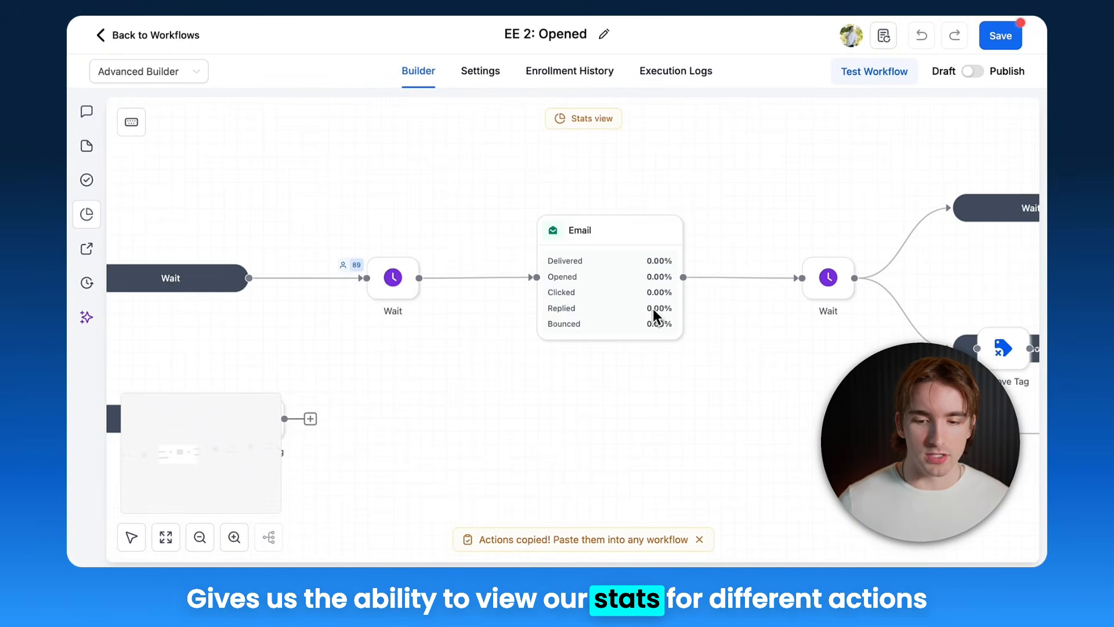
scroll(653, 309, down, 5)
scroll(653, 309, left, 2)
scroll(653, 309, left, 1)
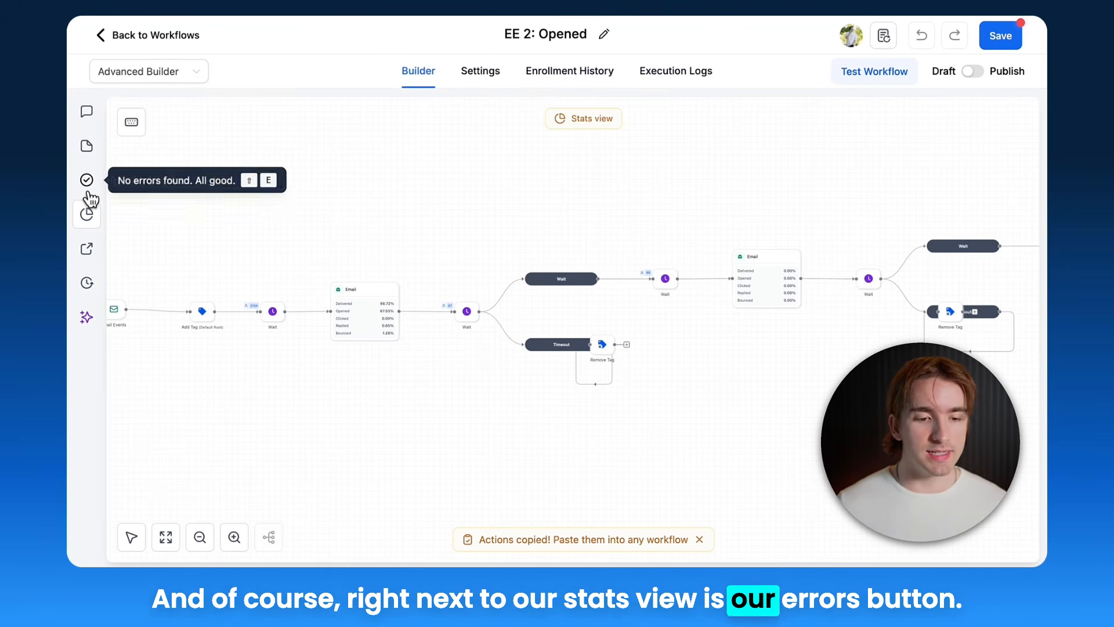
Check the error list of the EE 2: Opened workflow and close it.
click(88, 187)
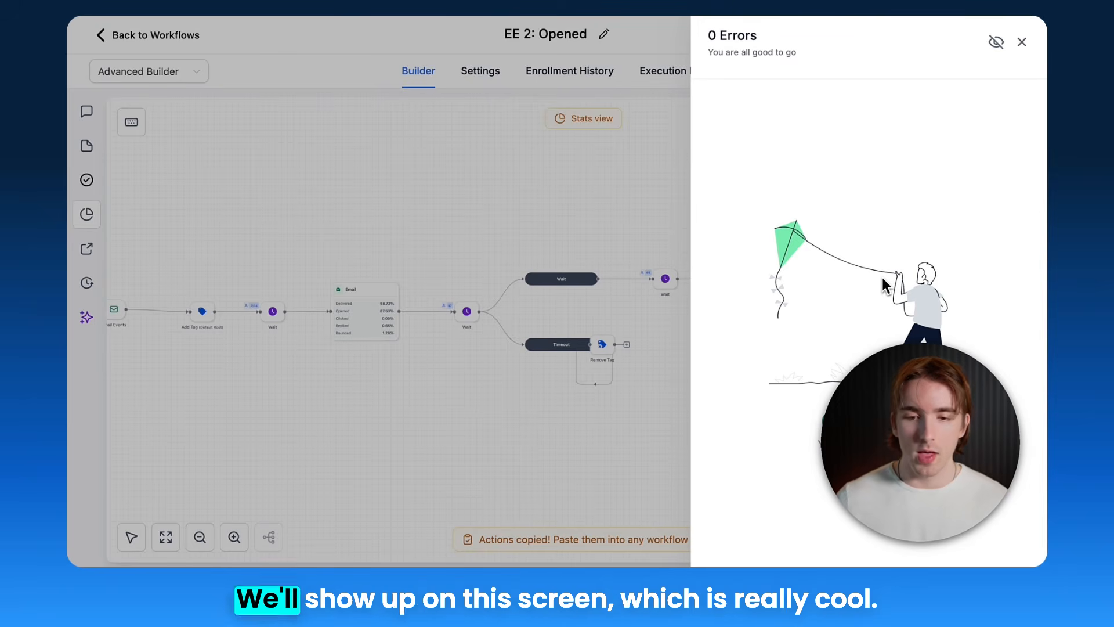
click(405, 228)
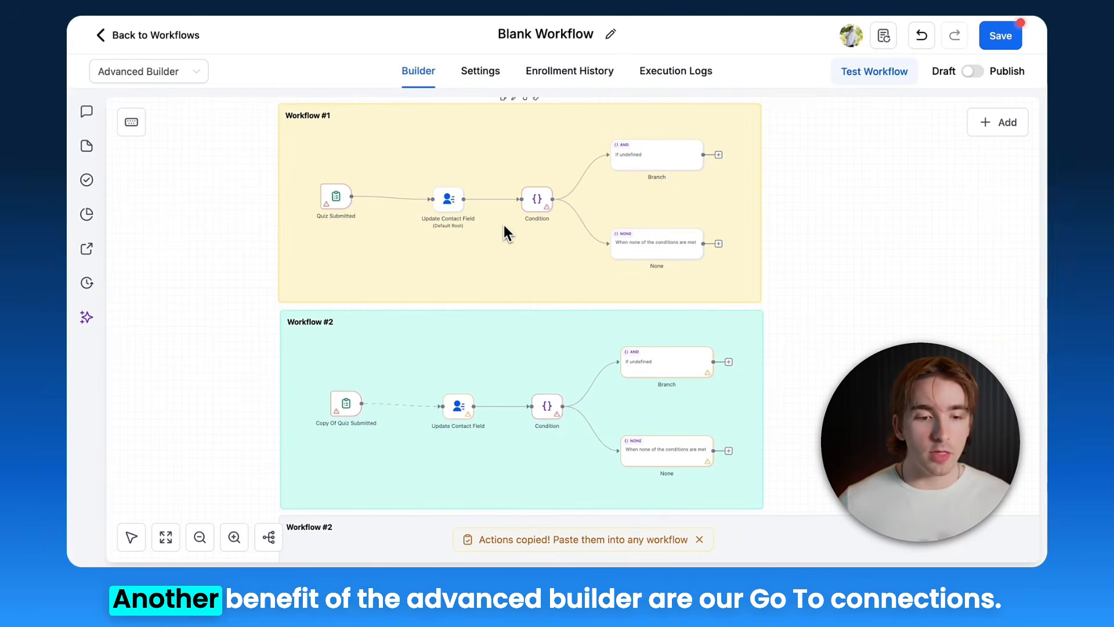
In the Blank Workflow, move the Quiz Submitted trigger of Workflow #1 above the level of Update Contact Field.
scroll(416, 222, up, 5)
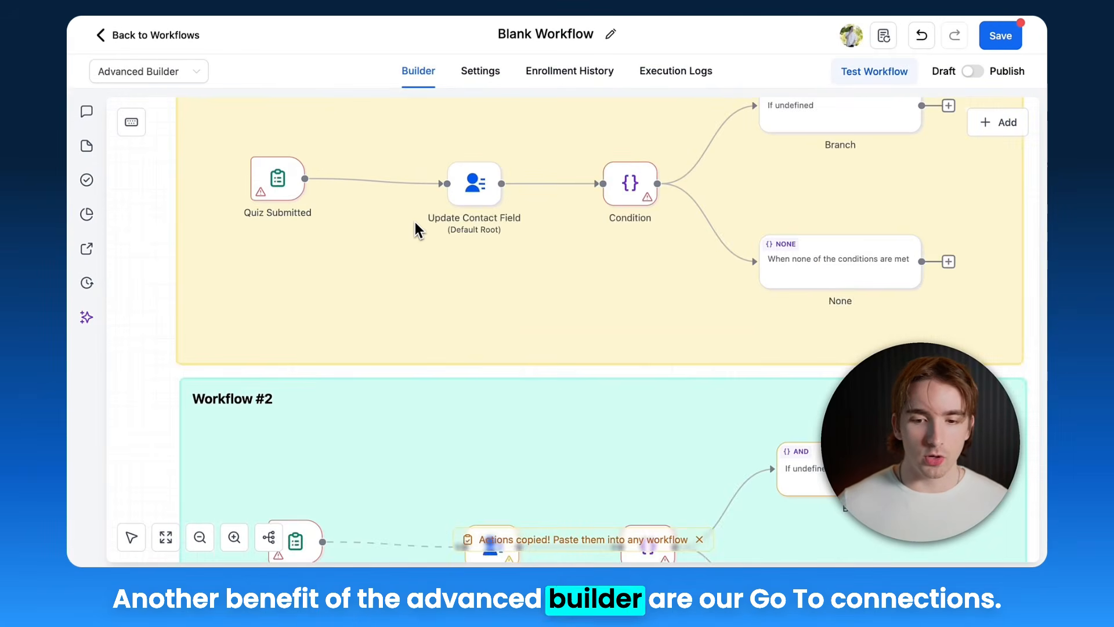
scroll(416, 222, up, 2)
drag(341, 303, 356, 231)
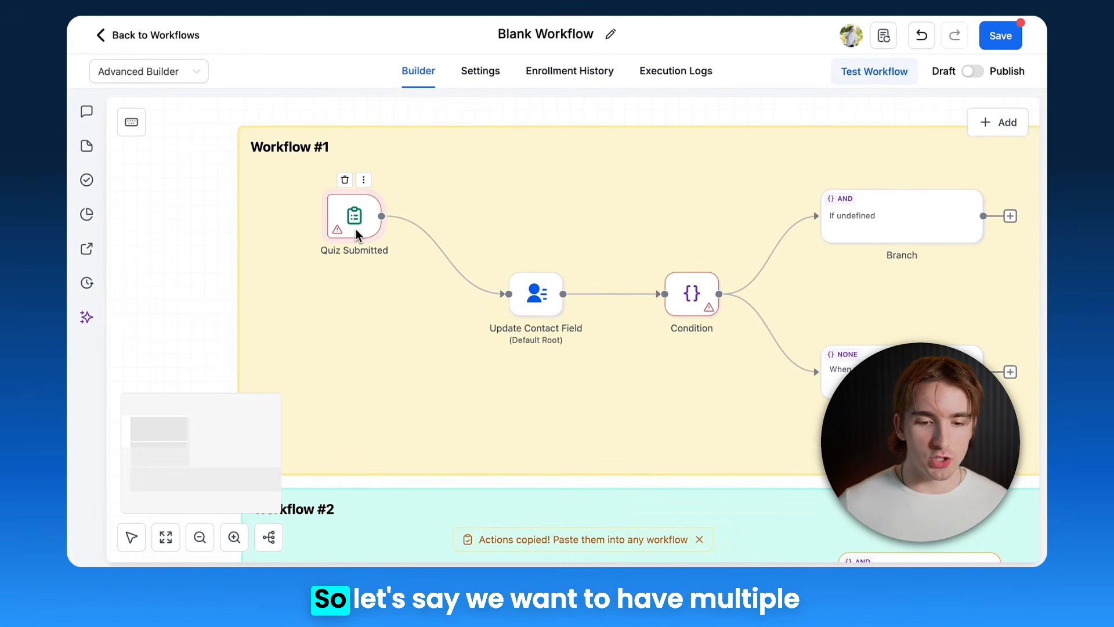
click(448, 279)
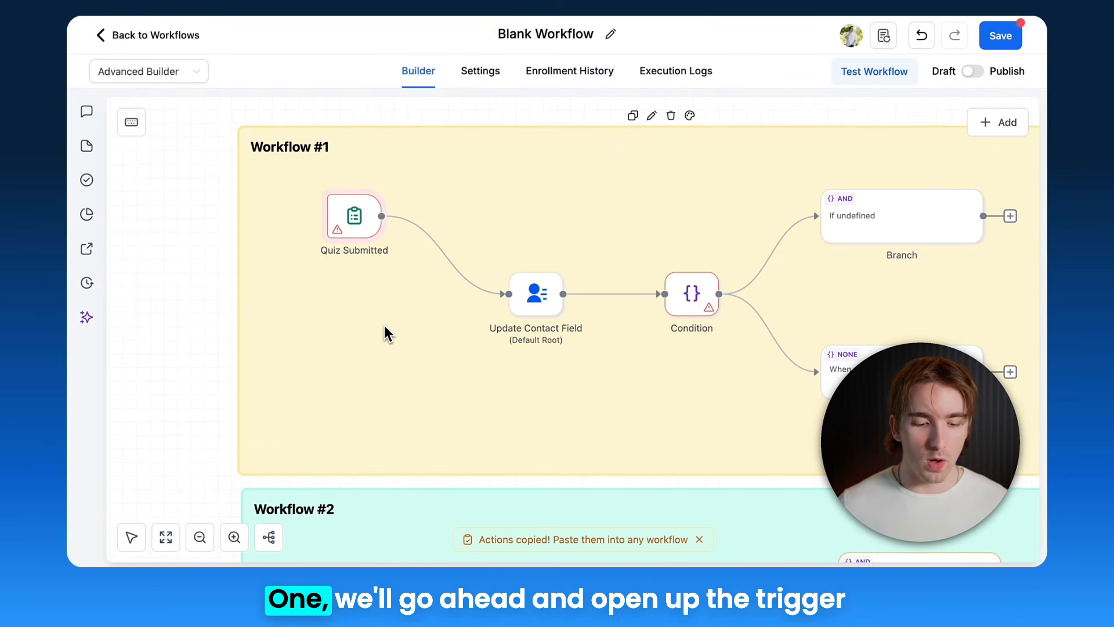
Add a Contact Tag trigger below Quiz Submitted inside the Workflow #1 sticky note.
click(354, 216)
drag(739, 378, 306, 371)
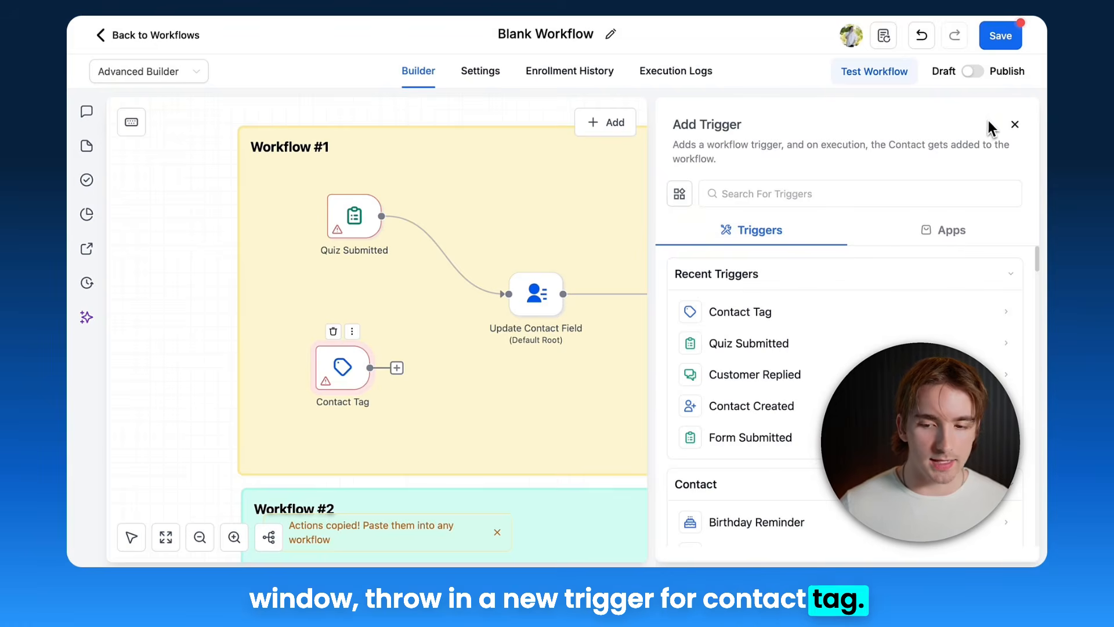
click(1015, 124)
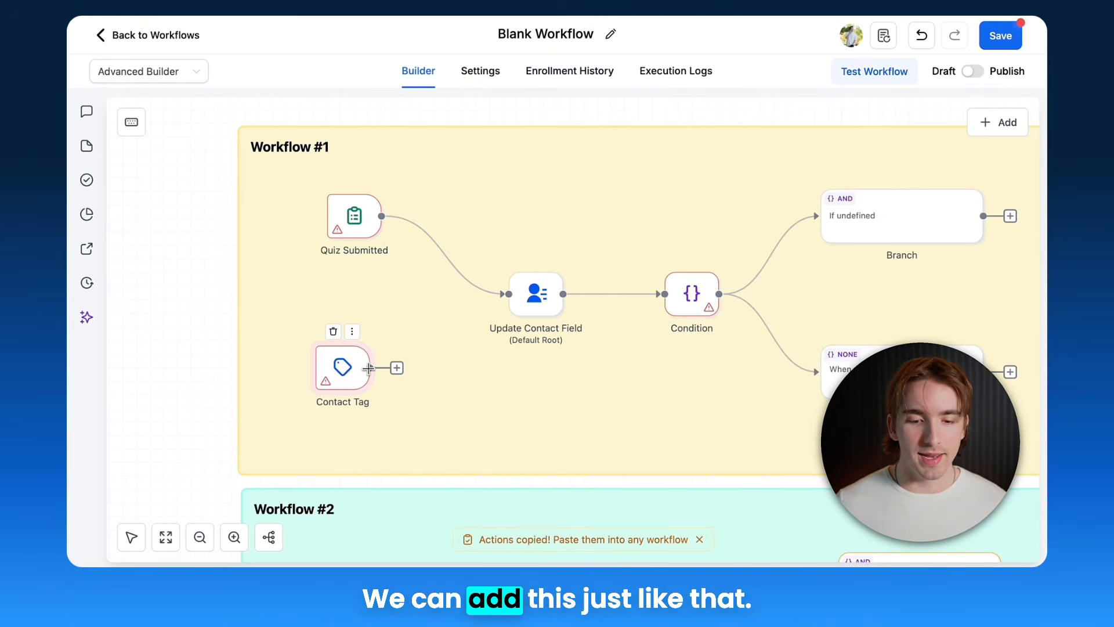
Align the Contact Tag trigger under Quiz Submitted and connect it directly to the Condition, bypassing Update Contact Field.
drag(344, 375, 352, 372)
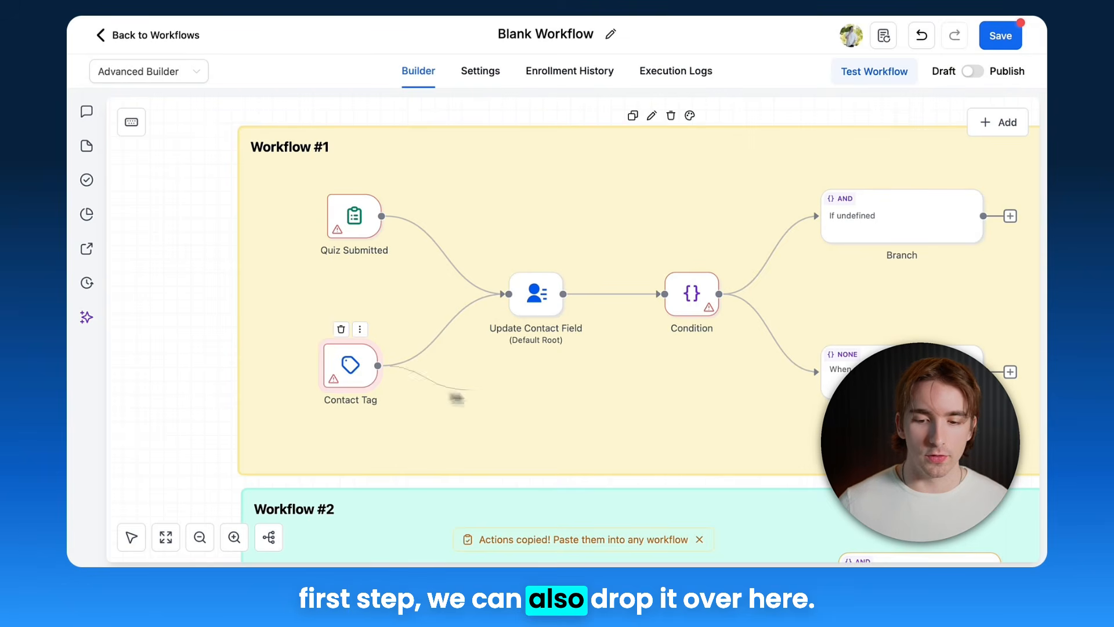
drag(457, 398, 663, 299)
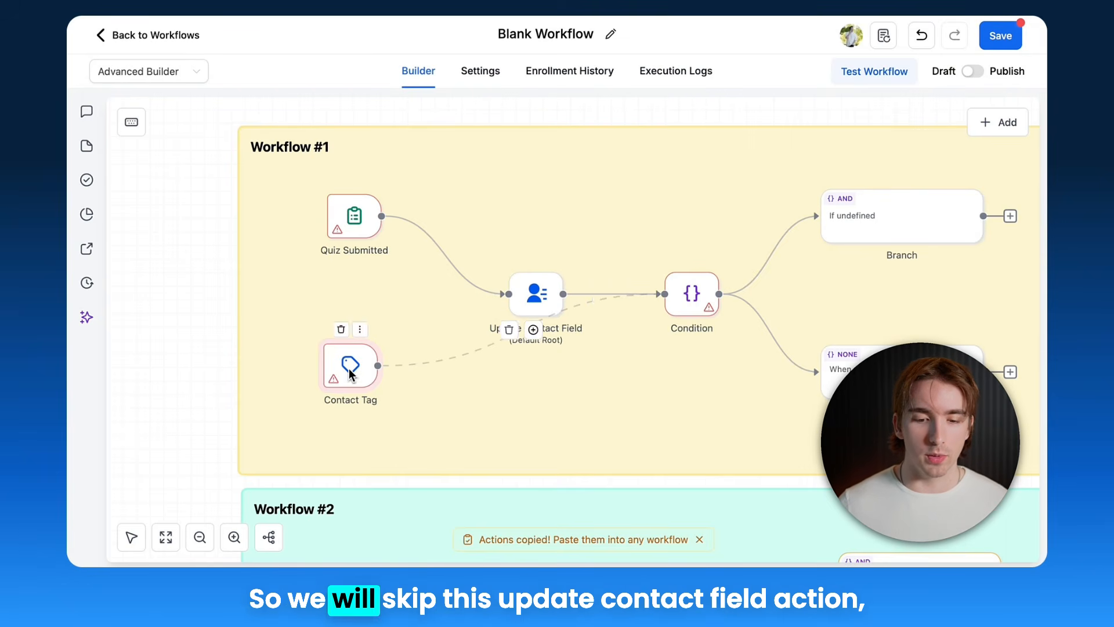
Move the Contact Tag trigger directly below Update Contact Field inside the Workflow #1 sticky note.
drag(351, 373, 547, 414)
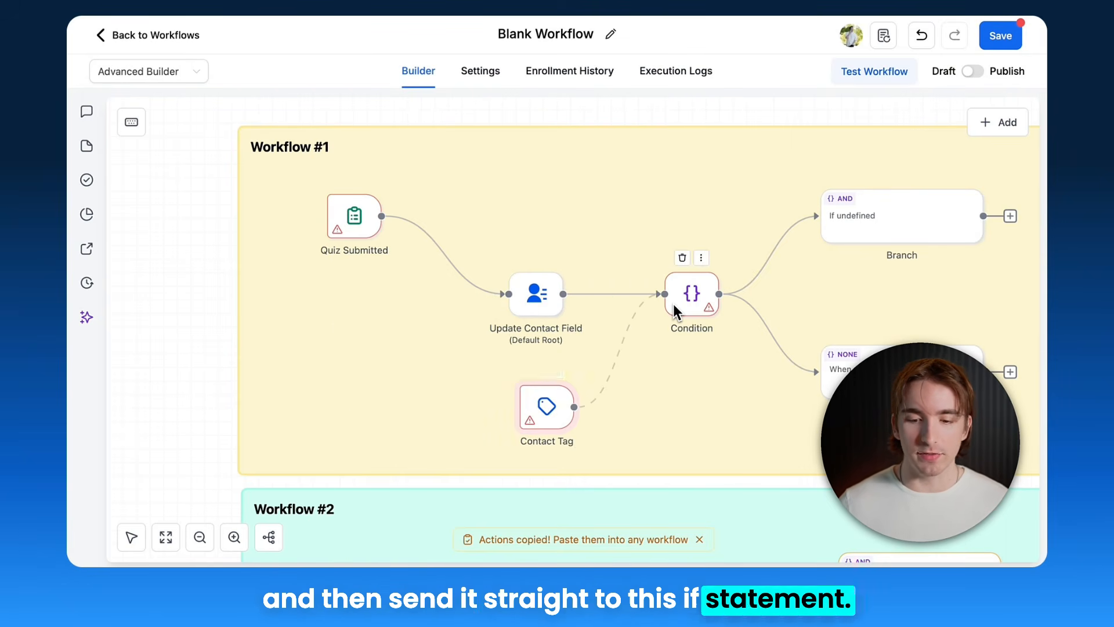
mouse_move(549, 405)
mouse_down()
mouse_move(535, 200)
mouse_move(536, 414)
mouse_up()
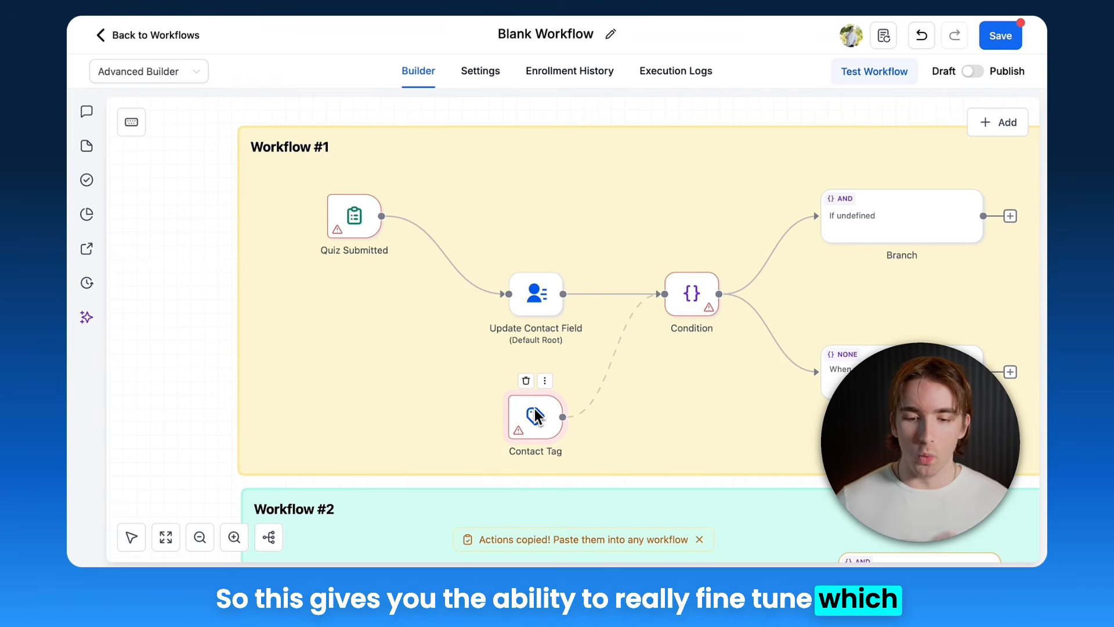
Duplicate the Contact Tag trigger and place the copy above Update Contact Field in Workflow #1.
scroll(534, 410, down, 3)
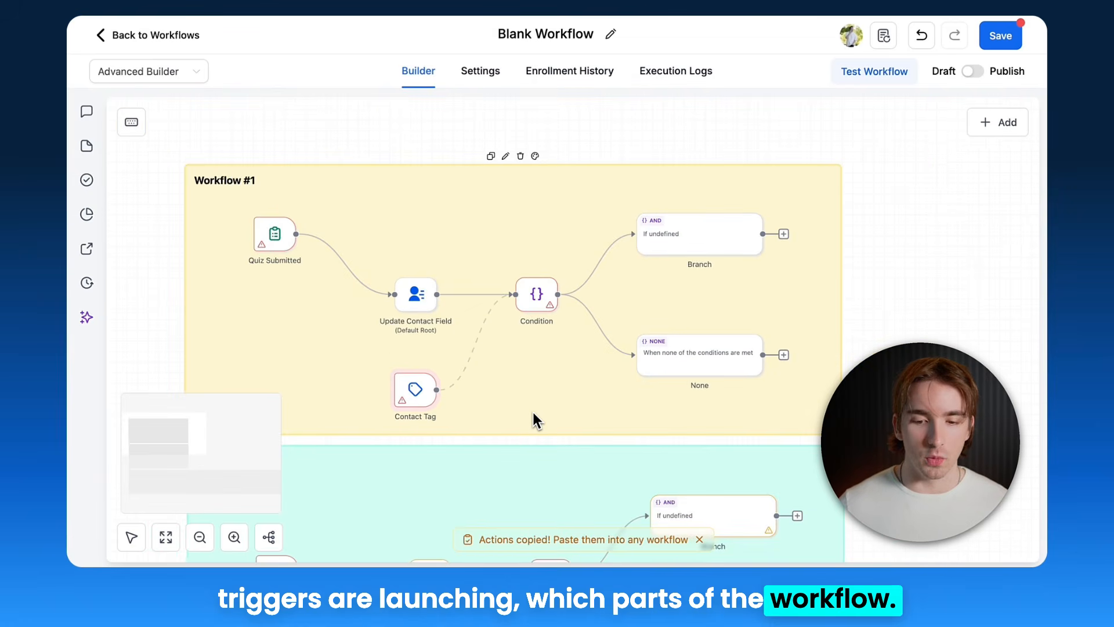
click(422, 361)
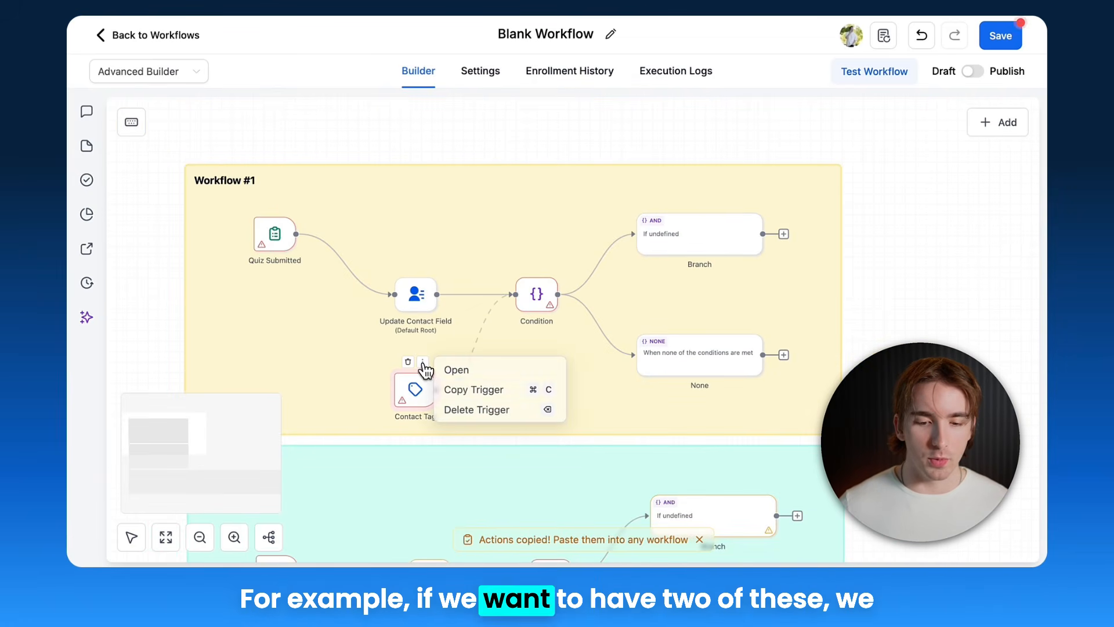
click(466, 390)
key(super+v)
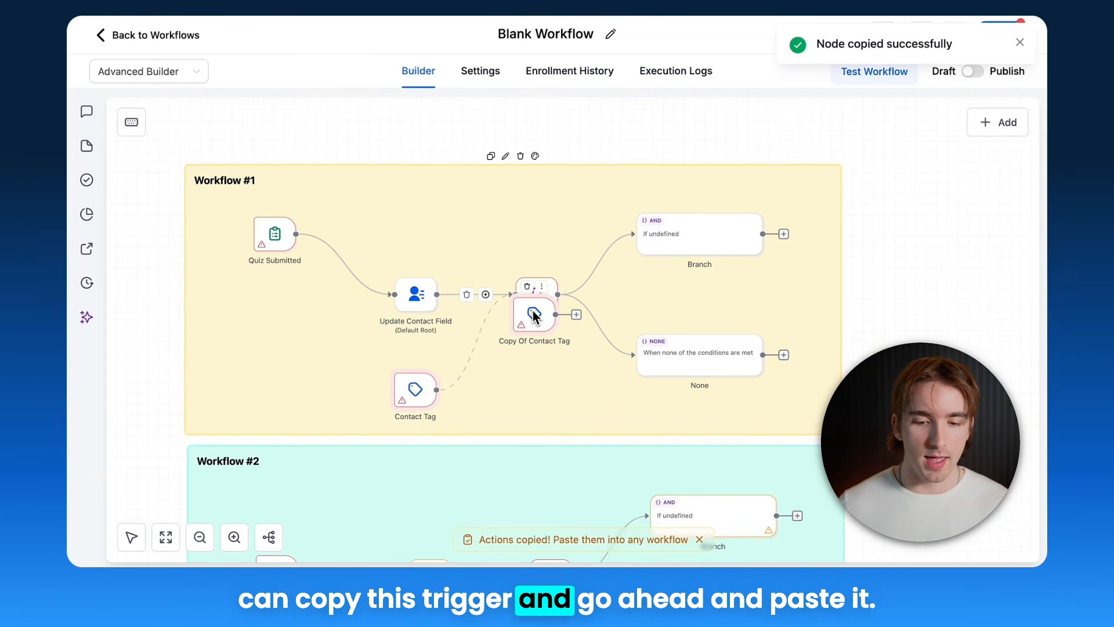
drag(533, 317, 419, 214)
Add a Wait action with a time delay in minutes after the "If undefined" branch of Workflow #1.
click(784, 235)
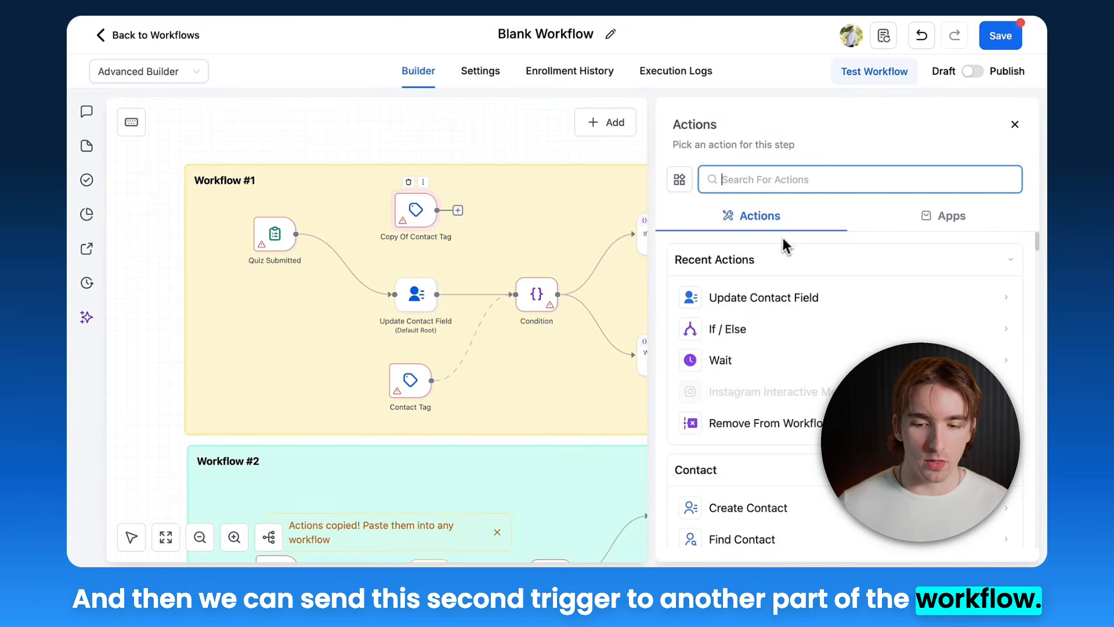
click(724, 361)
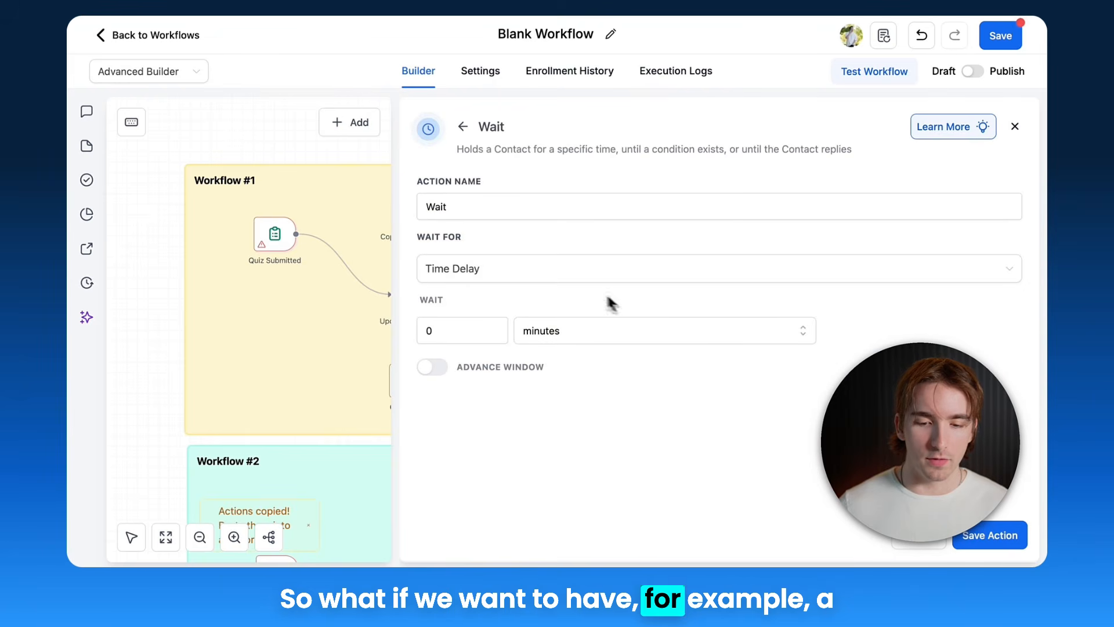
click(493, 329)
click(493, 329)
click(959, 539)
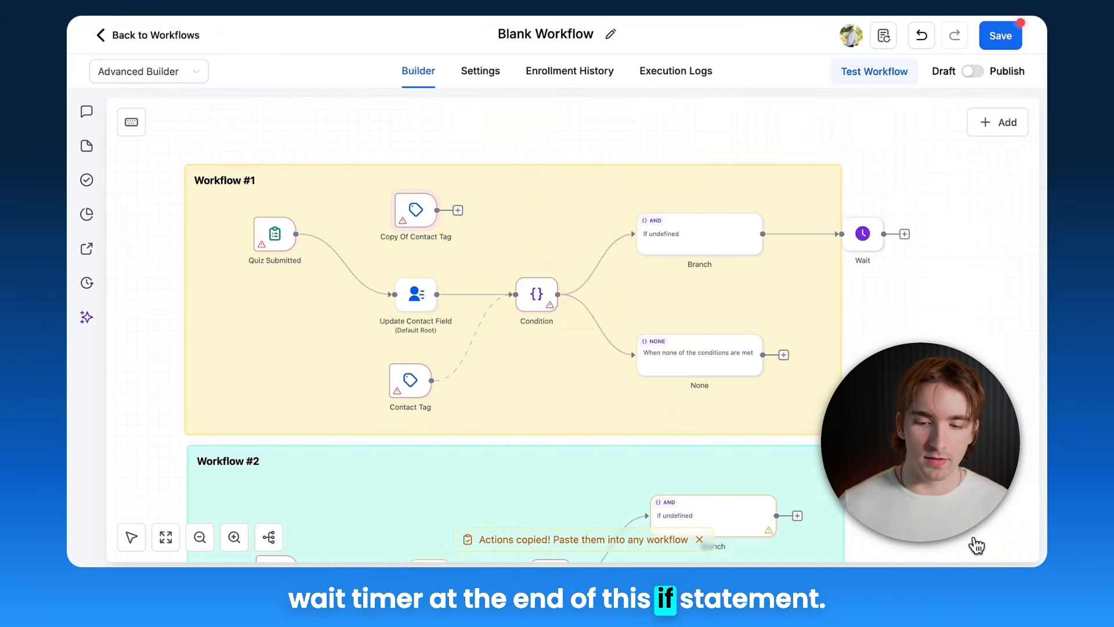
Connect the copied Contact Tag trigger to the new Wait action and move the trigger just above the "If undefined" branch.
drag(434, 211, 841, 234)
drag(423, 214, 621, 186)
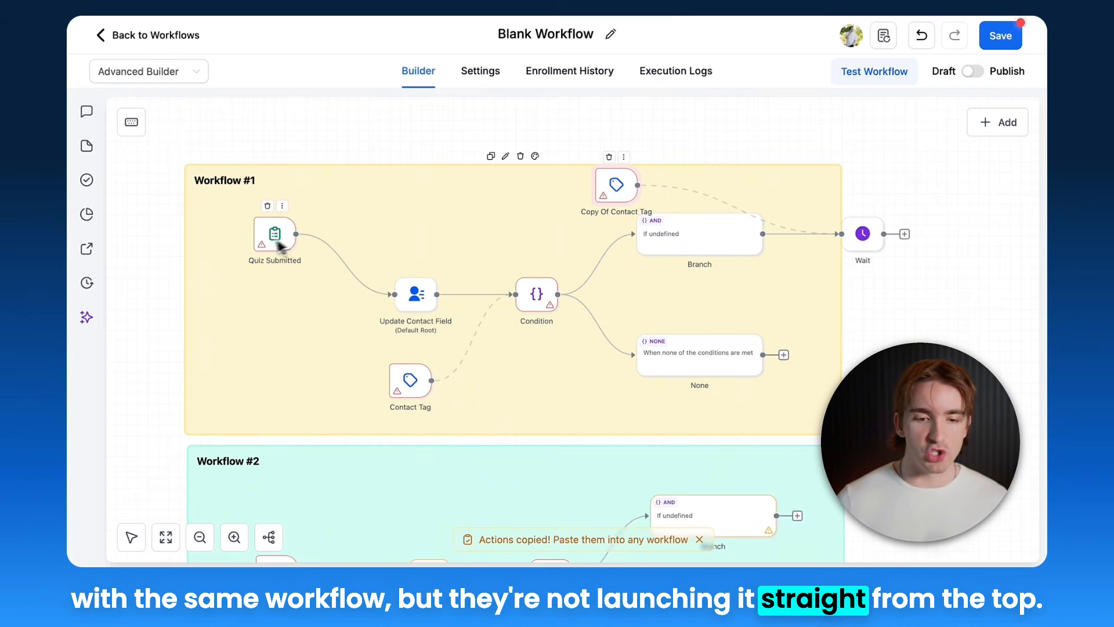
mouse_move(258, 244)
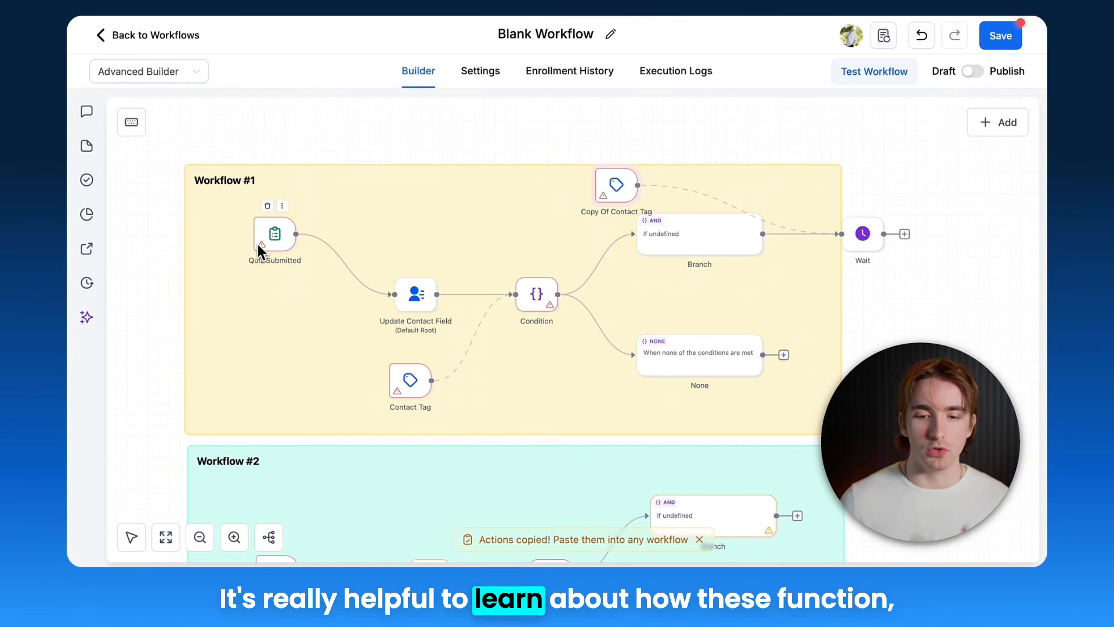
mouse_move(617, 285)
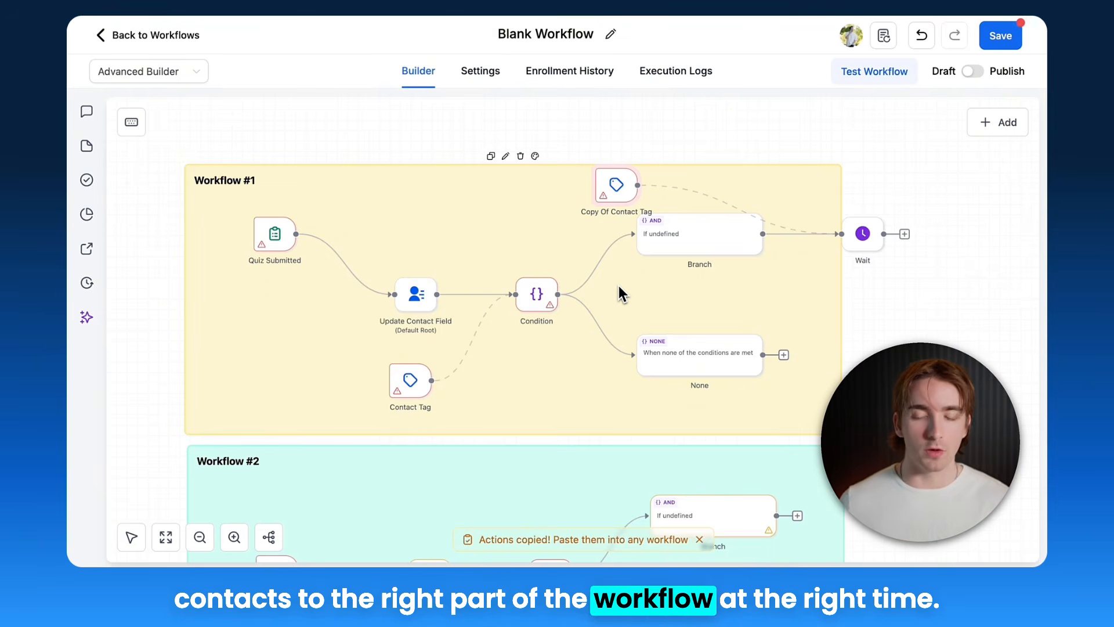
Add a Go To action and place it inside the grey Workflow #2 sticky note, below and between the first Wait and Email steps.
drag(538, 306, 568, 292)
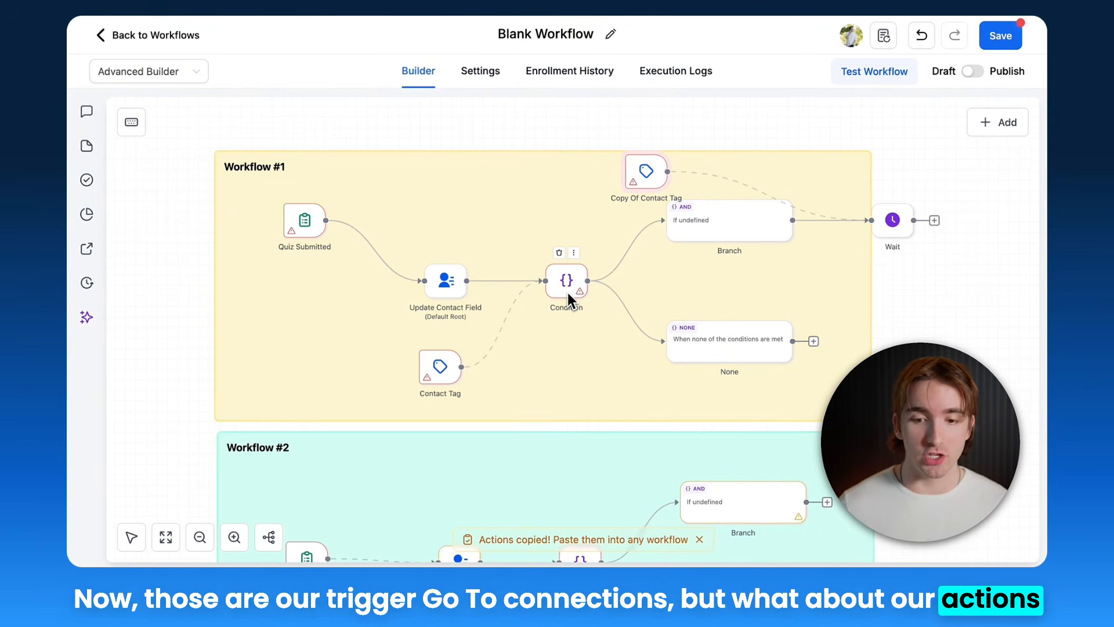
scroll(567, 292, down, 5)
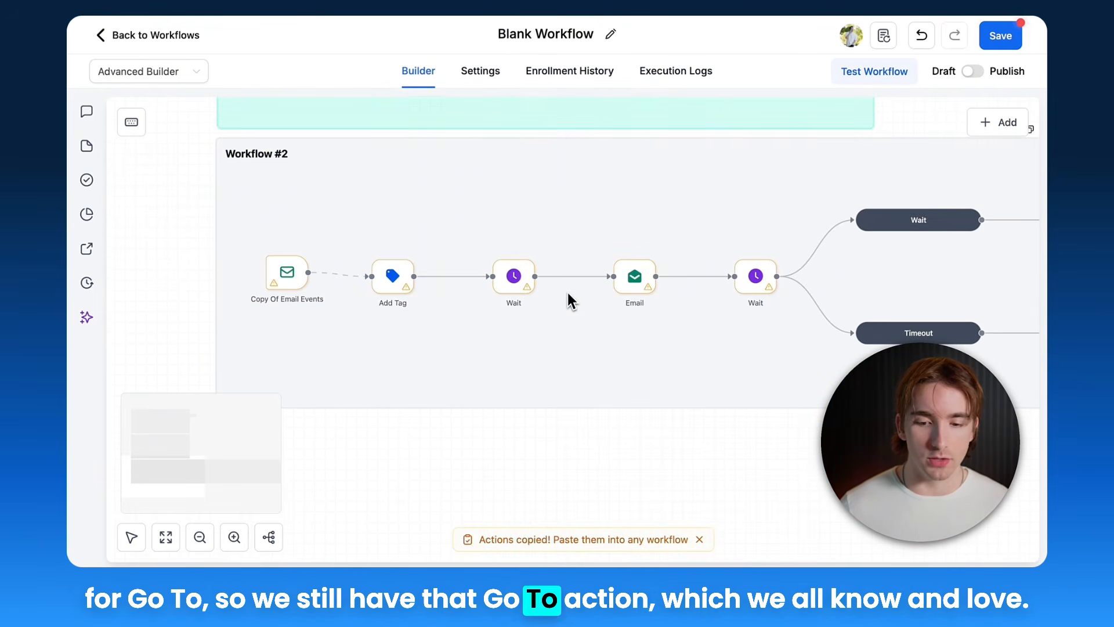
click(414, 277)
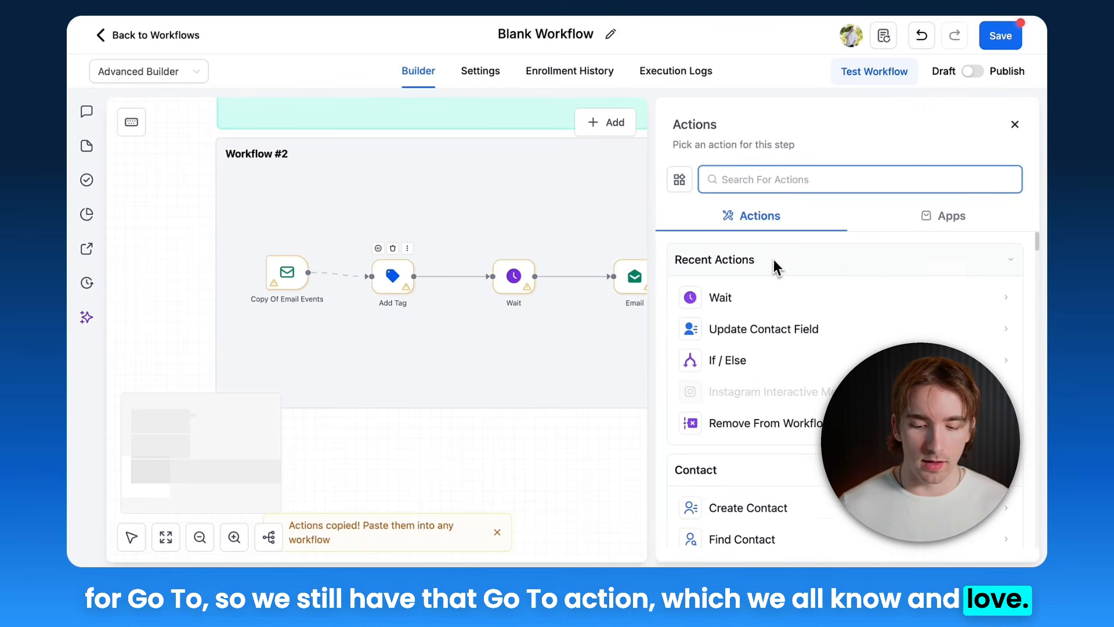
text(go to)
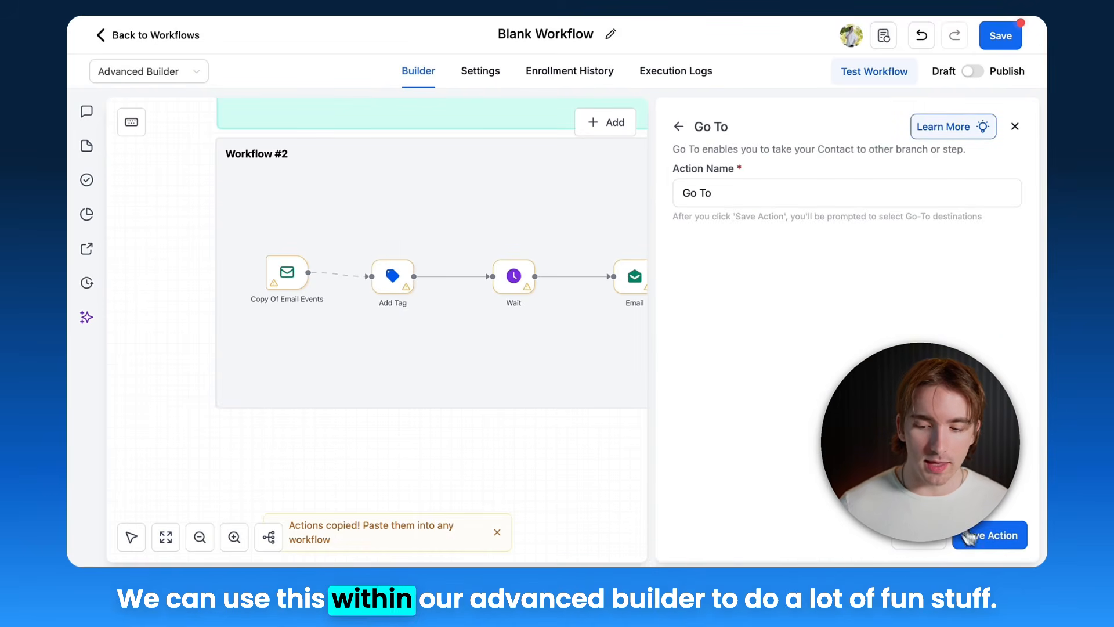
click(969, 537)
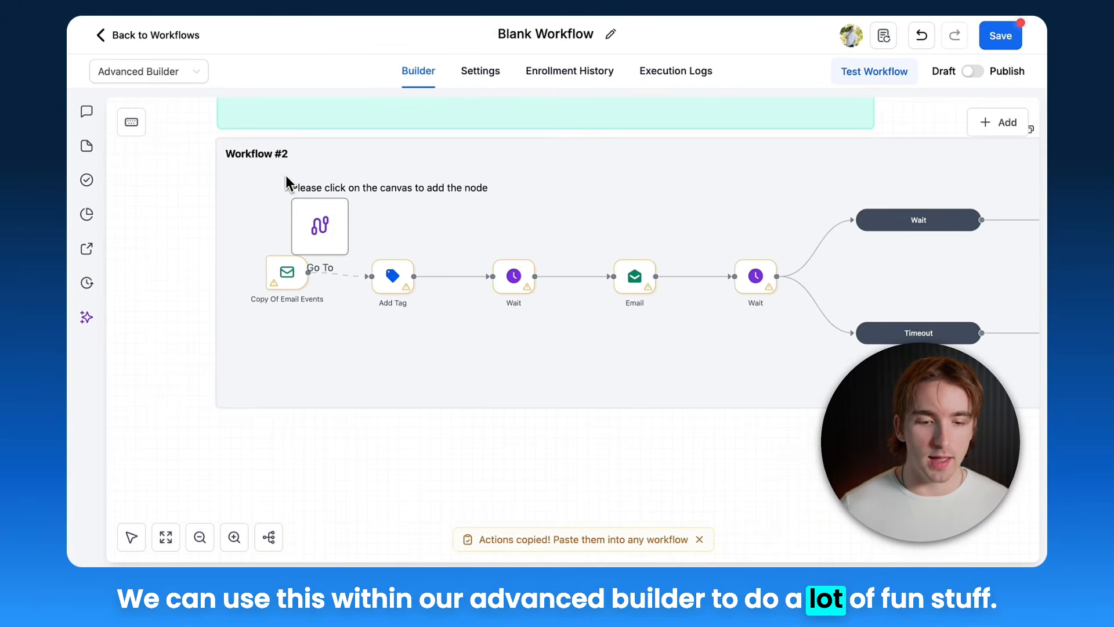
click(317, 409)
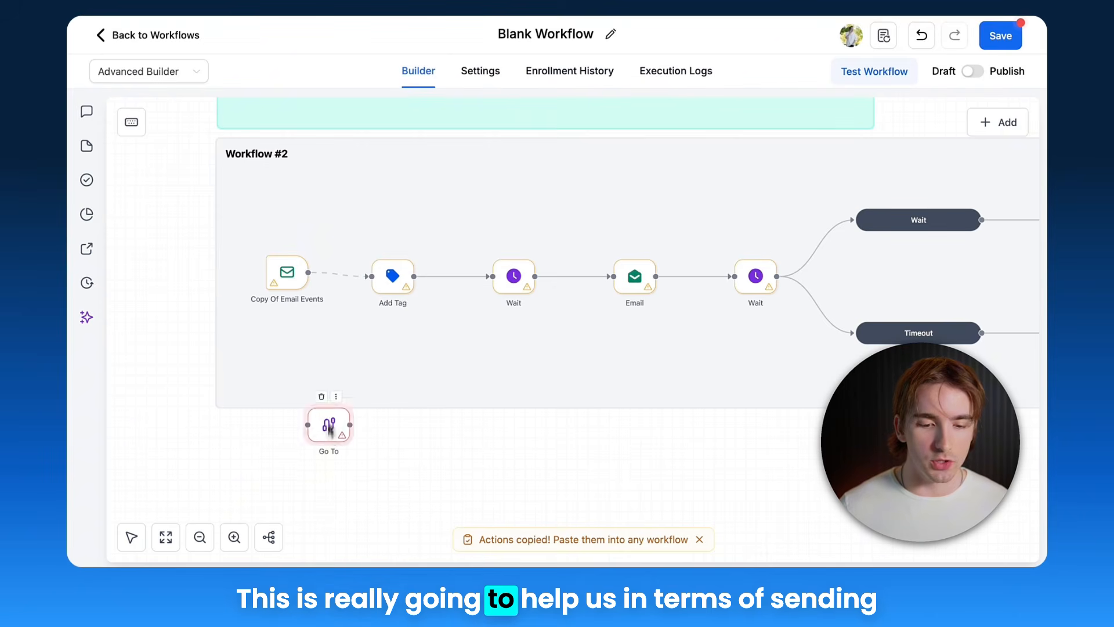
drag(330, 429, 343, 224)
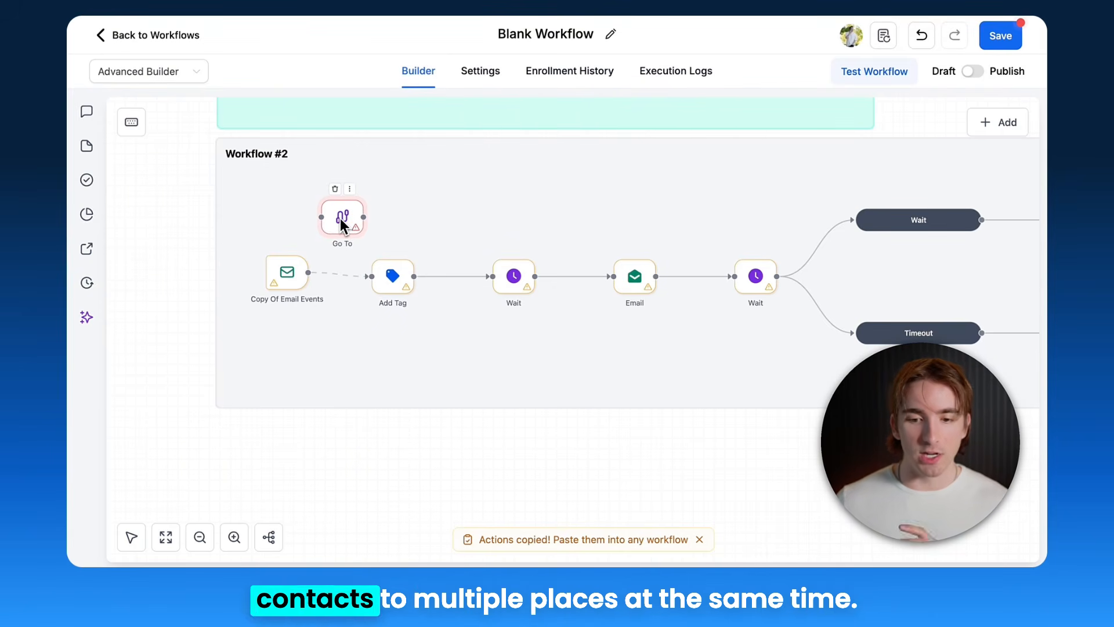
drag(341, 218, 572, 344)
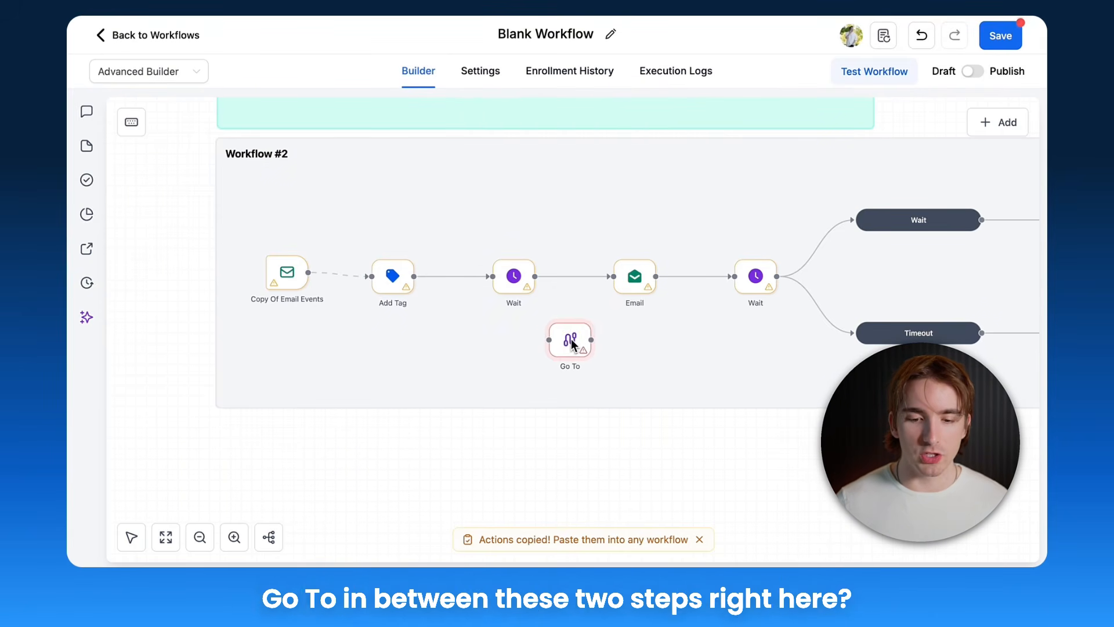
Route the first Wait step of the grey Workflow #2 through the Go To action to Email, replacing the direct connection.
scroll(541, 278, right, 1)
scroll(541, 278, up, 3)
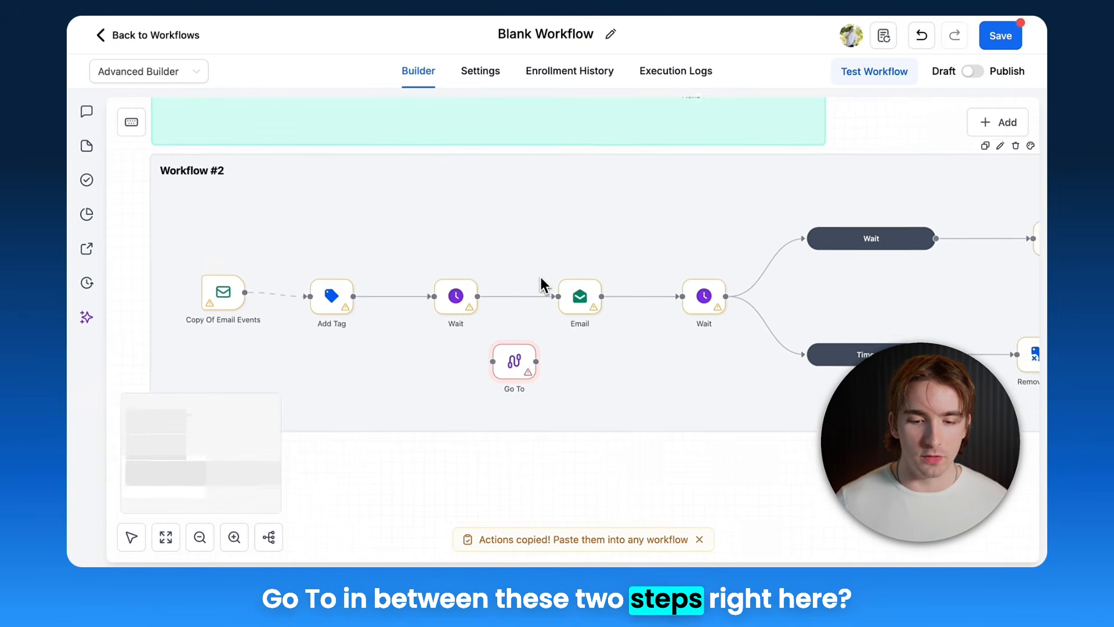
drag(465, 302, 479, 389)
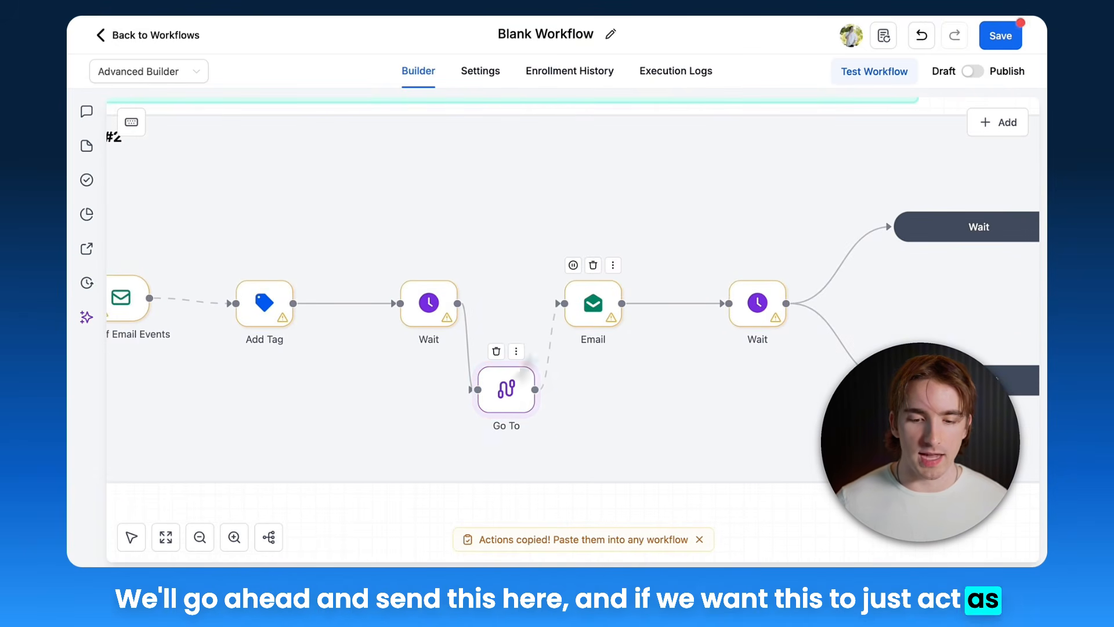
drag(510, 392, 503, 331)
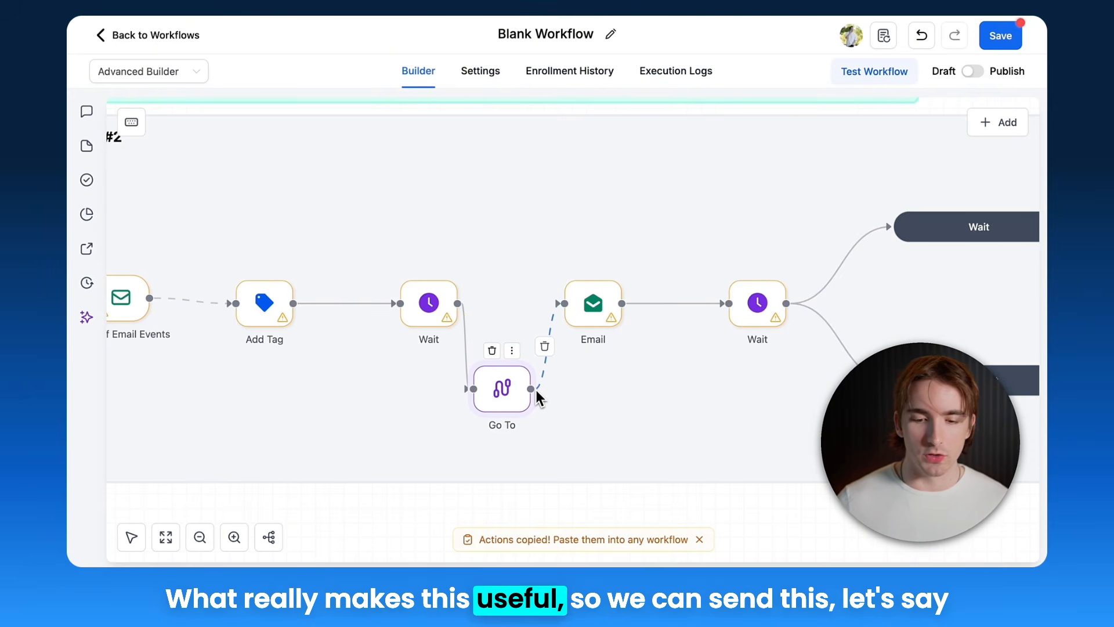
Redirect the Go To action from Email to the downstream Remove Tag action, placing Go To and the first Wait above the main row.
scroll(536, 390, down, 5)
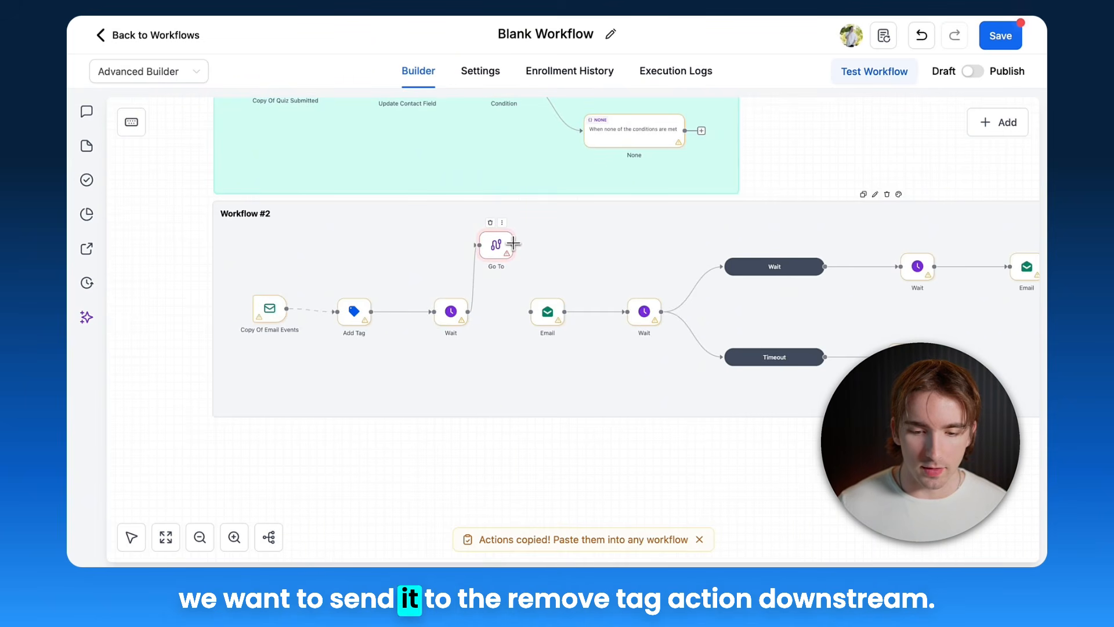
drag(817, 354, 871, 357)
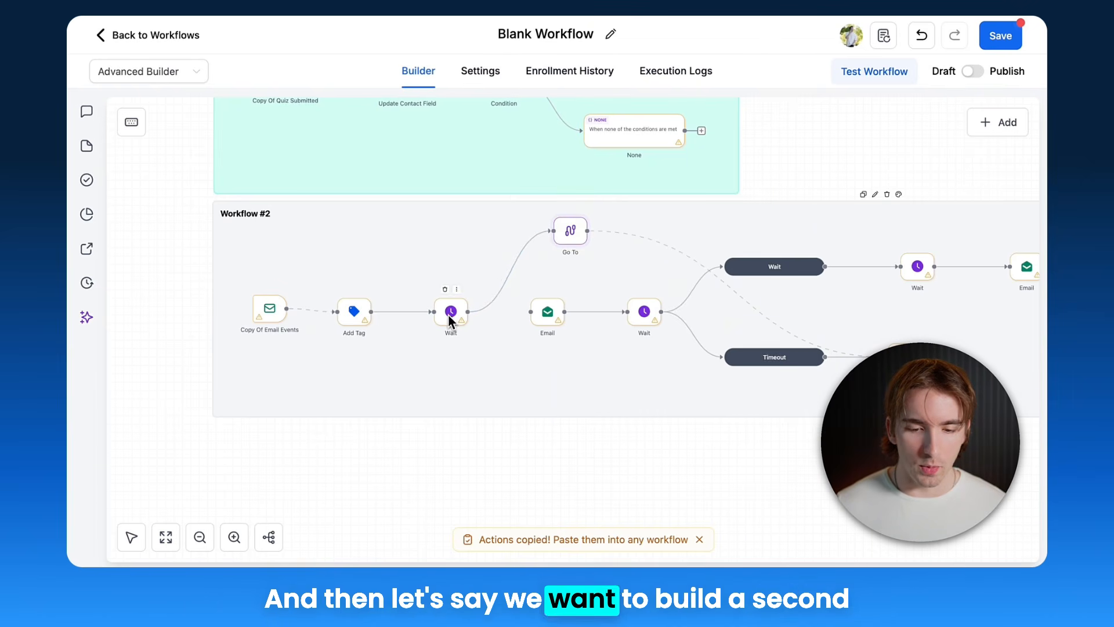
drag(448, 315, 455, 269)
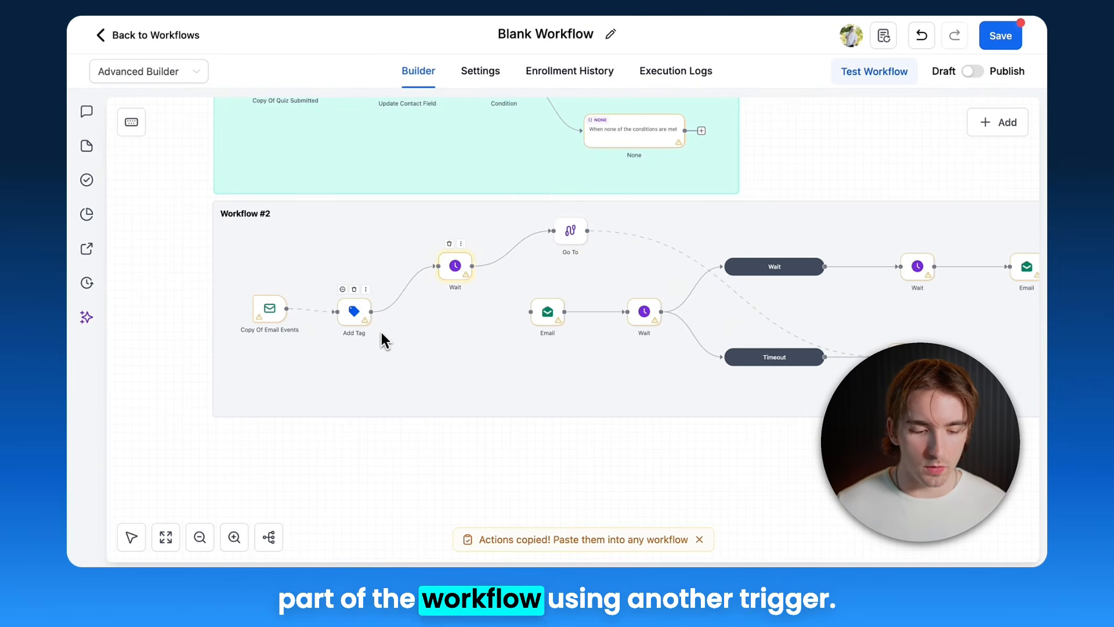
Add a Contact Tag trigger and place it below and beside Add Tag inside the grey Workflow #2 sticky note.
key(t)
click(740, 312)
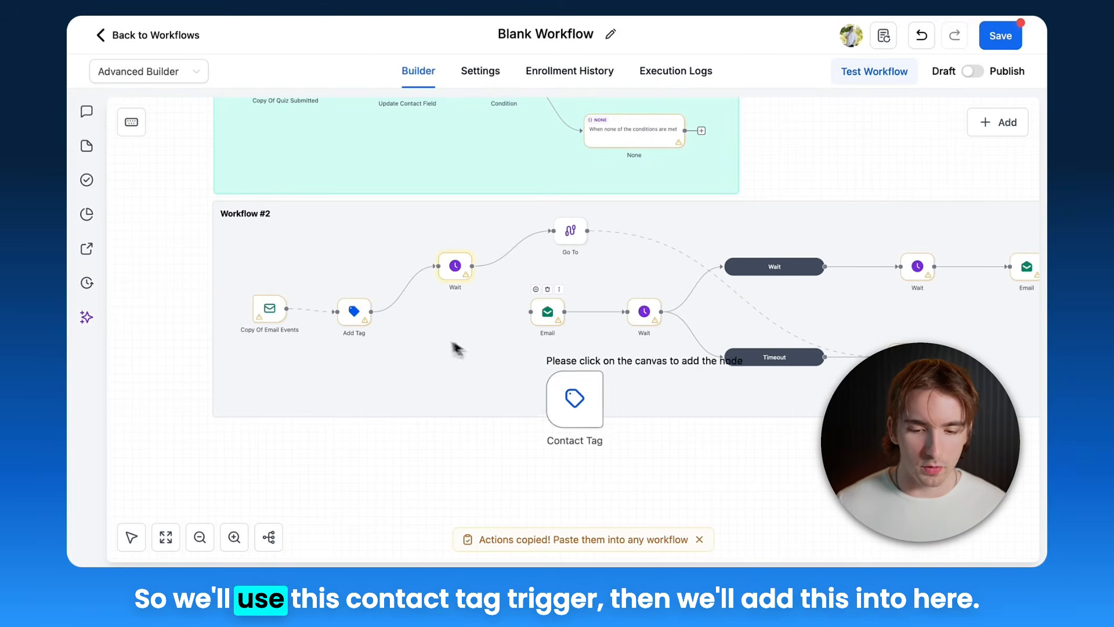
click(444, 462)
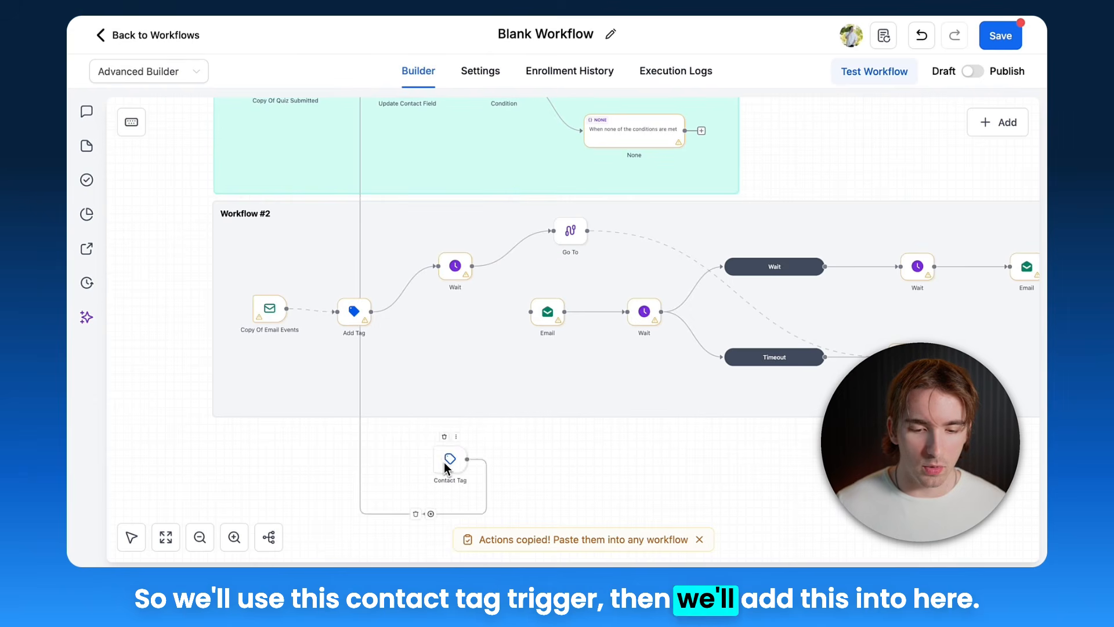
drag(444, 462, 444, 353)
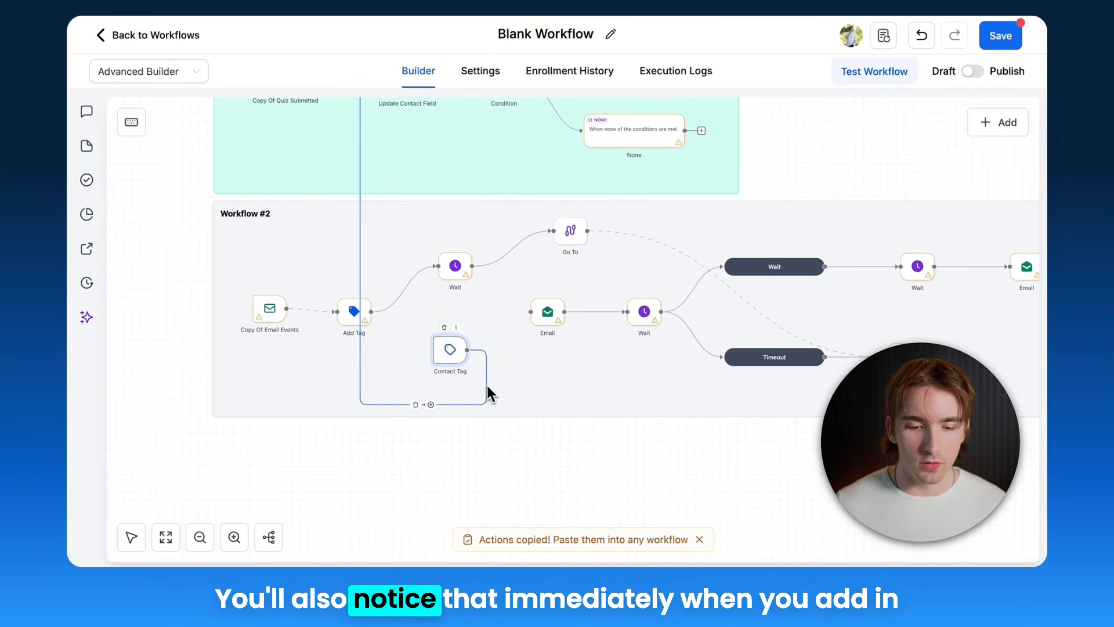
Delete the new Contact Tag trigger's default link to Workflow #1's Update Contact Field and connect the trigger to the Email action instead.
scroll(469, 385, down, 5)
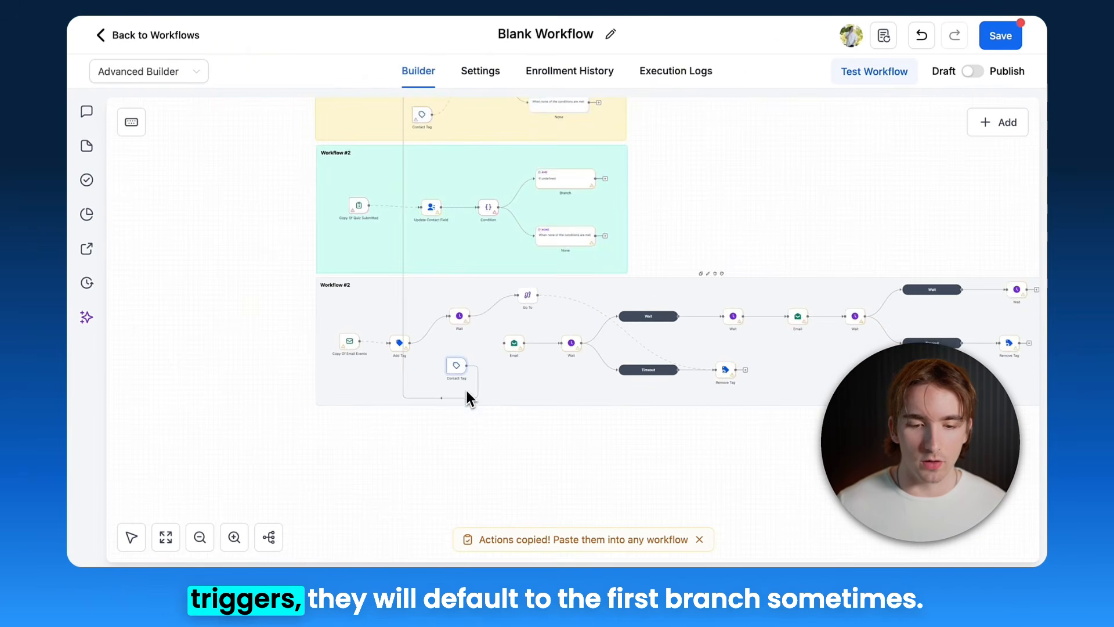
scroll(443, 332, up, 3)
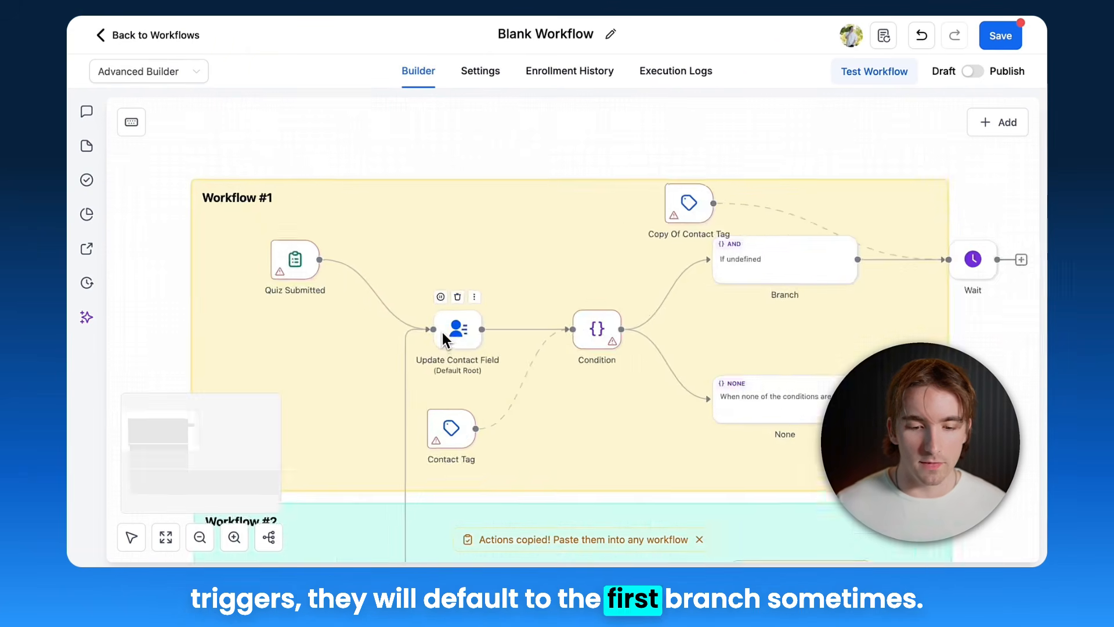
scroll(442, 332, down, 6)
scroll(442, 339, down, 3)
scroll(438, 294, up, 2)
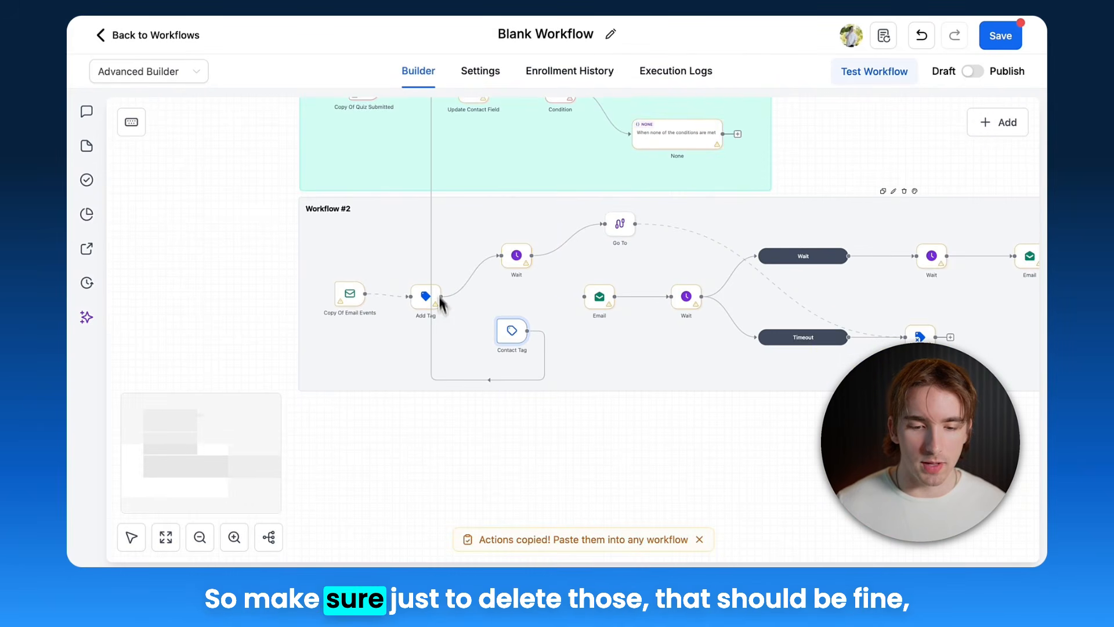
click(482, 382)
drag(511, 339, 471, 347)
drag(580, 297, 579, 297)
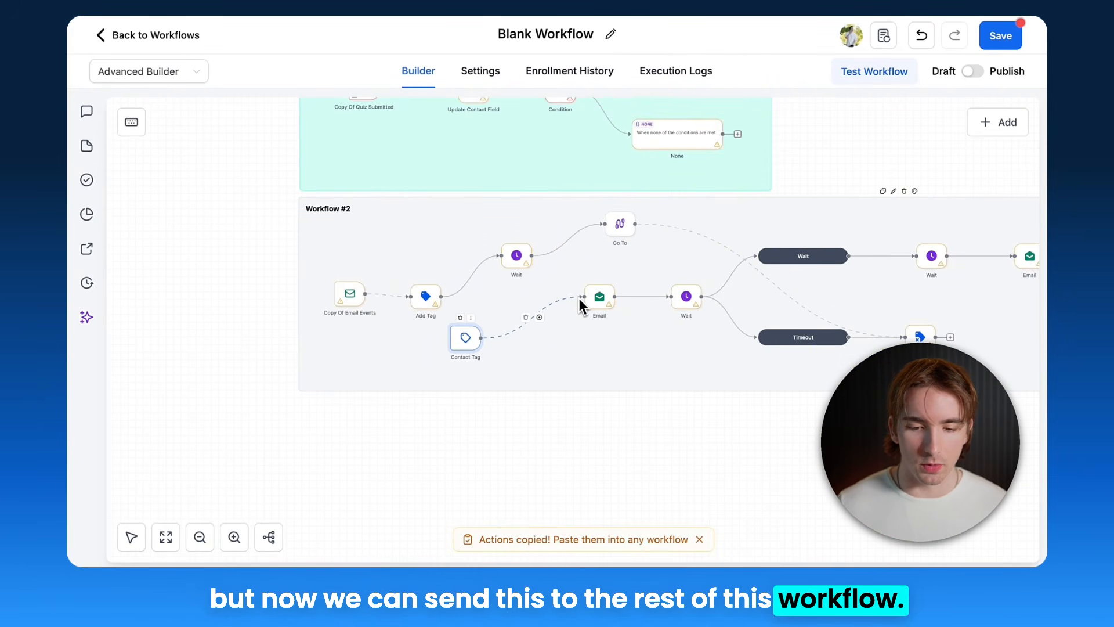
scroll(579, 298, up, 3)
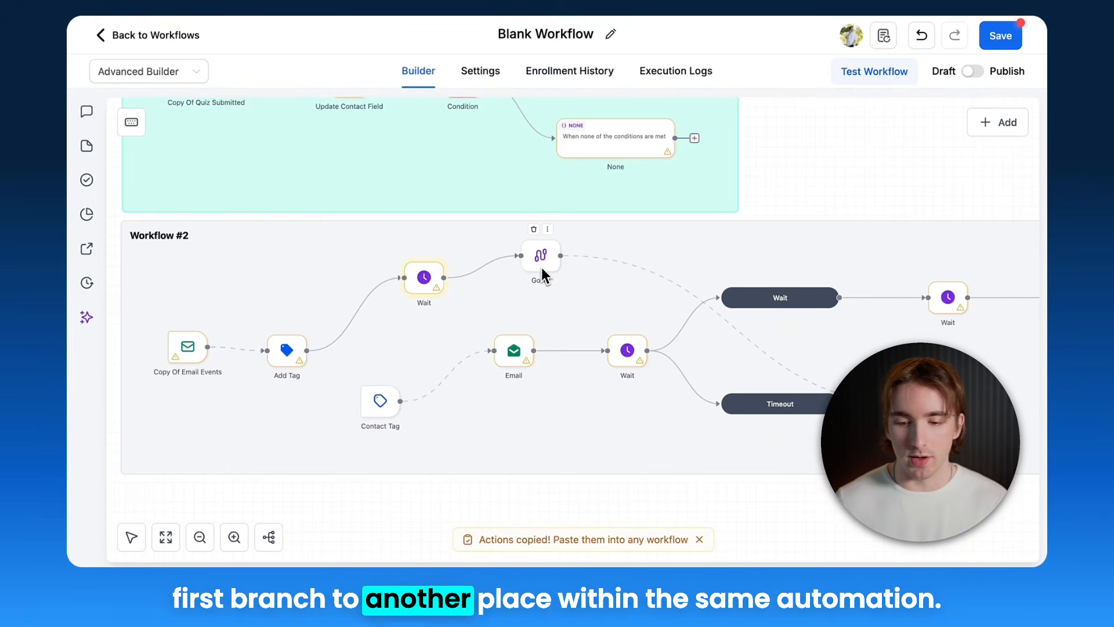
scroll(541, 267, right, 4)
scroll(668, 412, left, 3)
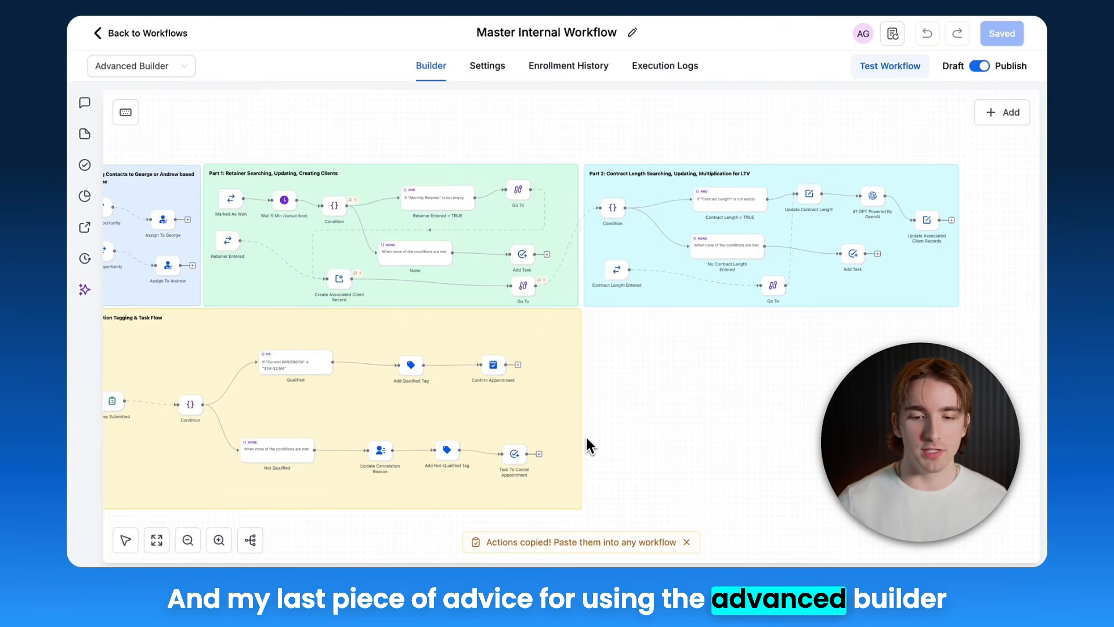
Examine how the Master Internal Workflow groups its separate flows under colored sticky notes.
scroll(513, 377, down, 1)
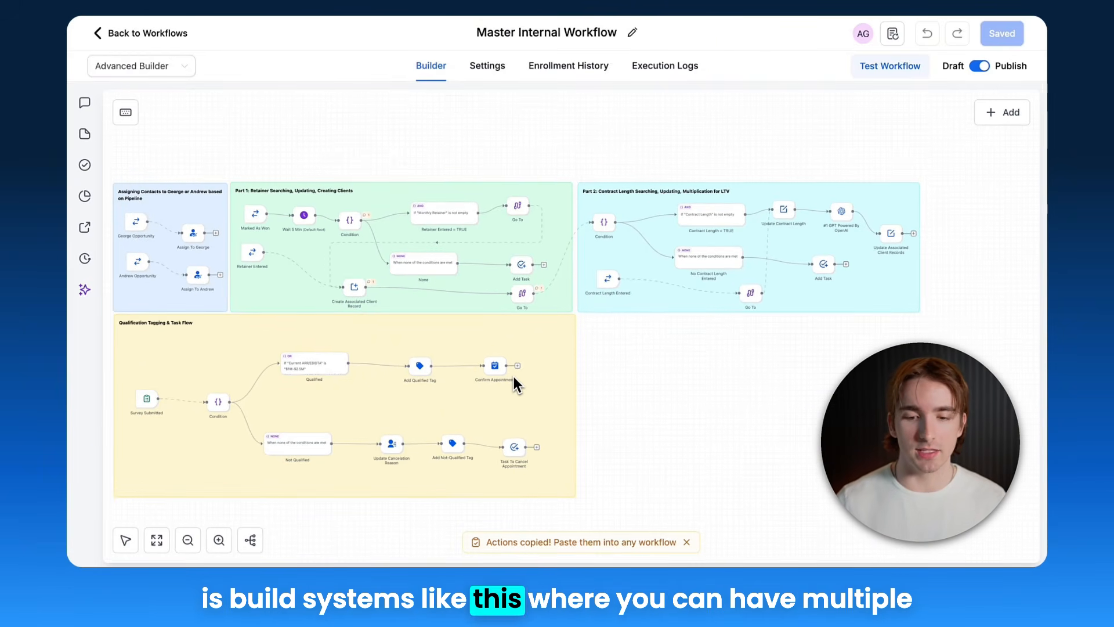